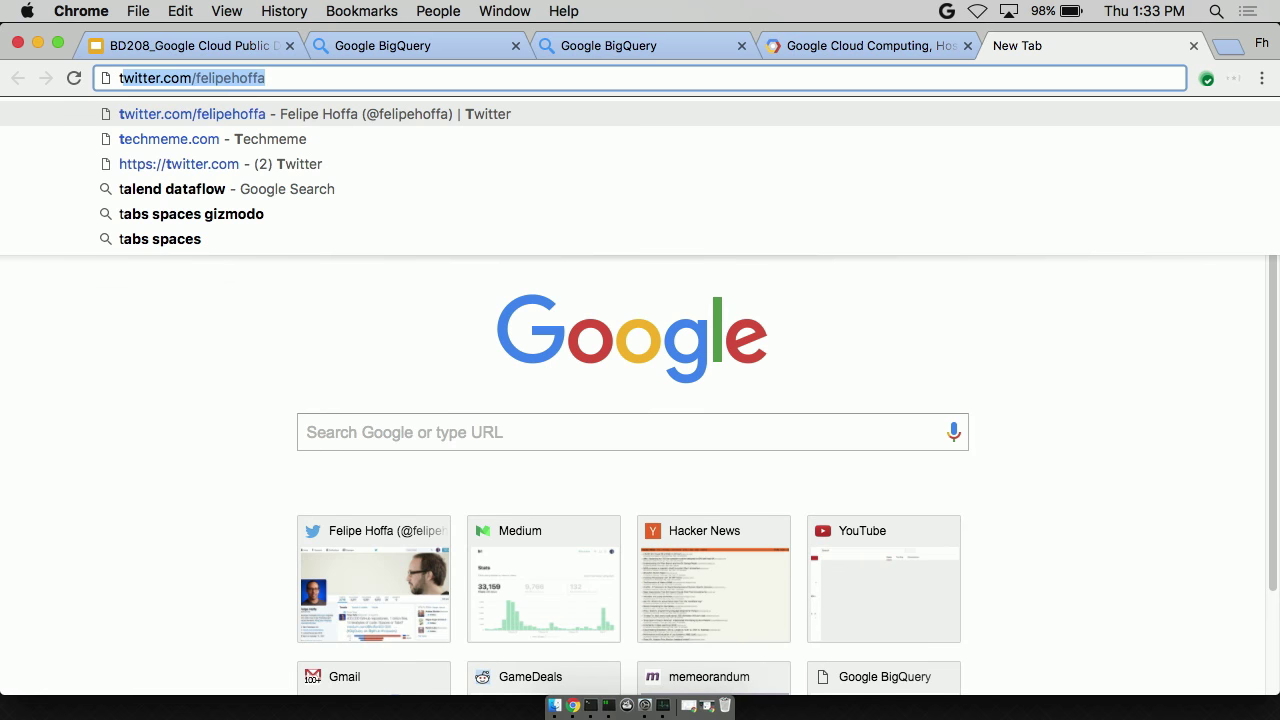
- Search Google for "taxi dataset bigquery" and open the NYC Taxi and Limousine Trips documentation page
text(ase)
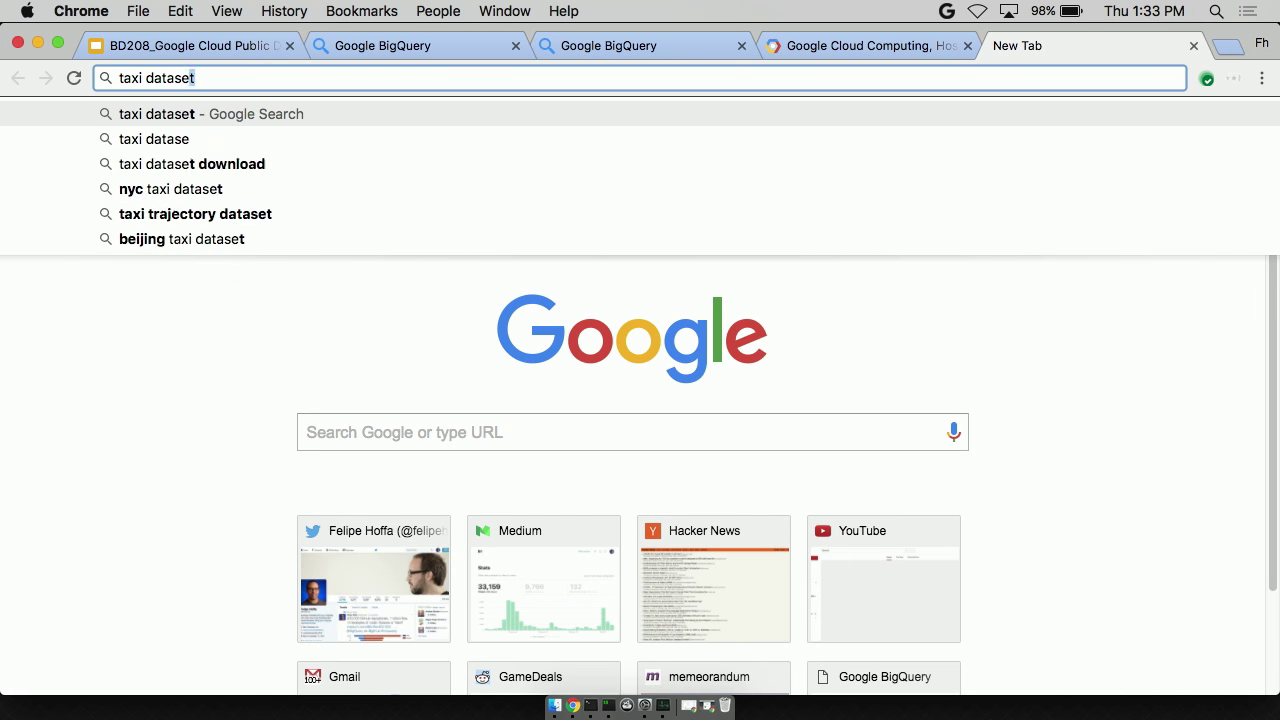
text(t bigquery)
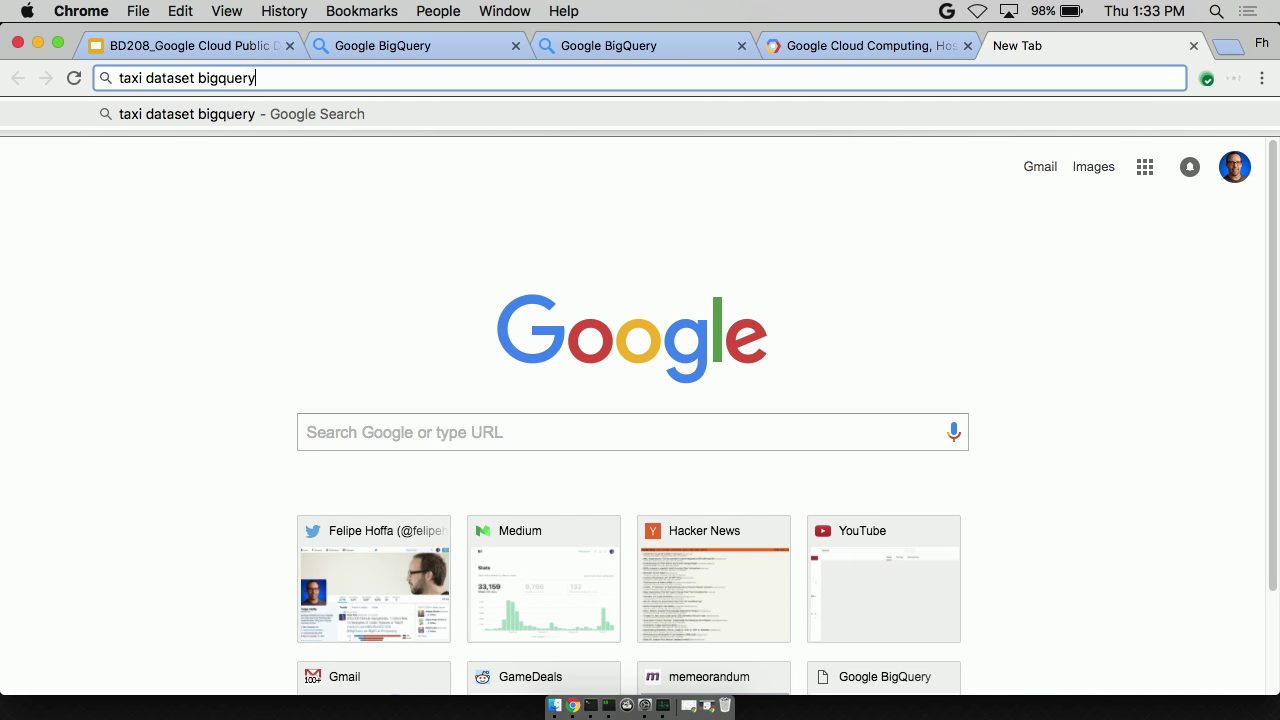
key(Return)
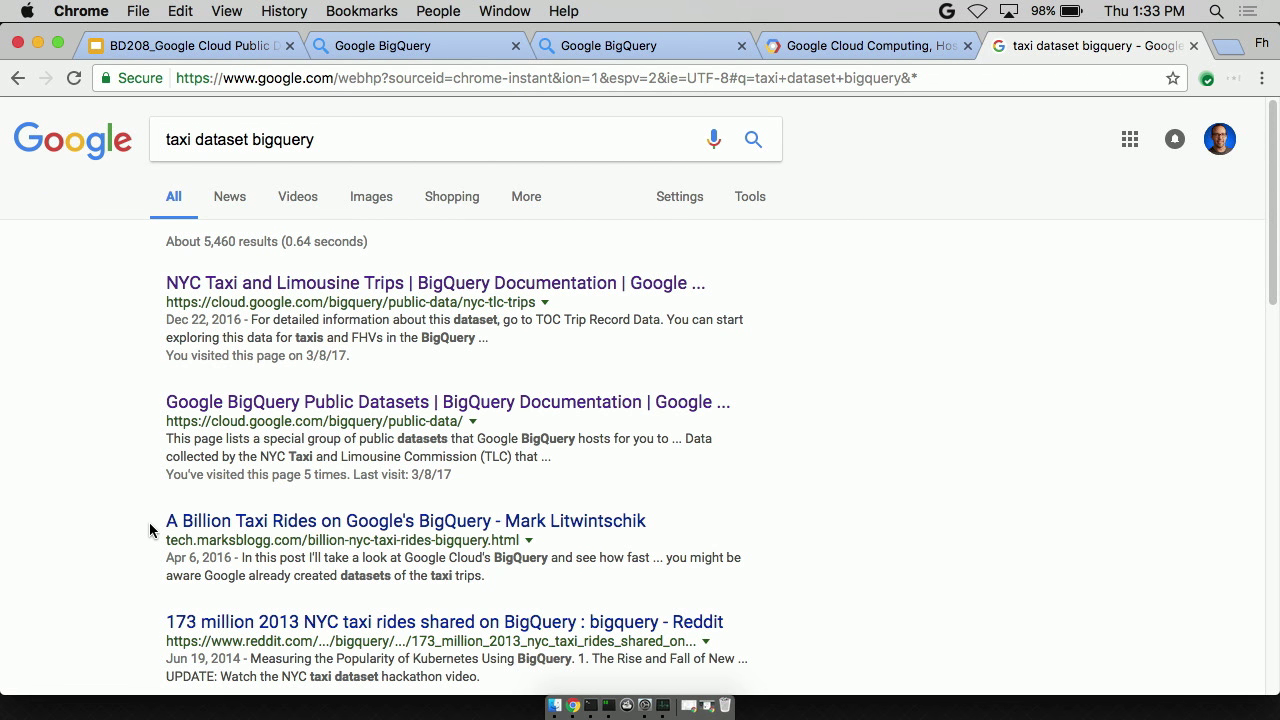
click(290, 289)
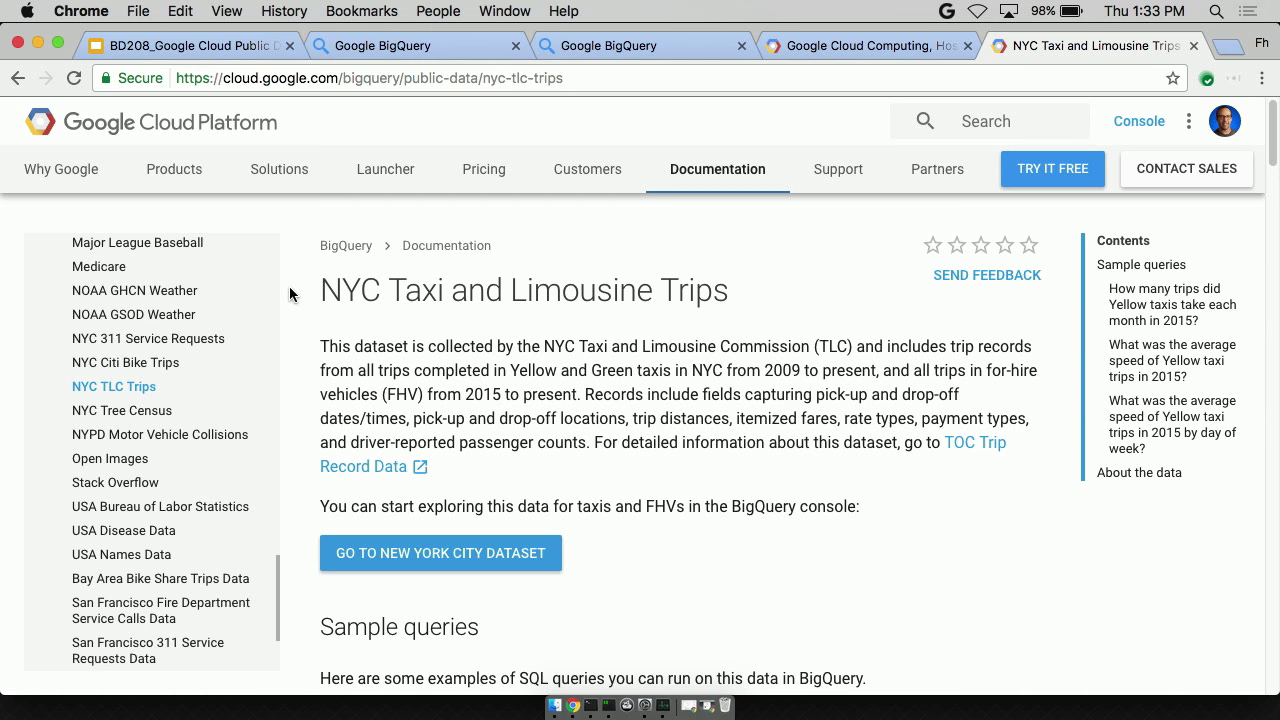
- Review the sample queries in the documentation, up to the one on average Yellow taxi speed in 2015
scroll(290, 293, down, 5)
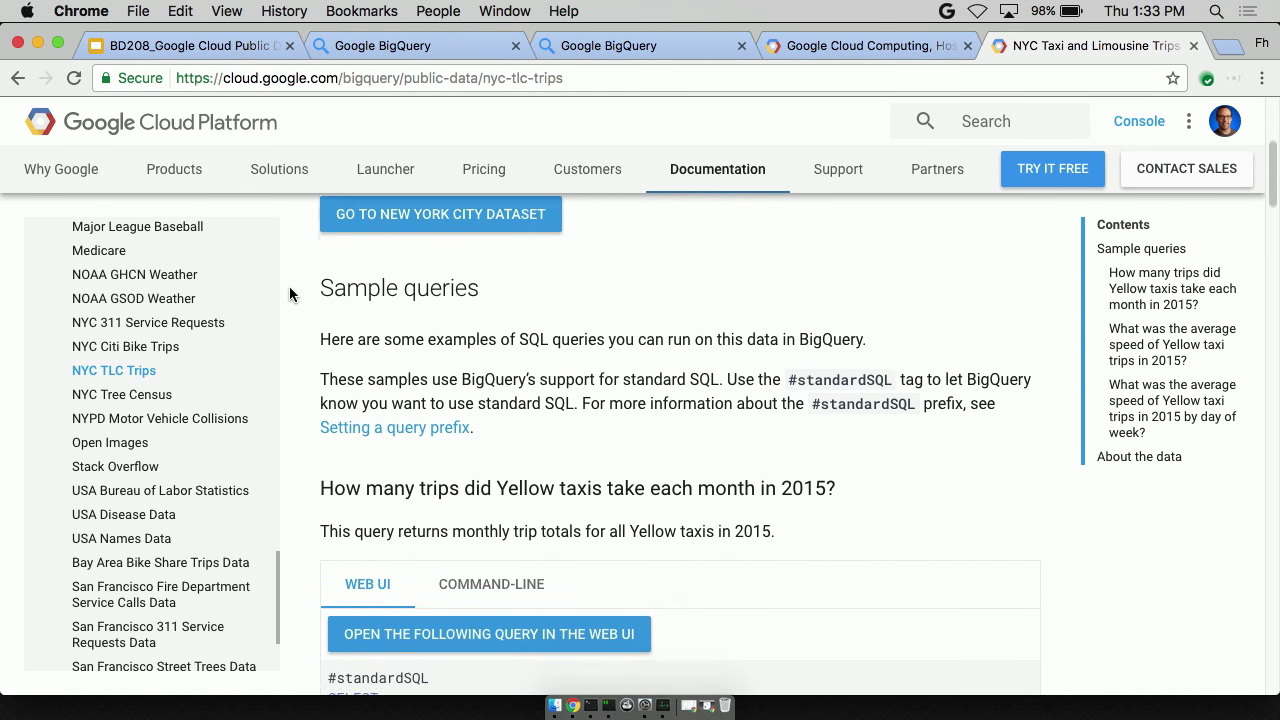
scroll(306, 341, down, 20)
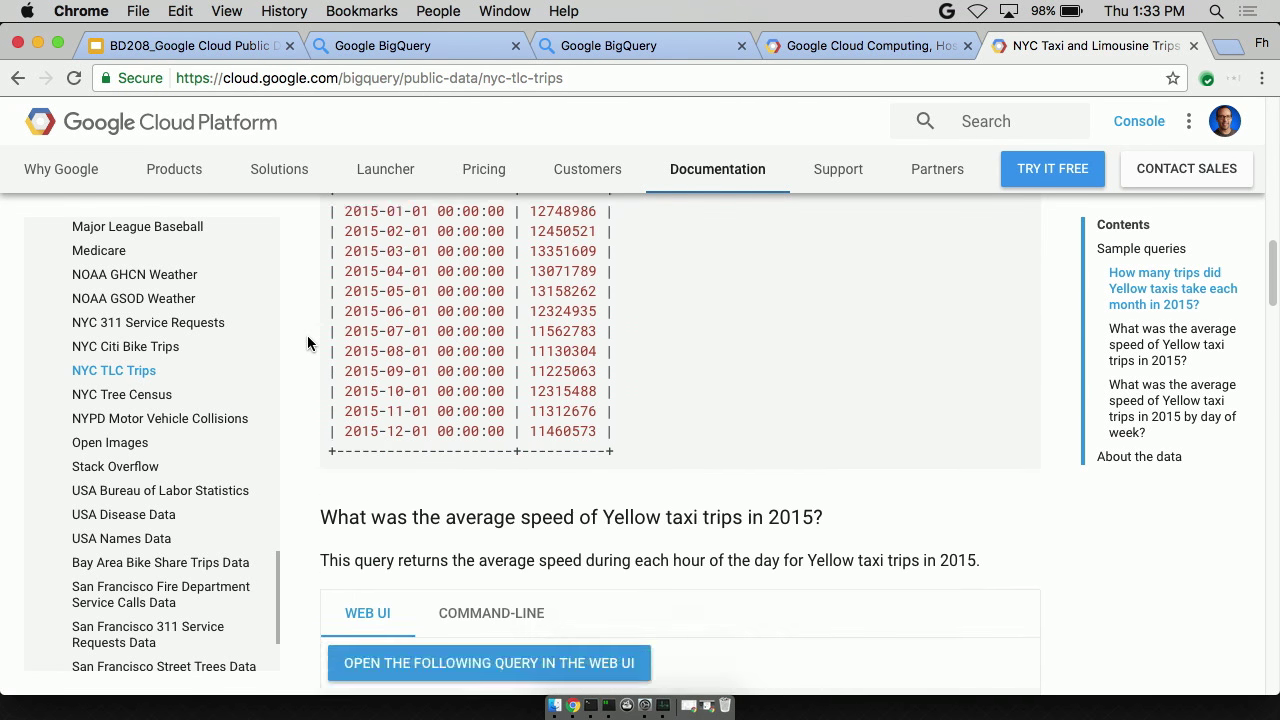
scroll(307, 343, up, 2)
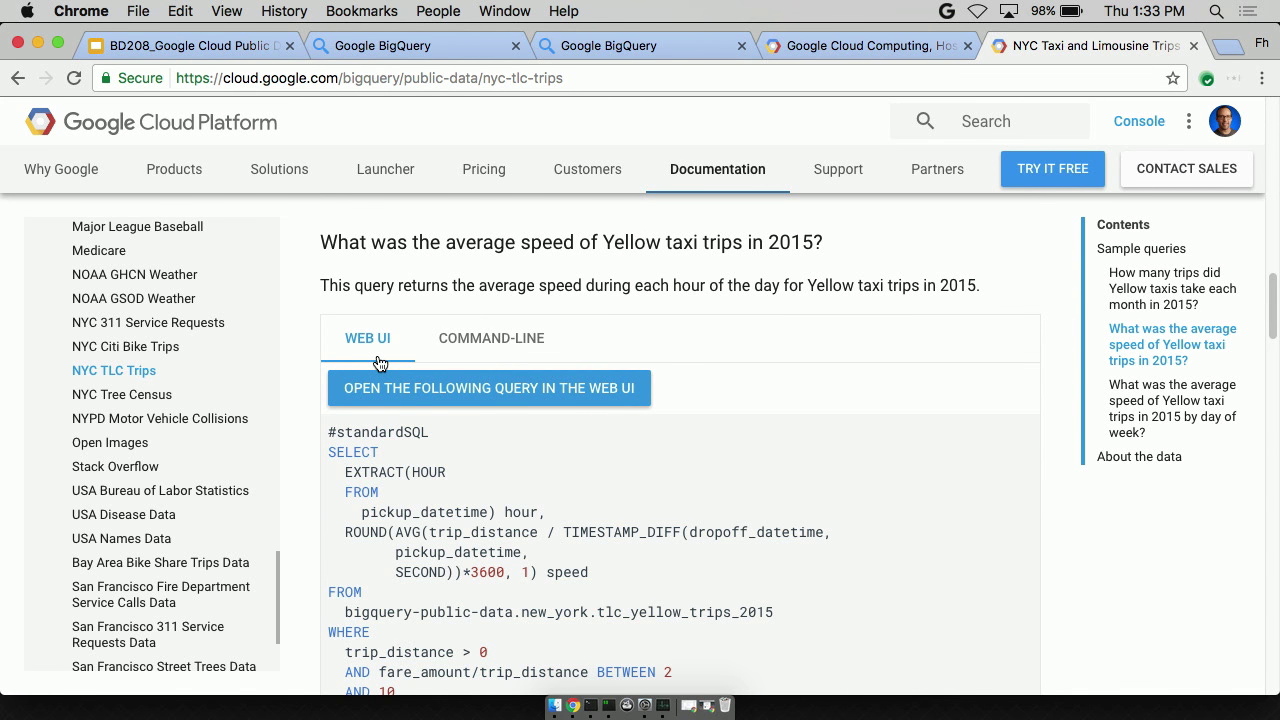
drag(371, 242, 367, 241)
scroll(409, 440, down, 1)
scroll(409, 440, down, 1)
- In BigQuery, inspect the schema and table details of tlc_yellow_trips_2015, highlighting its number of rows
click(414, 45)
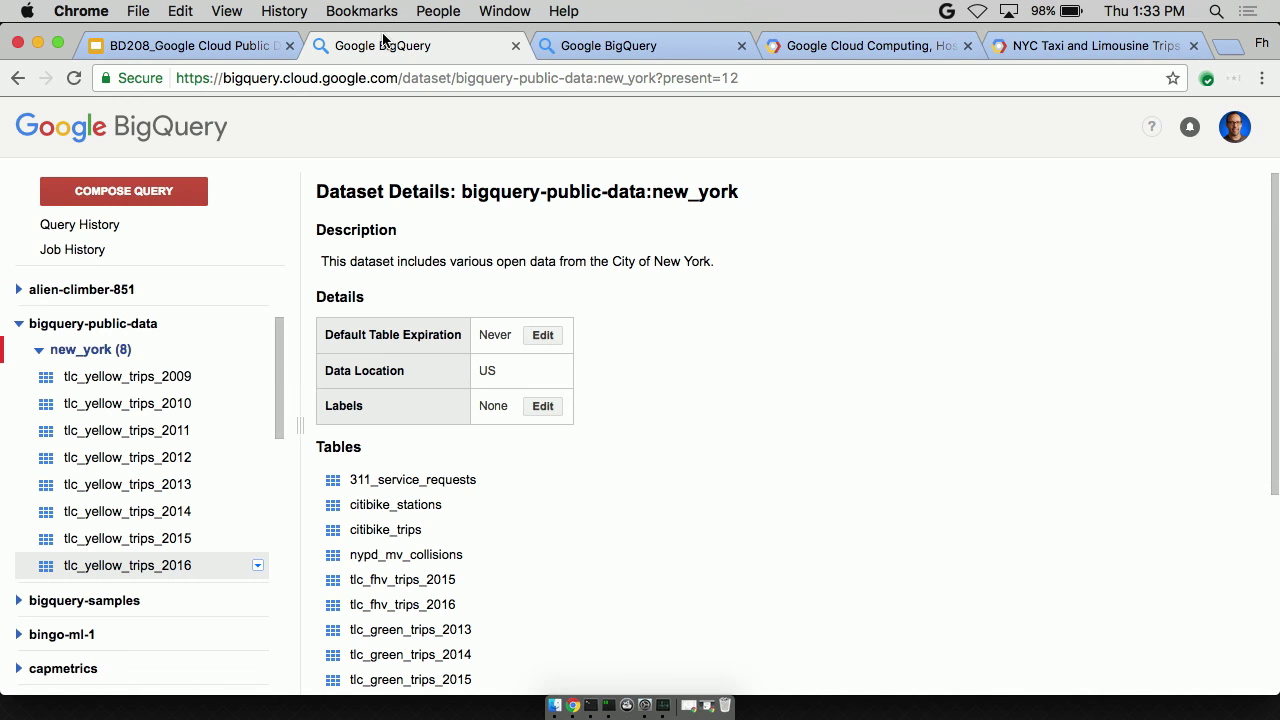
click(178, 548)
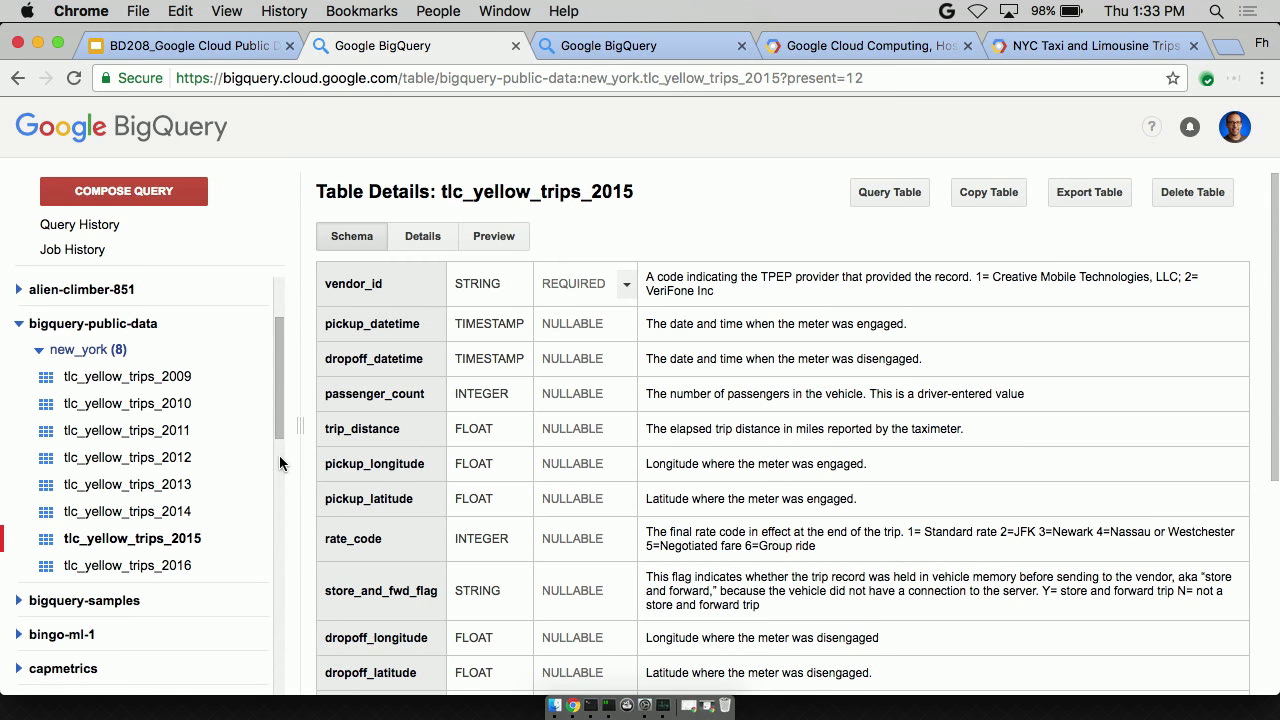
scroll(414, 370, down, 5)
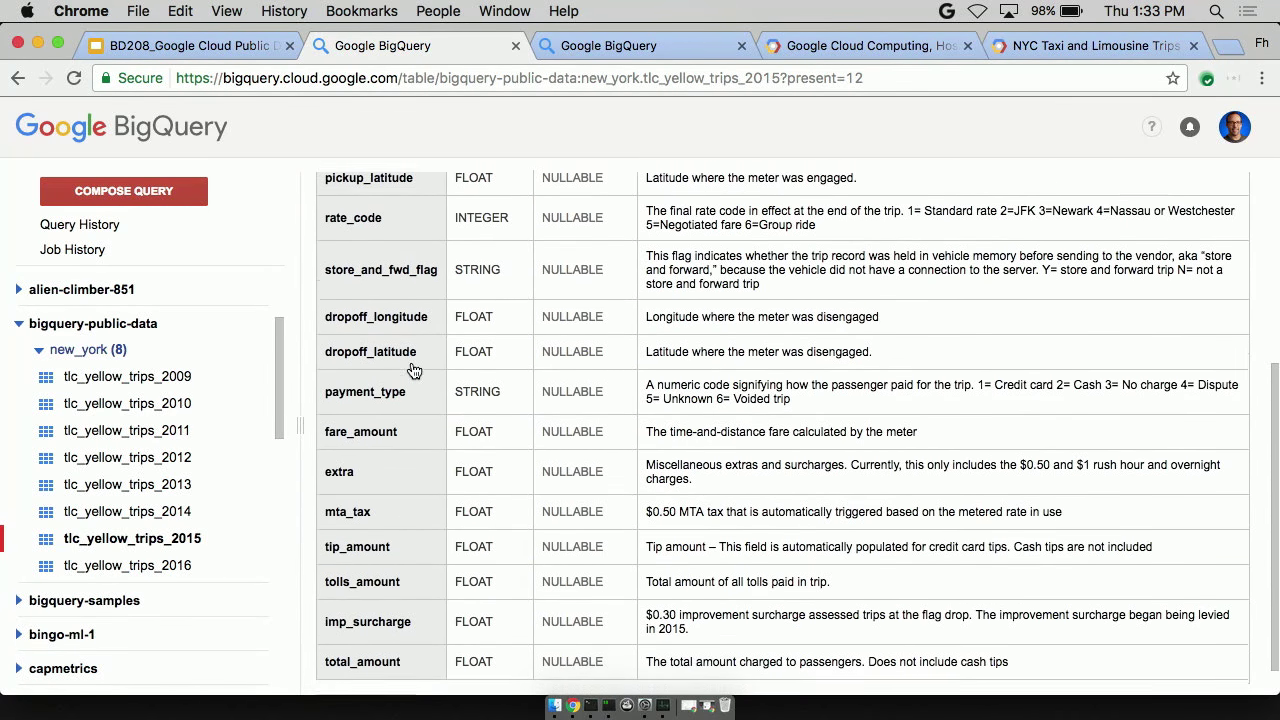
scroll(414, 370, up, 5)
click(438, 242)
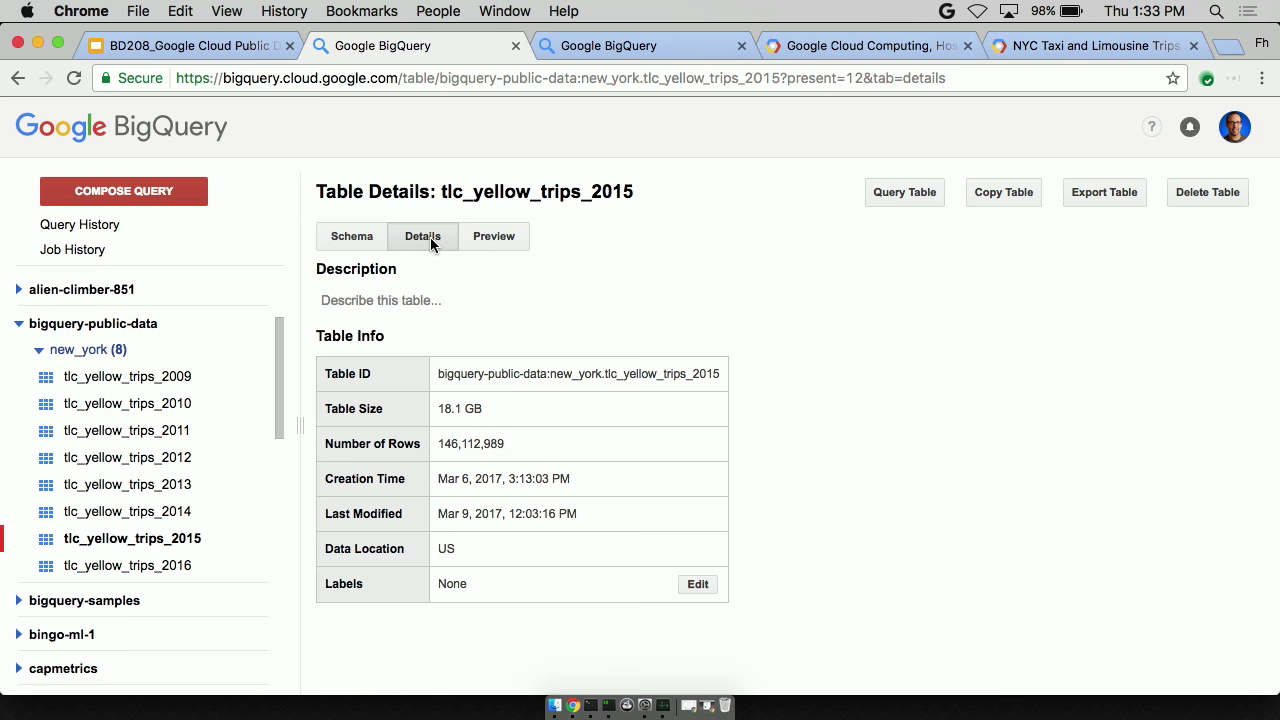
drag(437, 444, 519, 448)
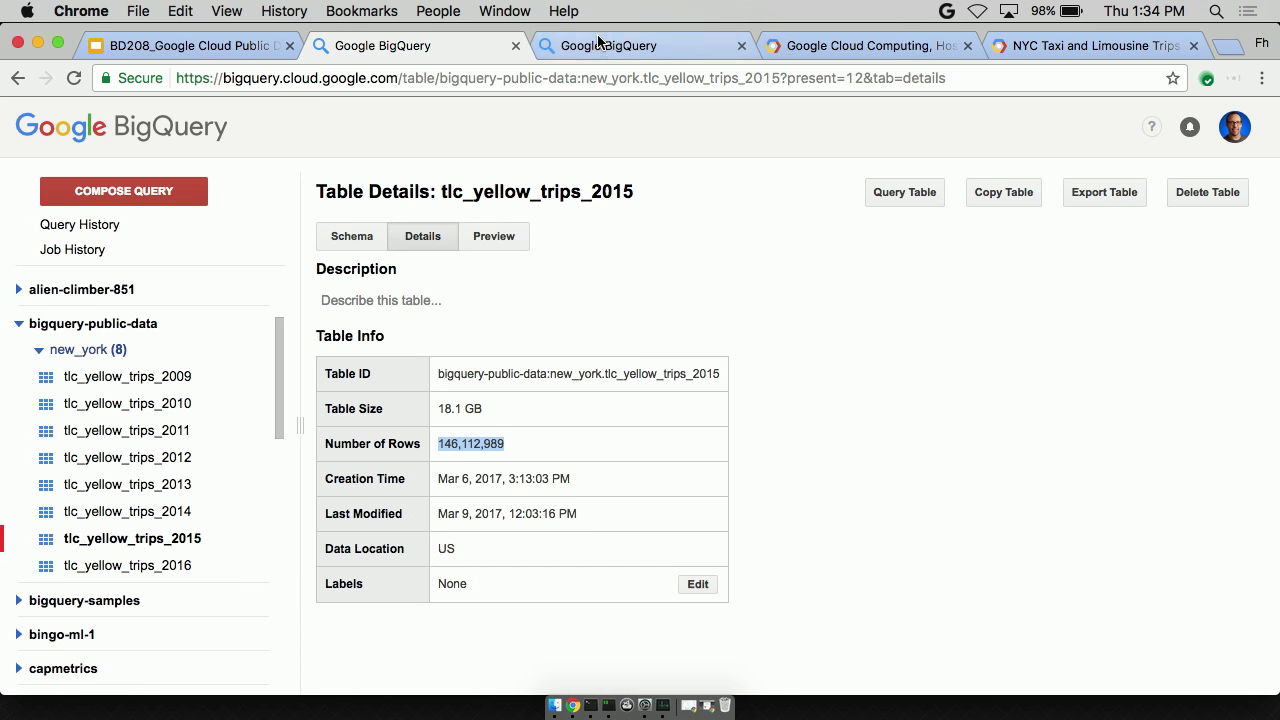
- Compose a query from the tlc_yellow_trips_2015 table that selects COUNT(*), with FROM on a separate line, and run it
click(116, 197)
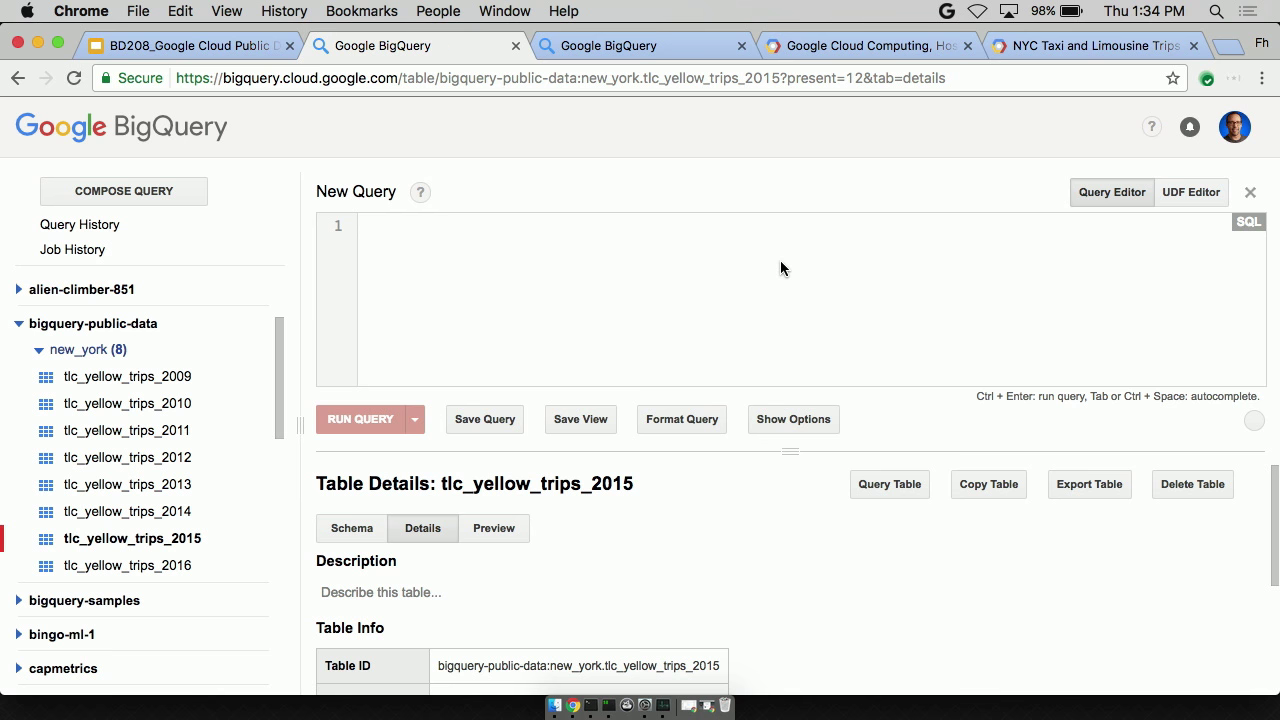
click(868, 481)
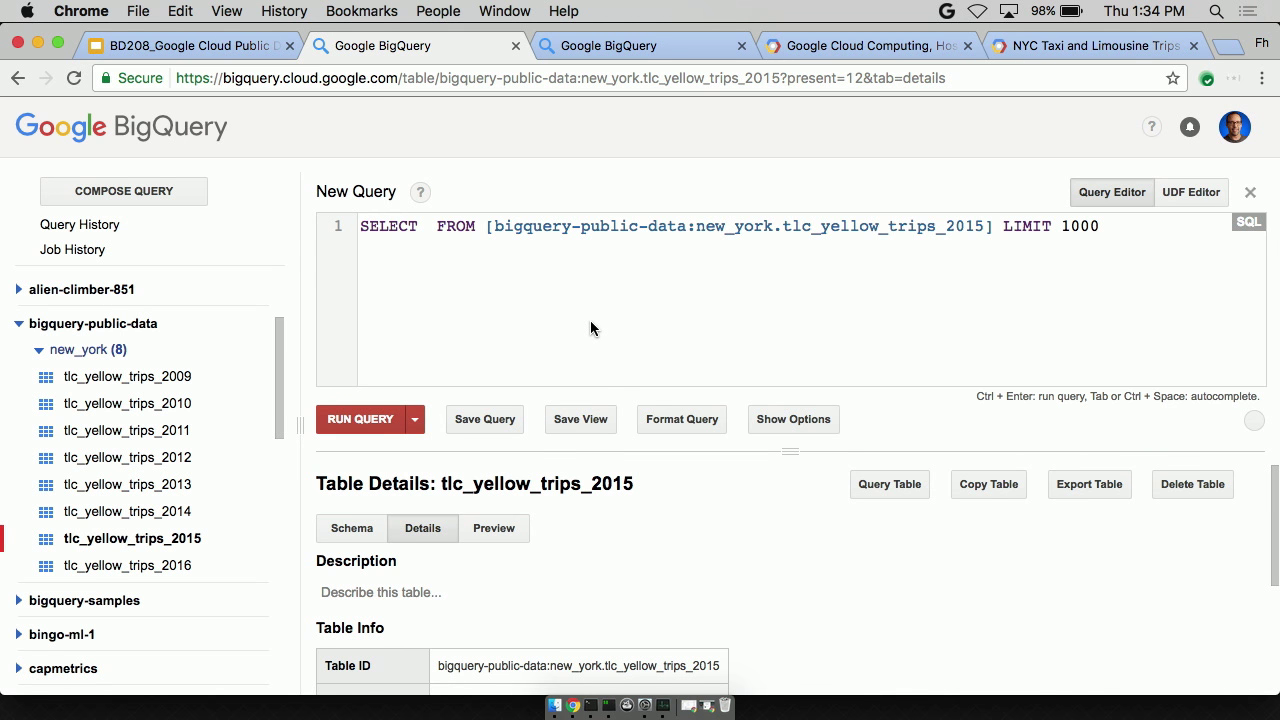
key(Return)
text(COUNT(*))
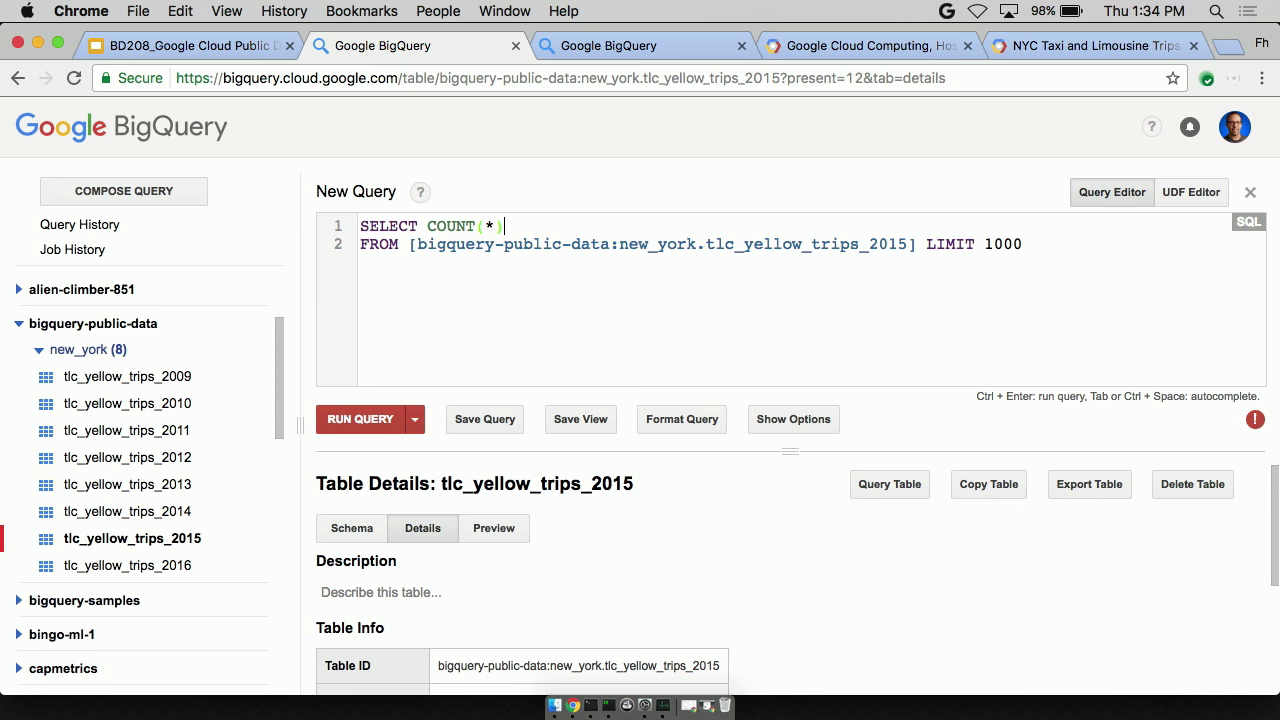
key(ctrl+Return)
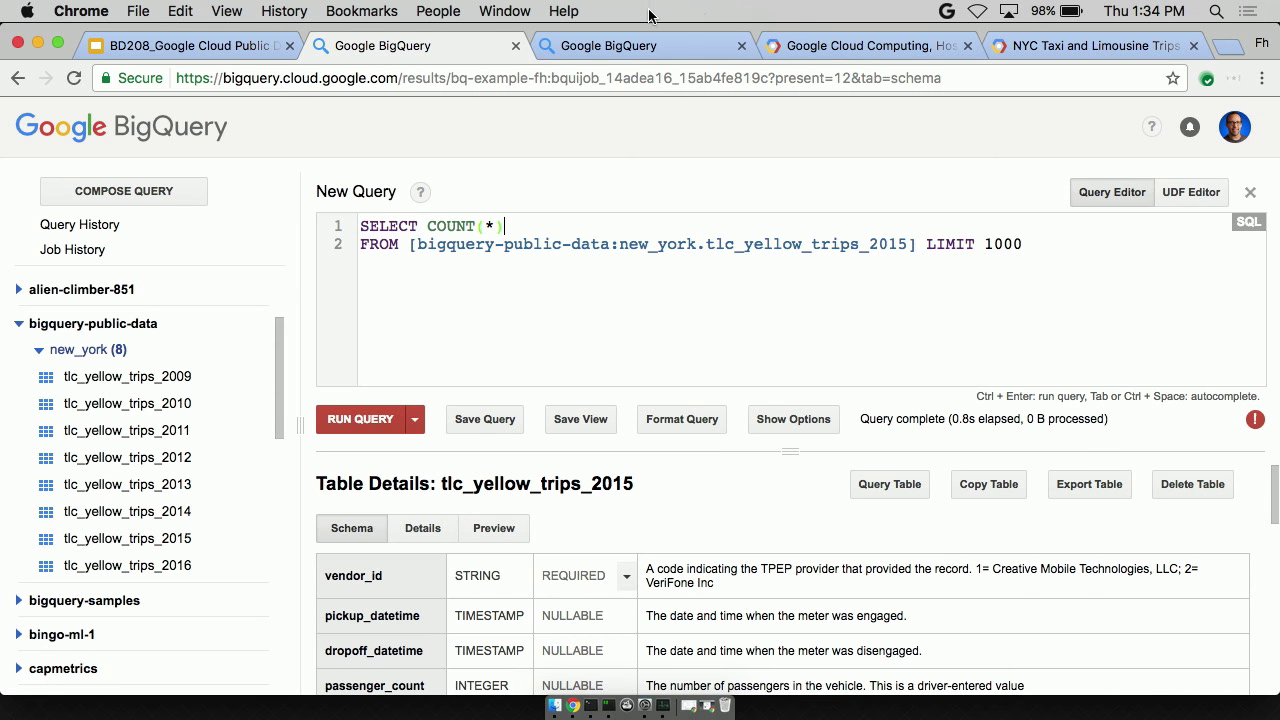
- Copy the 2015 average Yellow taxi speed sample query from the documentation and replace the count query in BigQuery with it
click(638, 47)
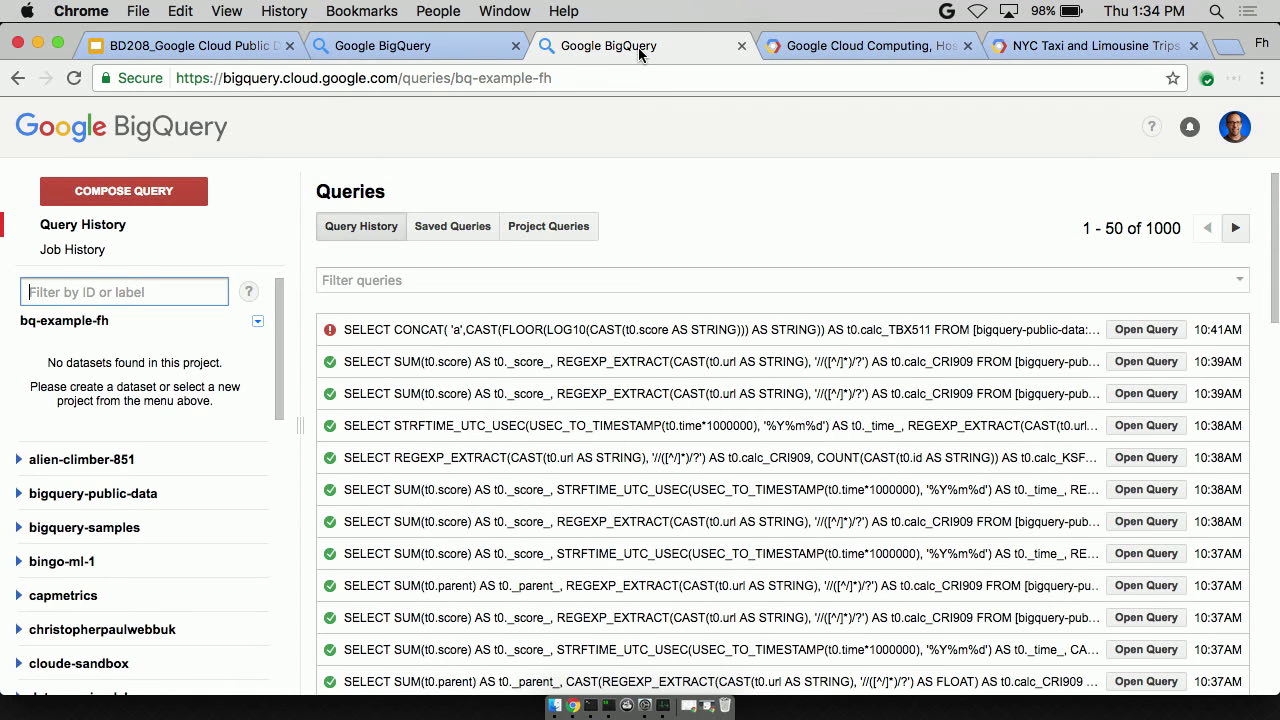
click(1040, 45)
scroll(586, 314, down, 3)
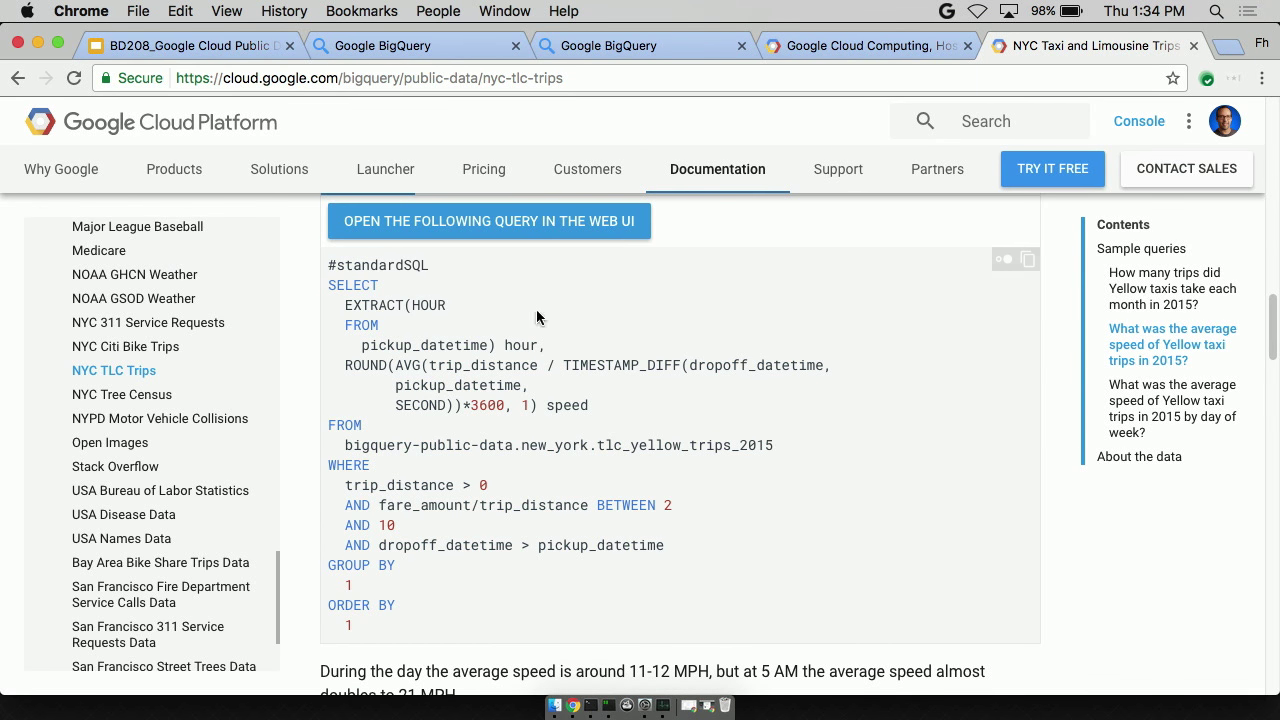
drag(328, 265, 356, 628)
key(super+c)
click(385, 45)
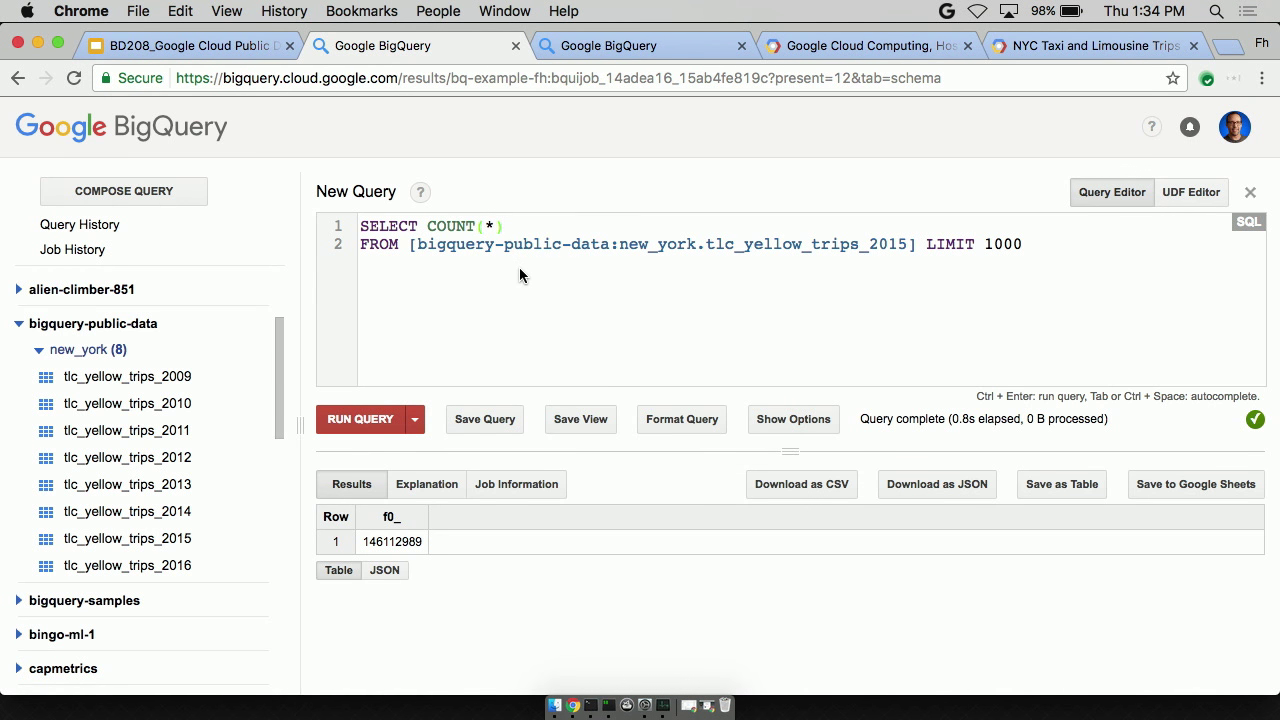
key(super+a)
key(super+v)
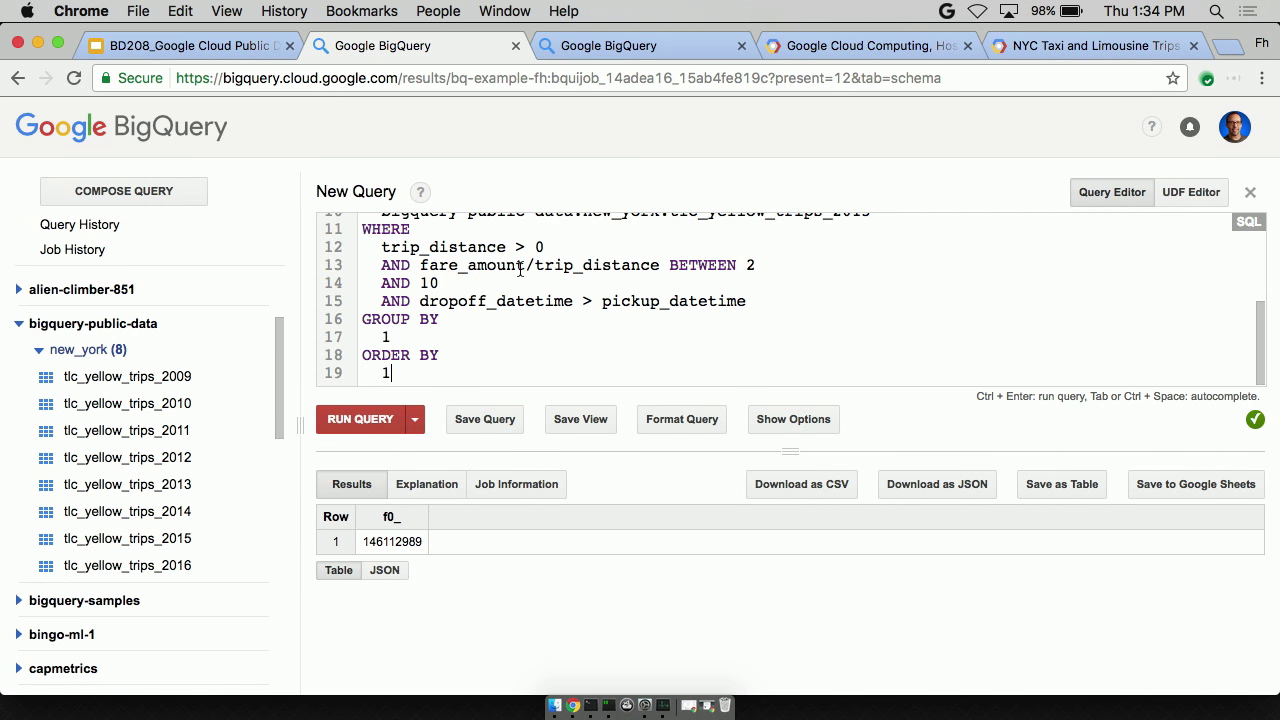
- Enlarge the query editor's height and try to run the pasted average speed query
drag(713, 449, 717, 503)
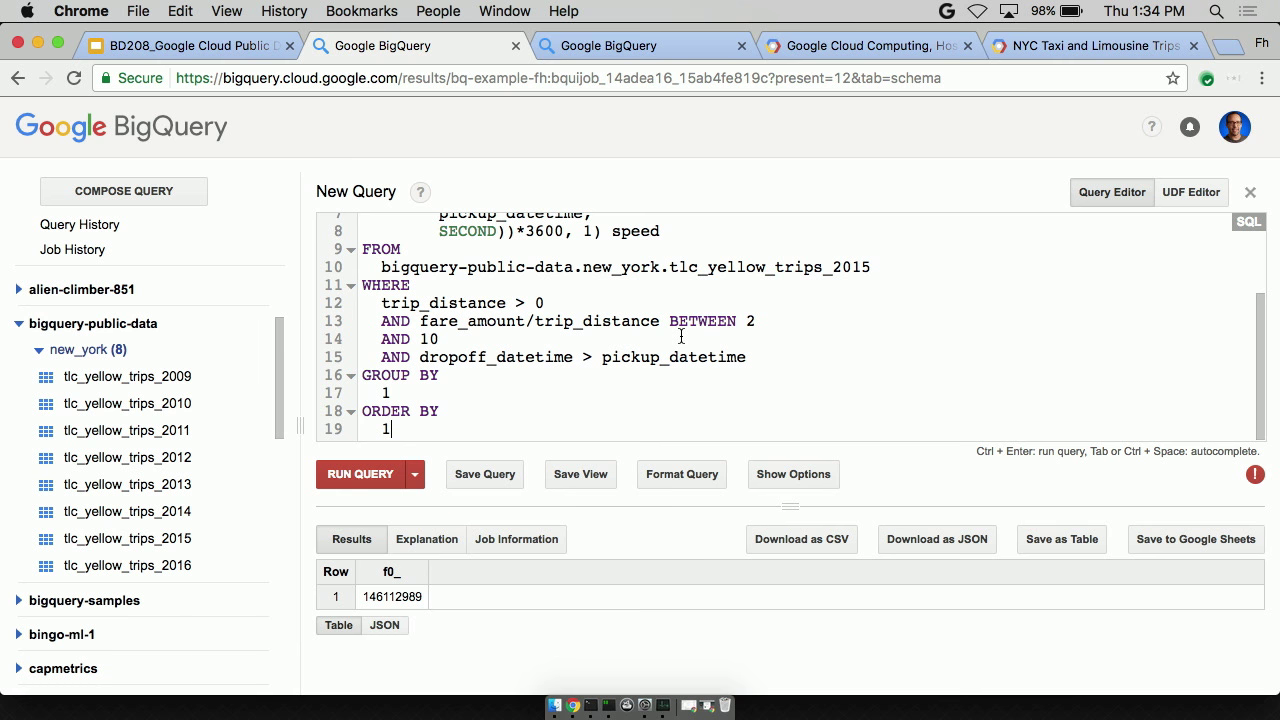
scroll(681, 329, up, 3)
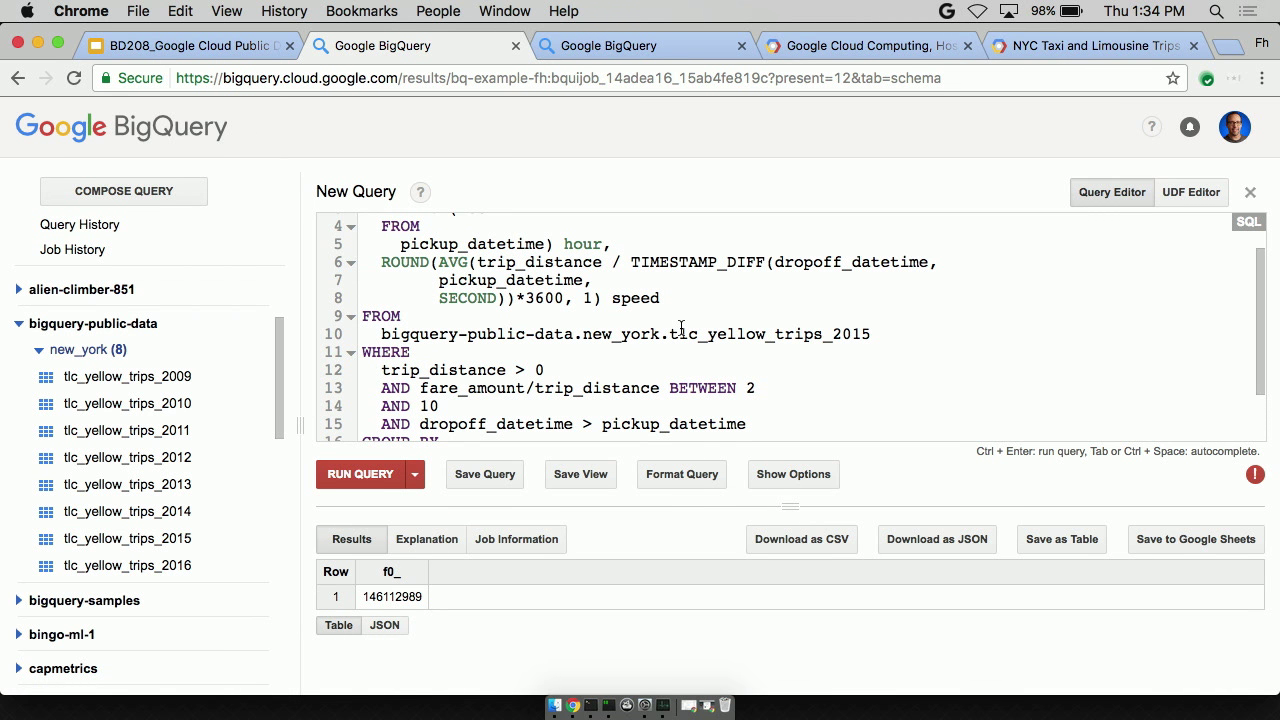
scroll(681, 329, up, 1)
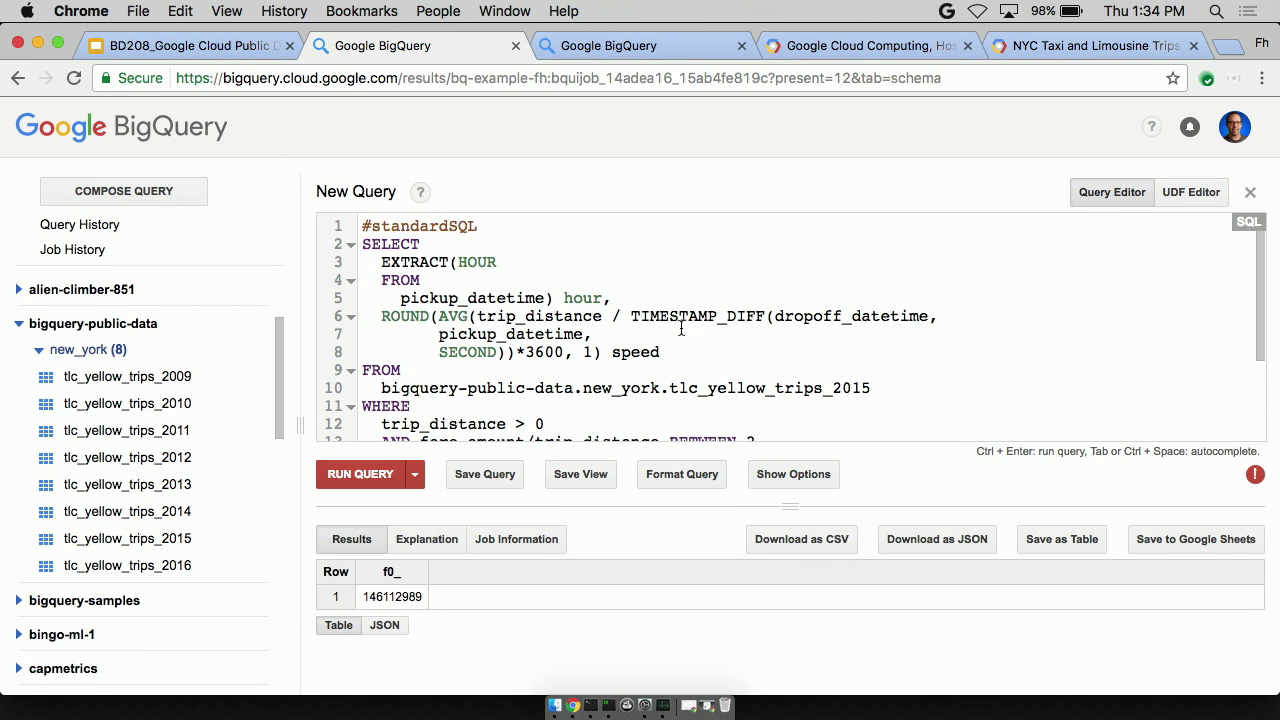
click(361, 478)
- Enclose the table name bigquery-public-data.new_york.tlc_yellow_trips_2015 on line 10 in backticks and rerun the query
click(431, 352)
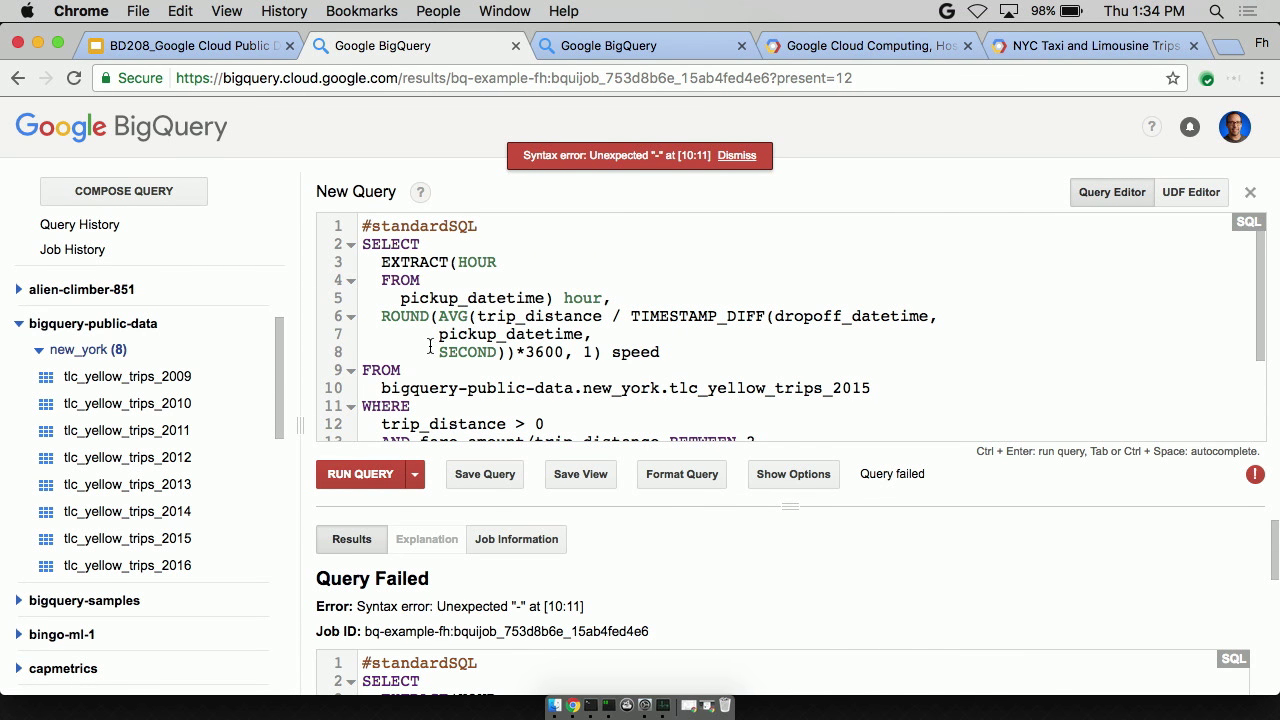
right_click(488, 378)
click(380, 388)
text(`)
click(874, 390)
text(`)
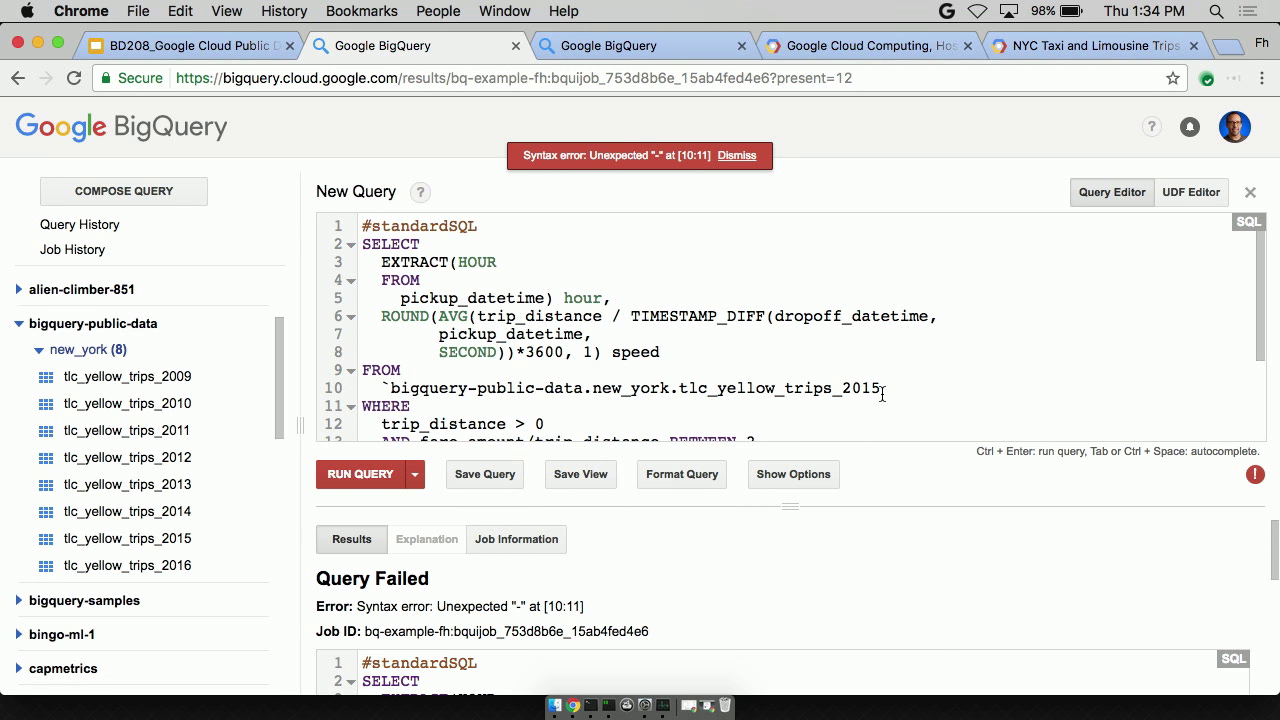
click(343, 483)
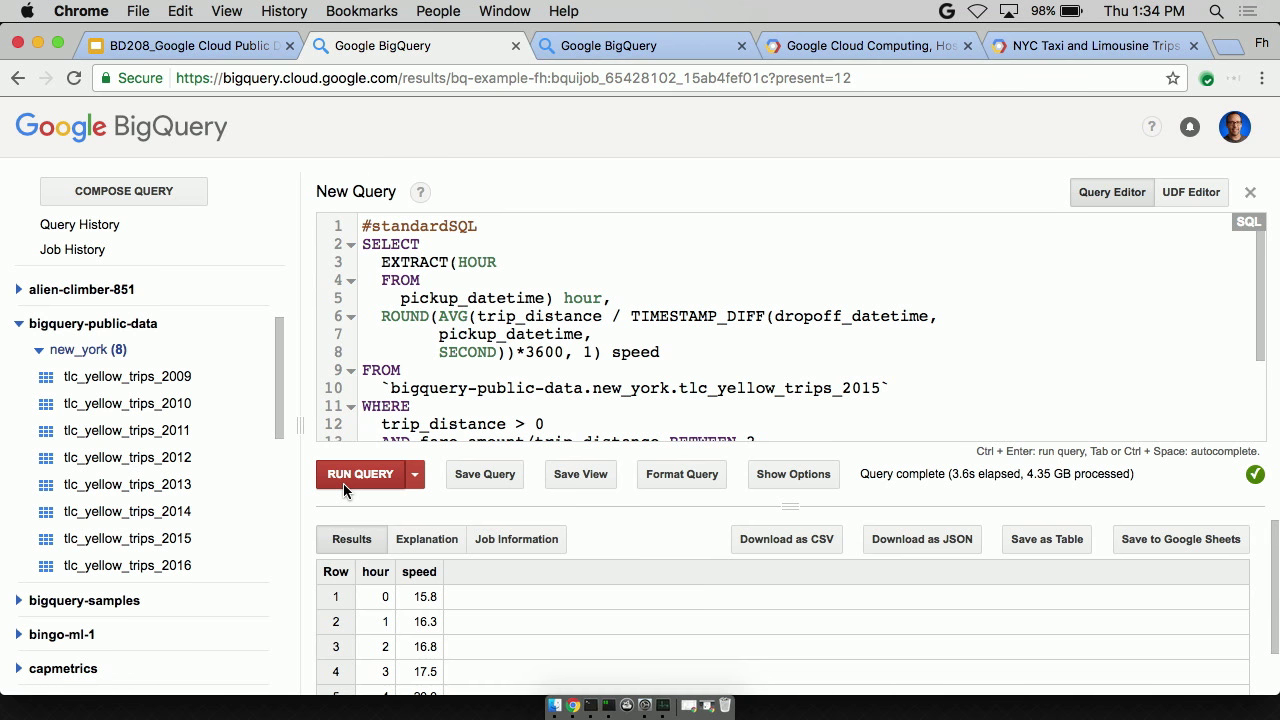
- Examine the WHERE clause of the query, highlighting the condition that limits fare_amount/trip_distance to between 2 and 10
scroll(680, 397, down, 2)
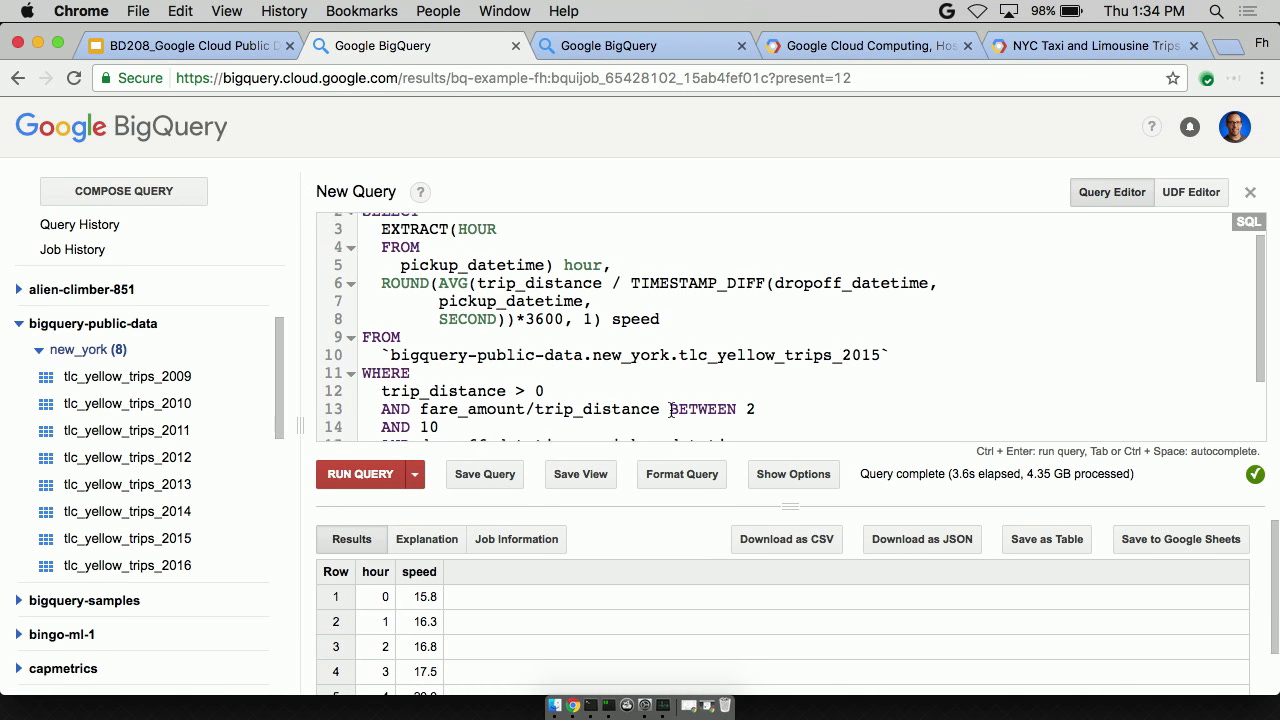
scroll(671, 411, down, 2)
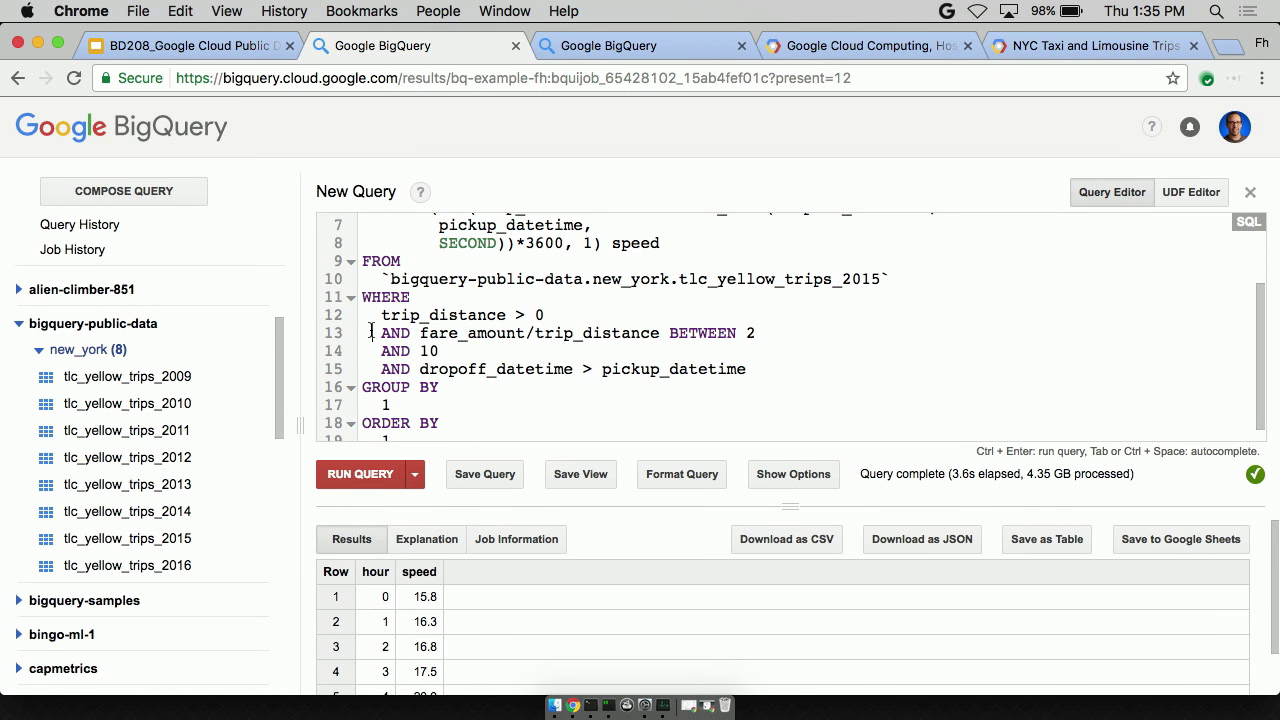
drag(371, 332, 799, 328)
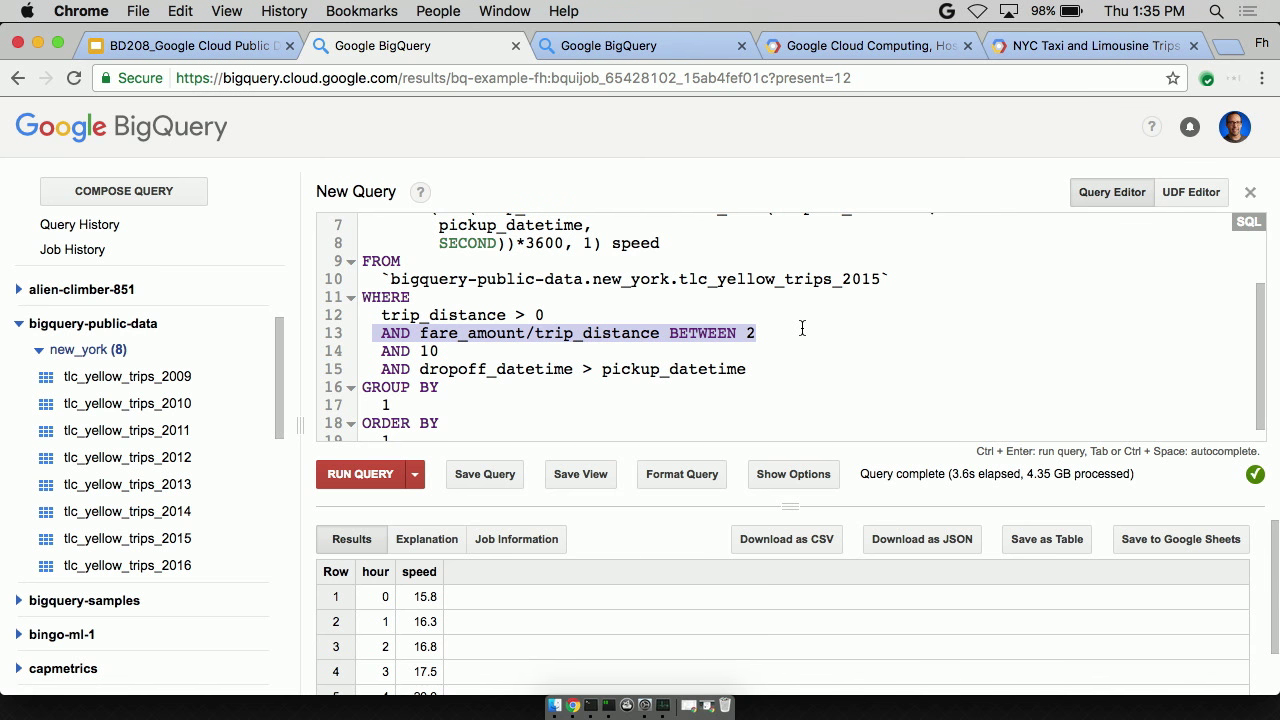
triple_click(491, 331)
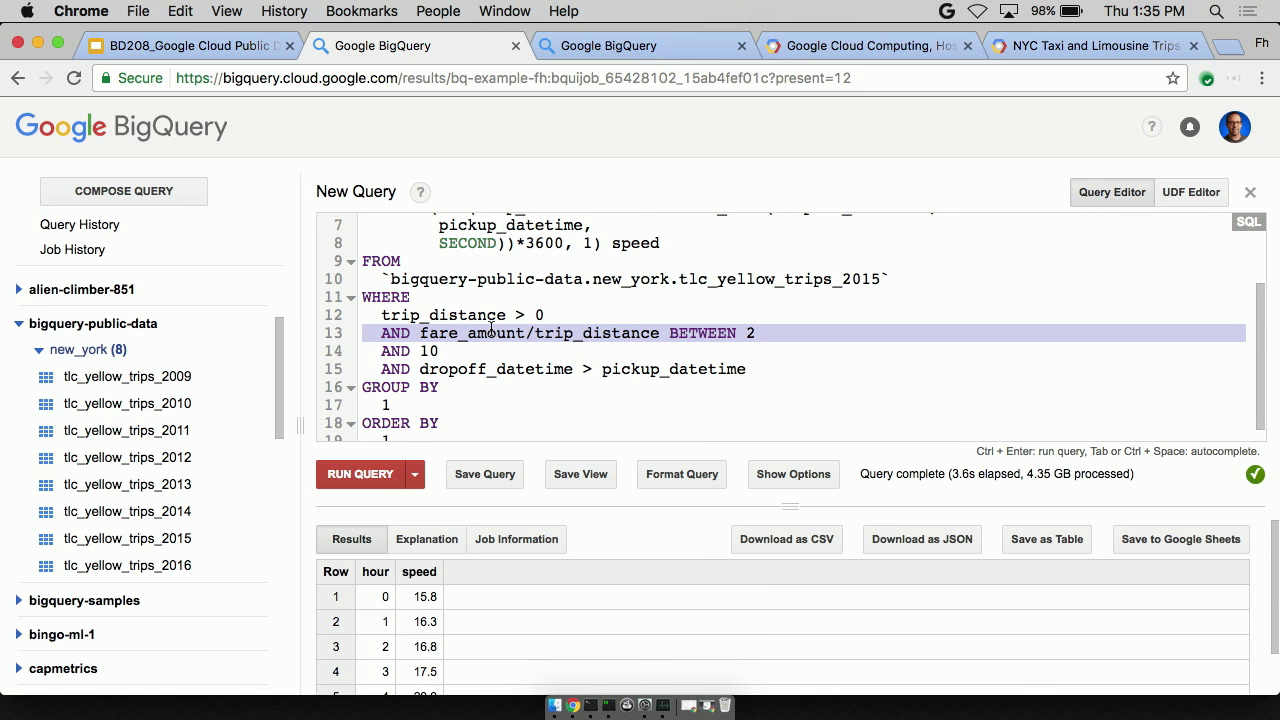
click(419, 346)
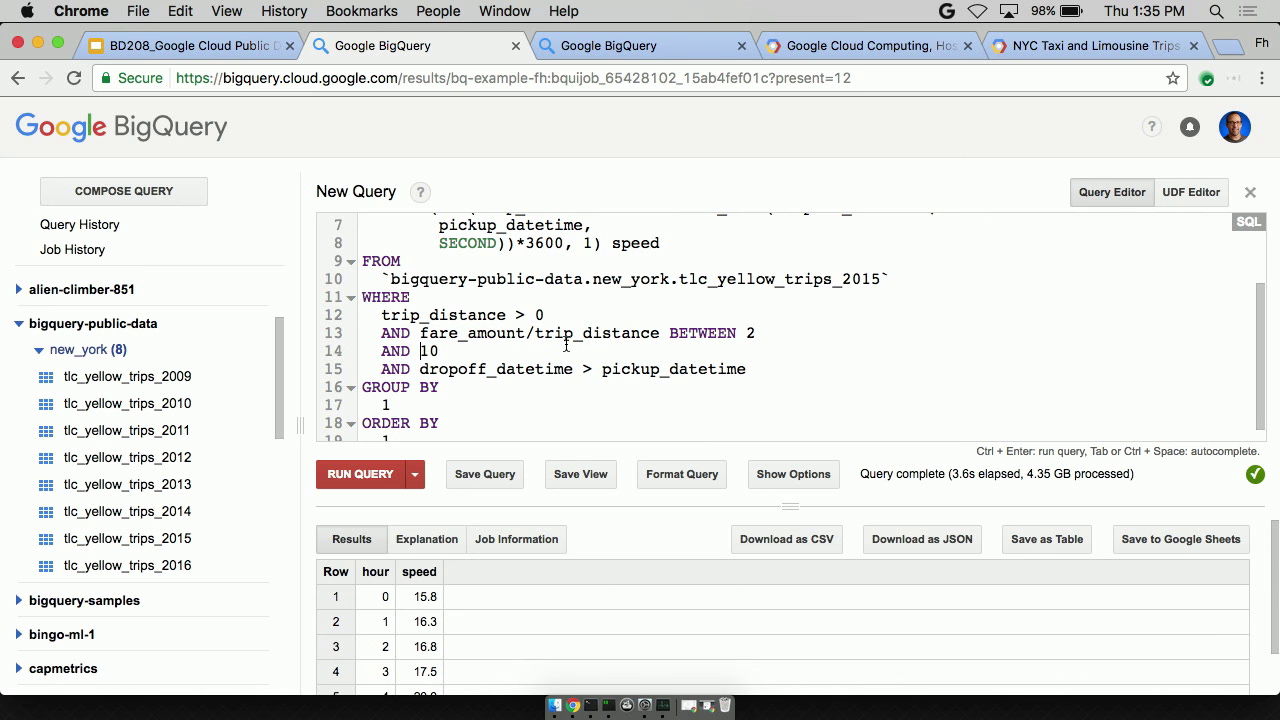
click(761, 333)
shift+click(761, 319)
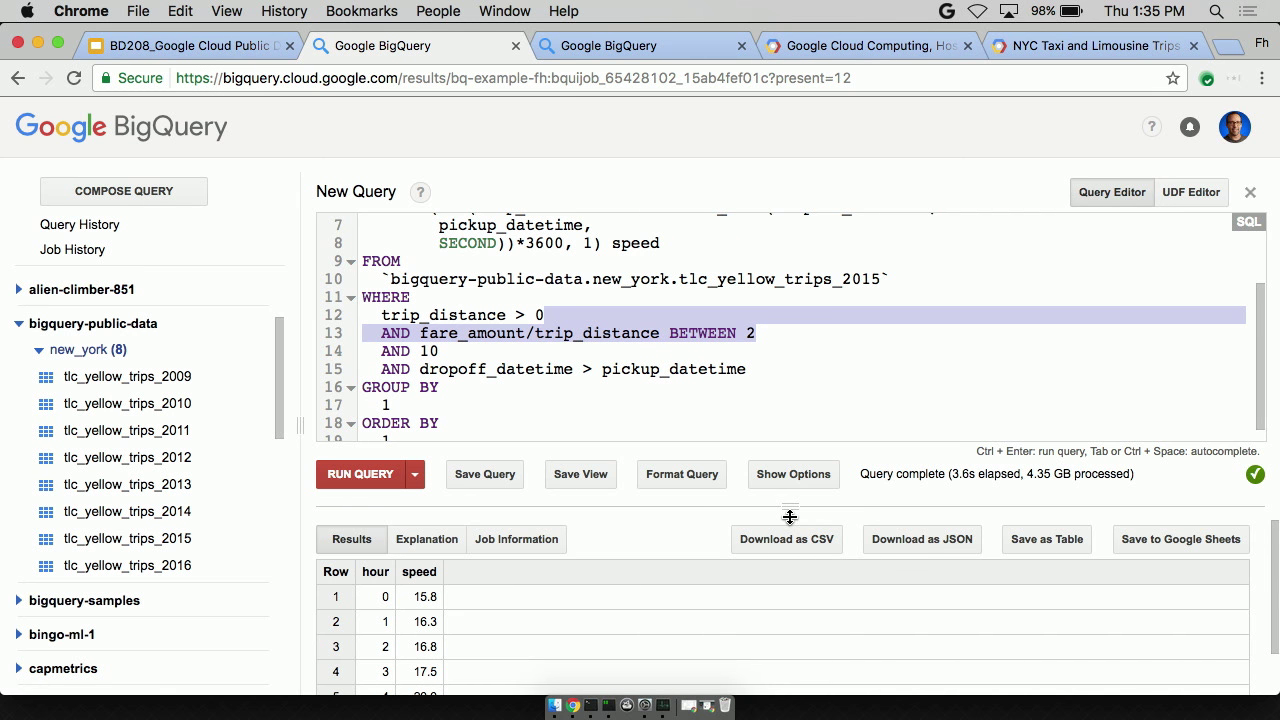
- Enlarge the results area and examine the average speeds by hour through rows 6 to 10, highlighting hour 5
drag(790, 516, 790, 425)
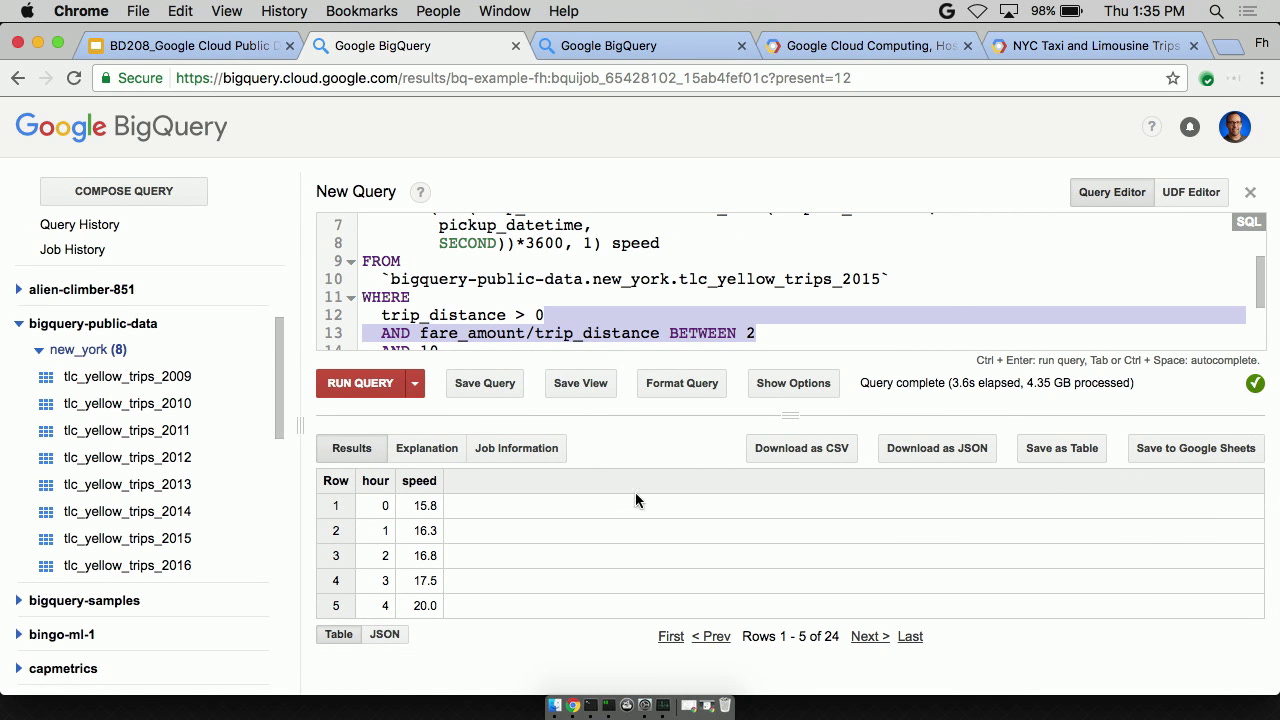
drag(411, 512, 440, 570)
click(440, 569)
click(872, 638)
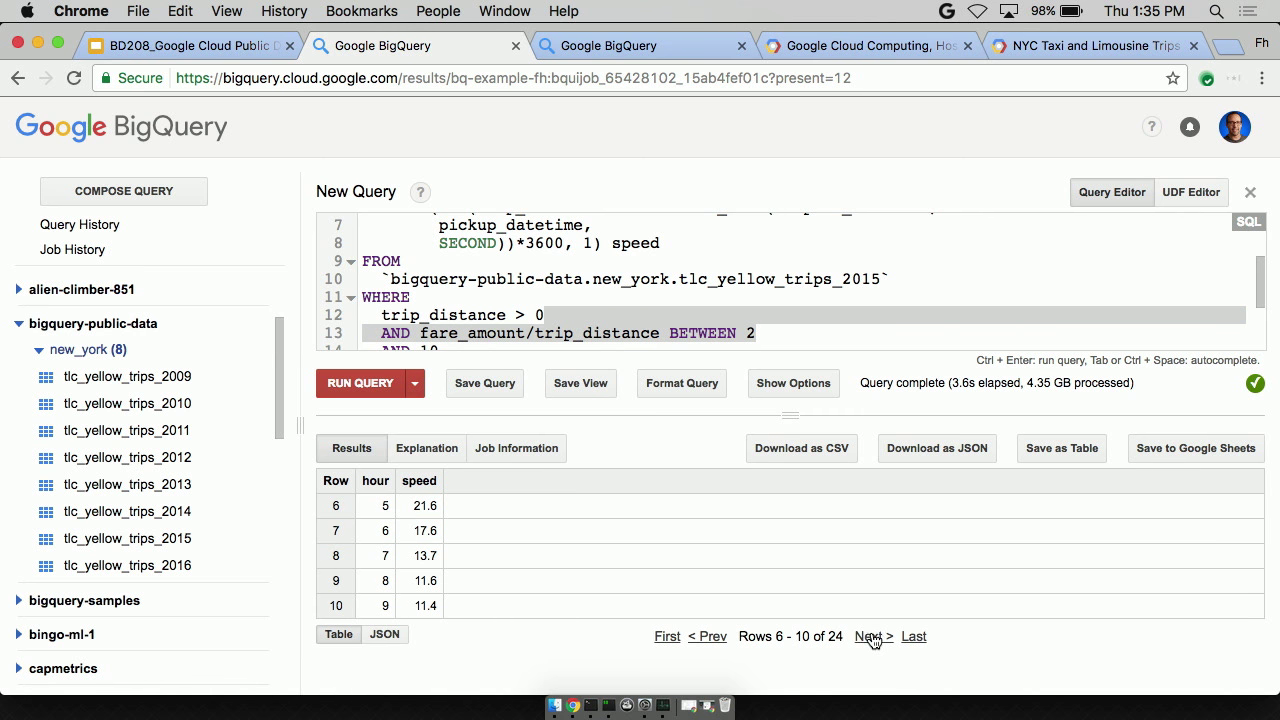
drag(386, 506, 457, 506)
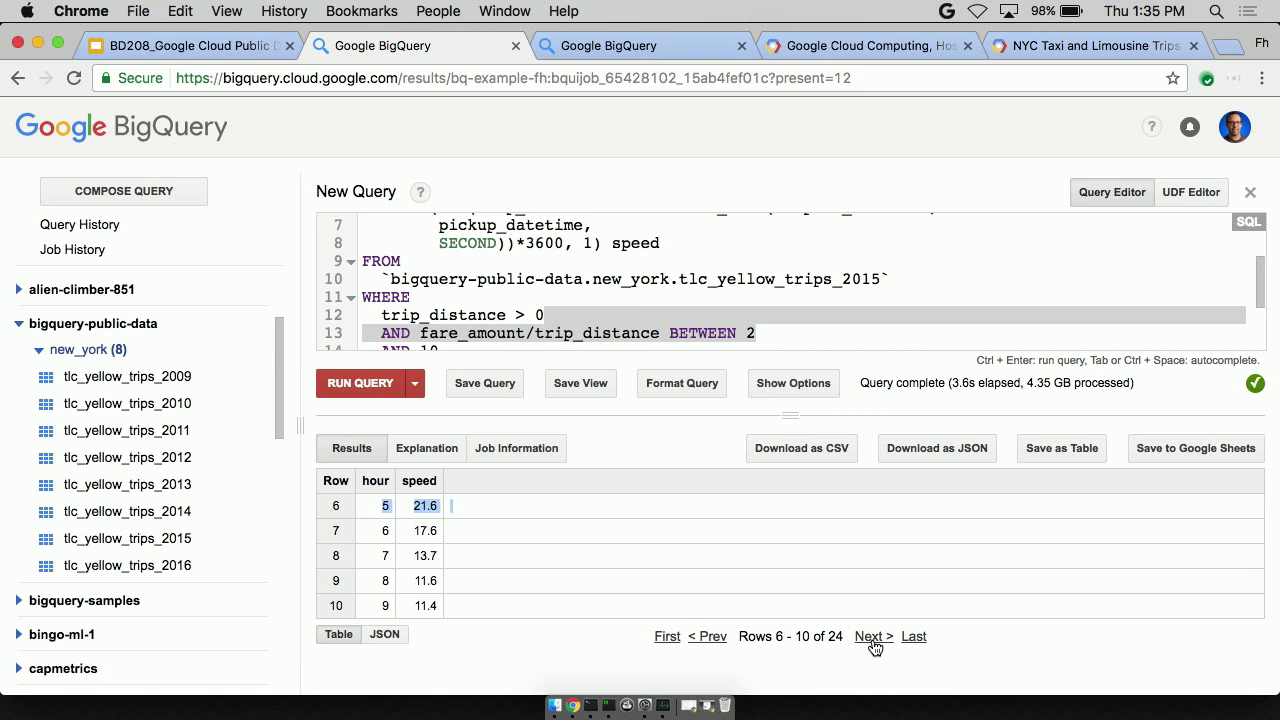
- Examine the average speeds by hour through rows 11 to 15, highlighting hour 8 and hours 10 to 14
drag(383, 580, 479, 583)
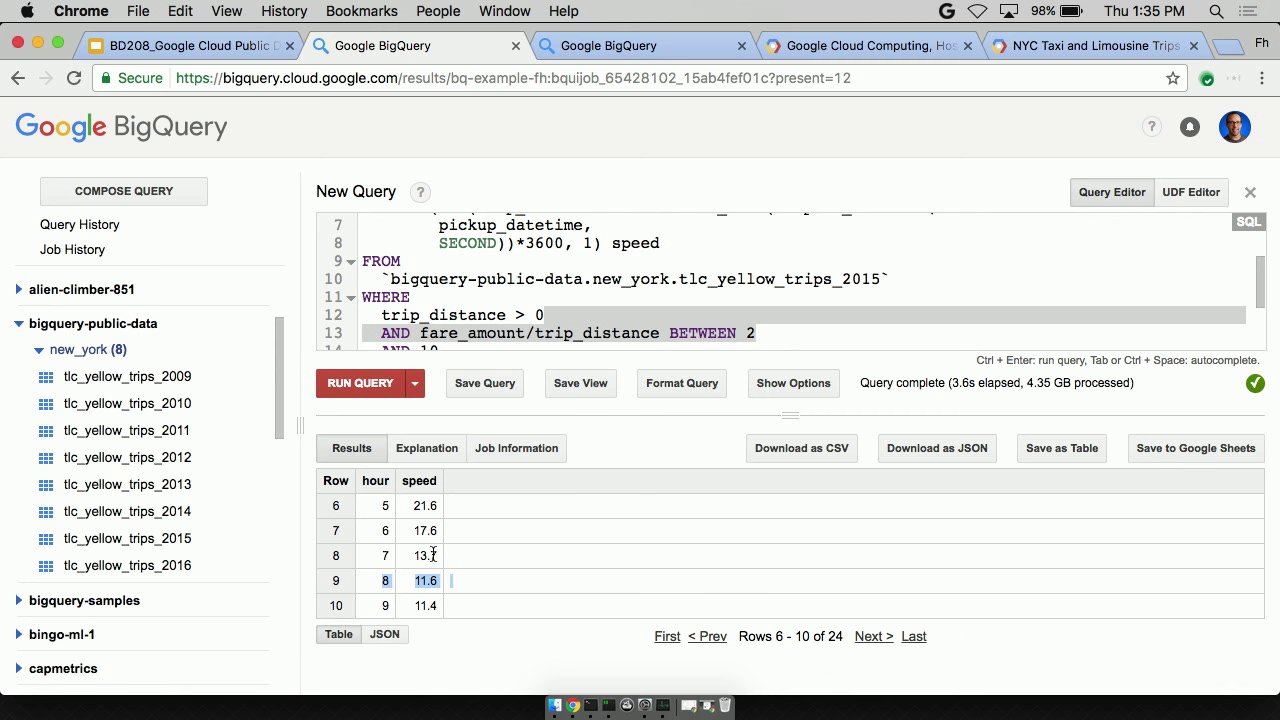
click(868, 636)
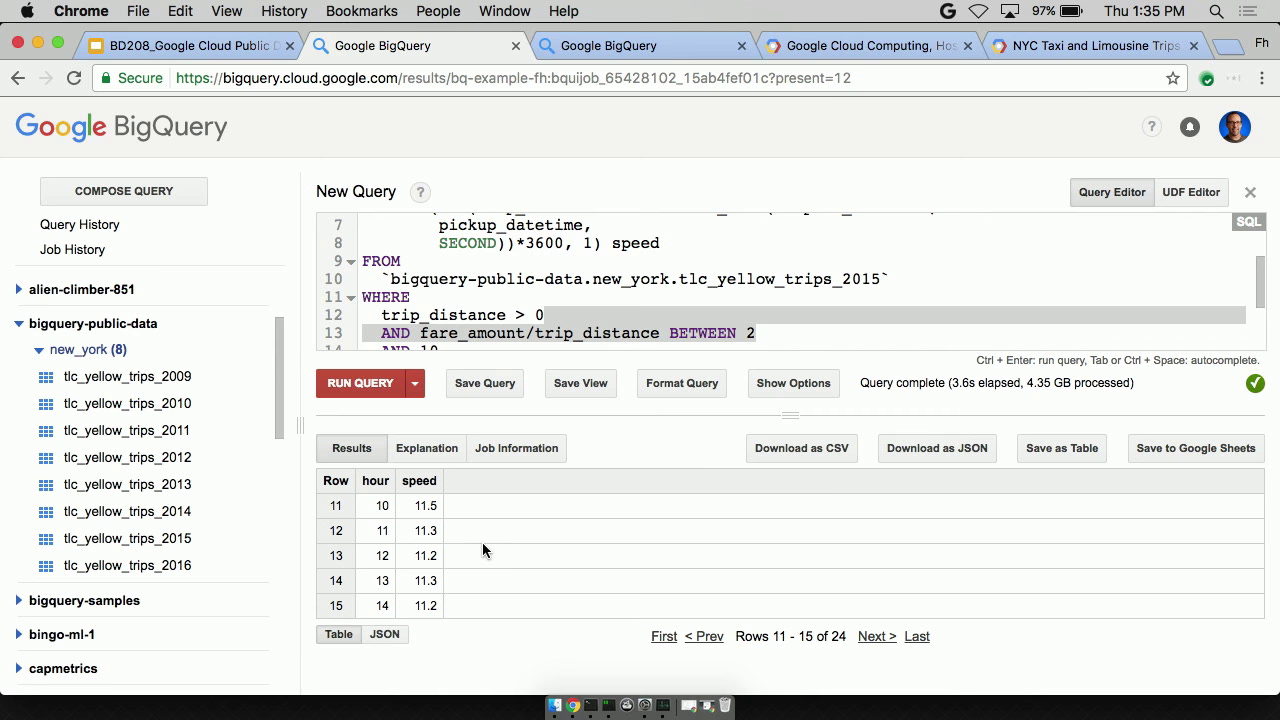
drag(376, 506, 420, 603)
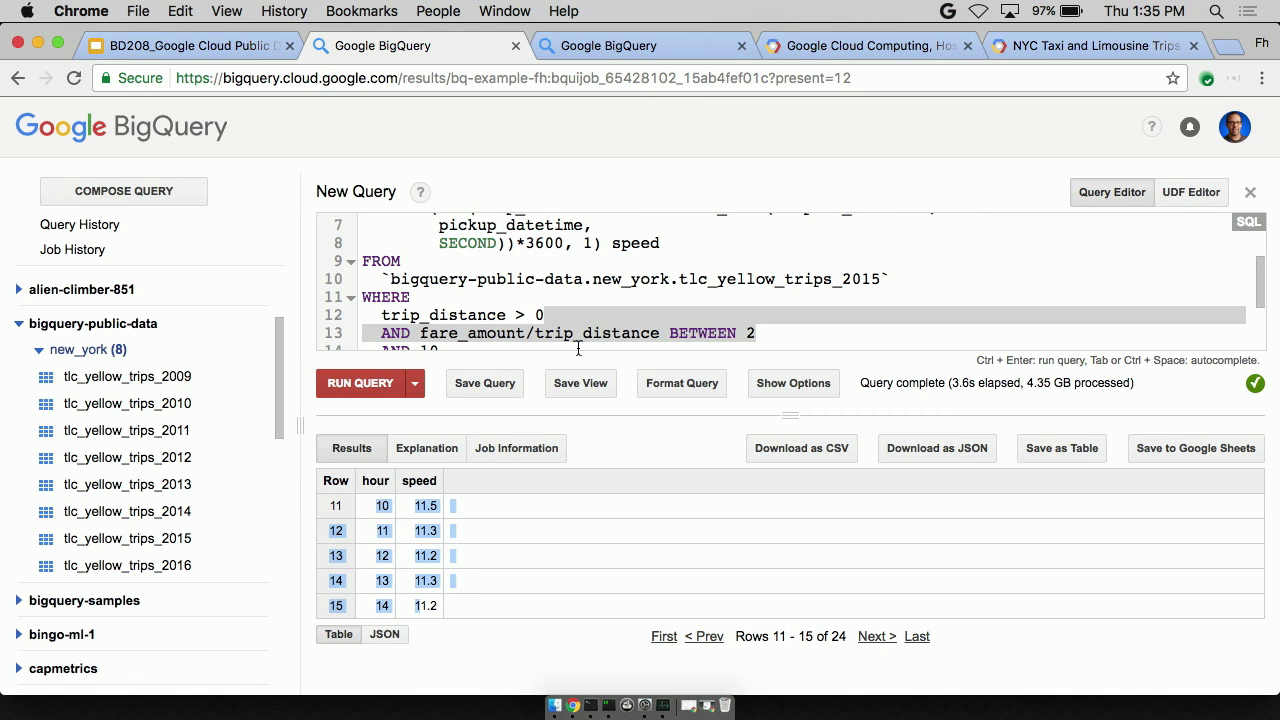
- Replace the year in the table name on line 10 with a wildcard so it reads tlc_yellow_trips_*
click(595, 300)
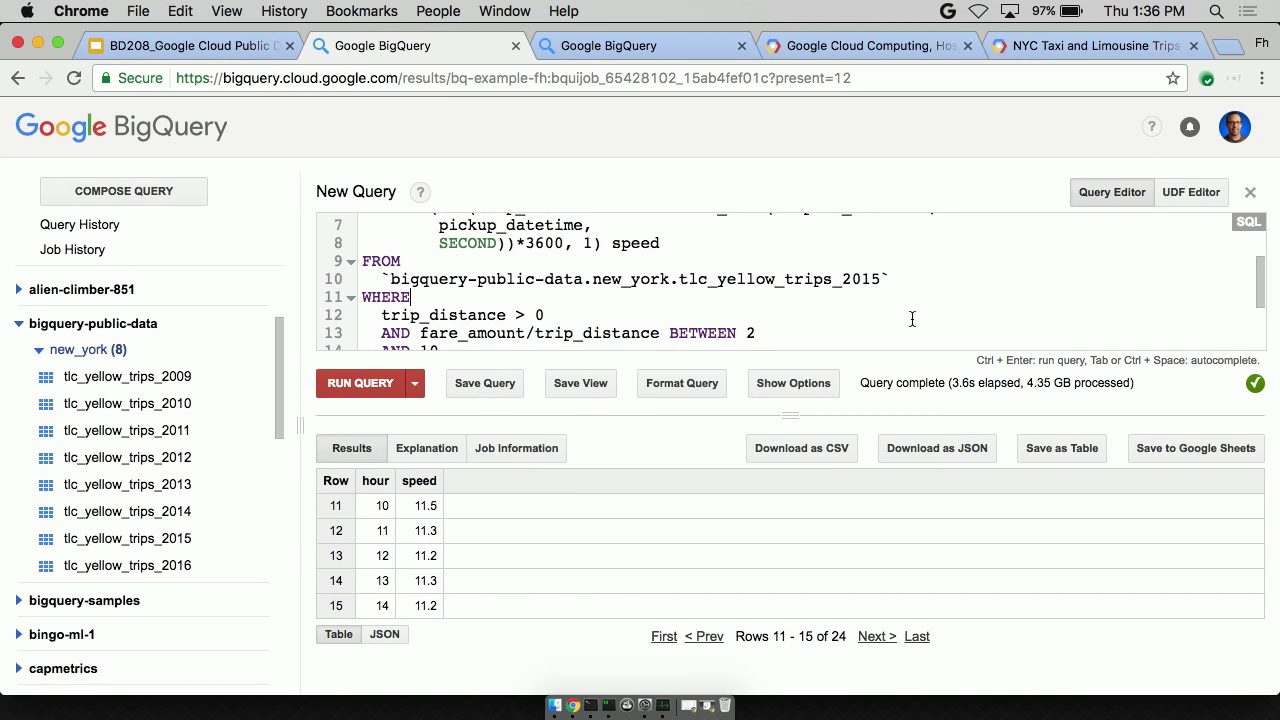
drag(842, 280, 887, 280)
text(*)
- Extract YEAR instead of HOUR from pickup_datetime on line 3 and run the query
scroll(630, 282, up, 3)
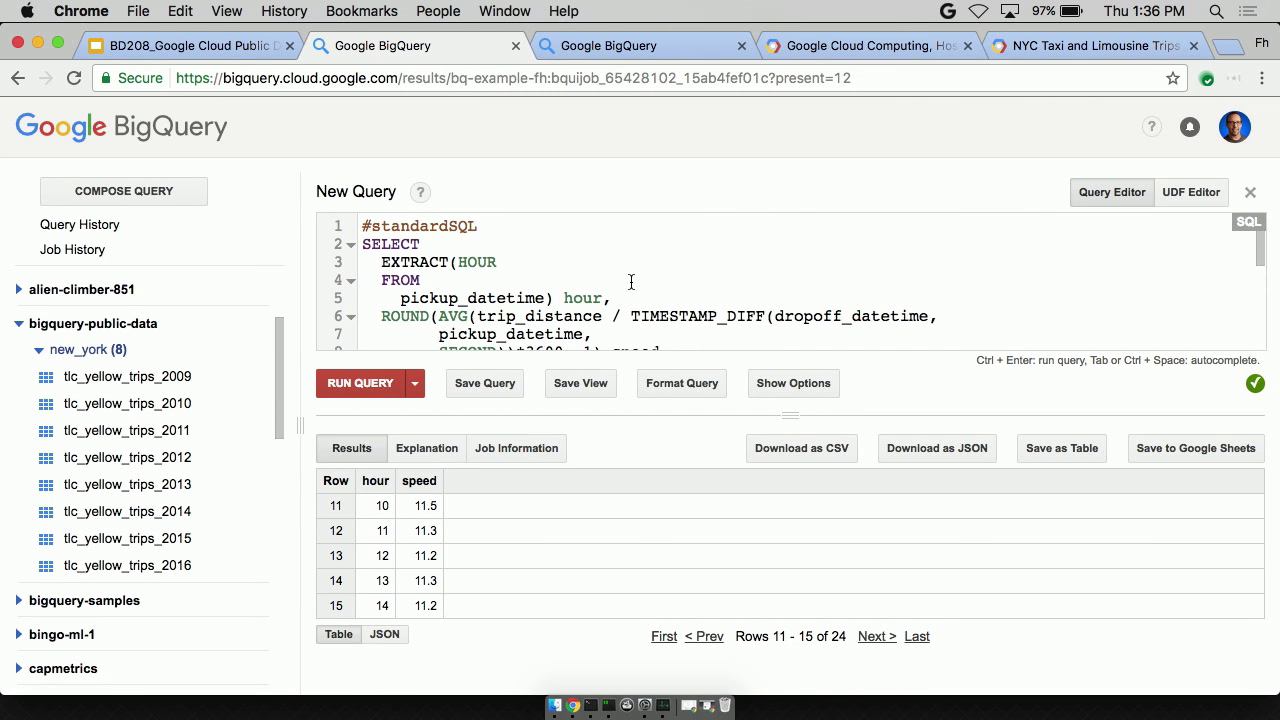
mouse_move(465, 264)
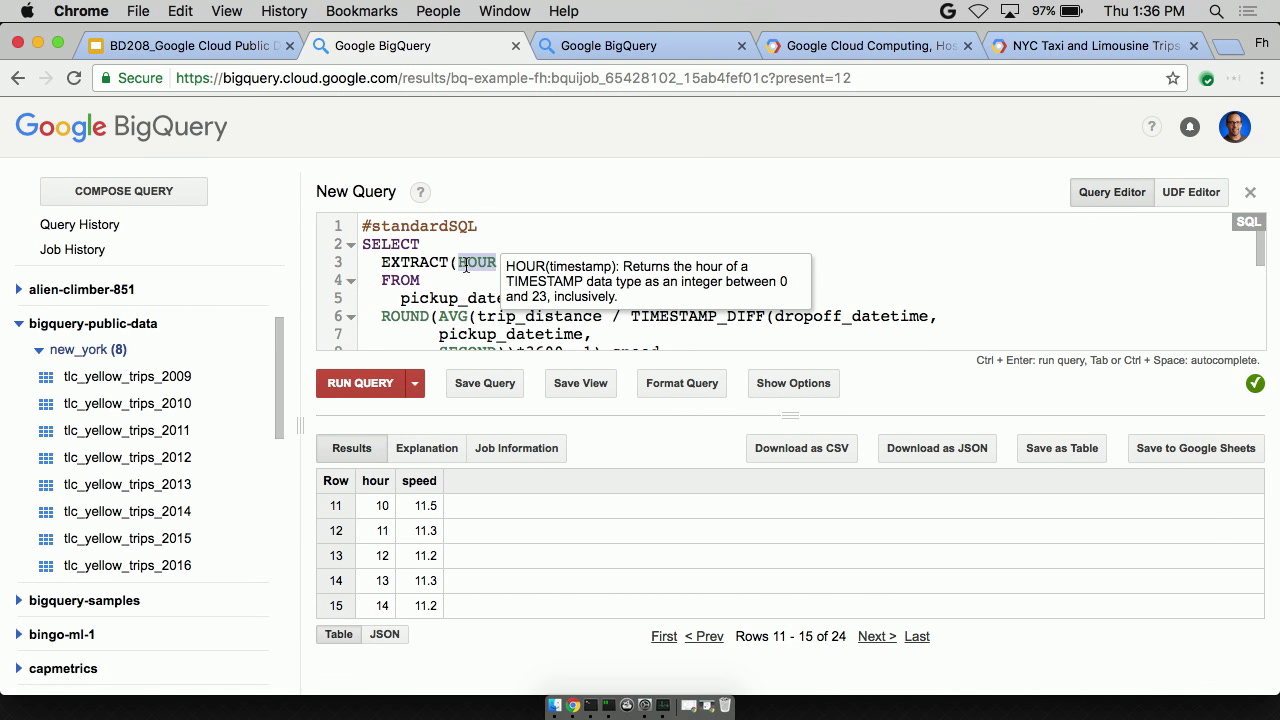
text(YEAR)
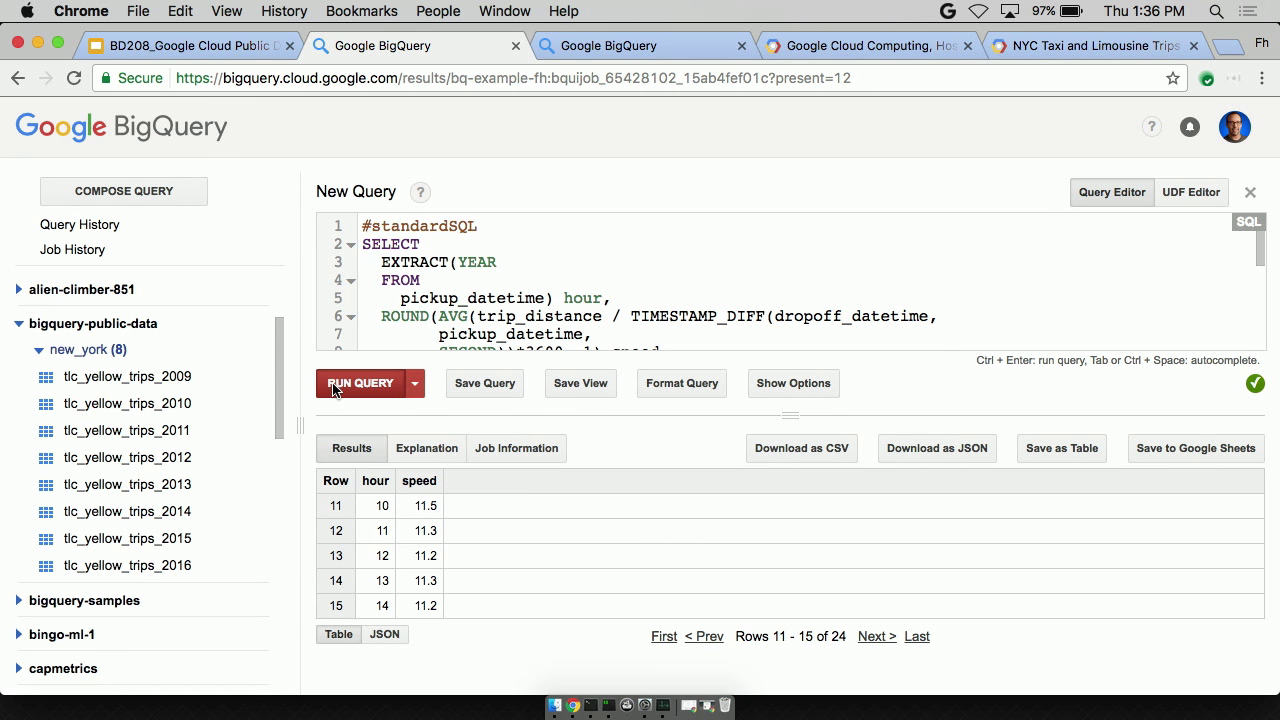
click(333, 385)
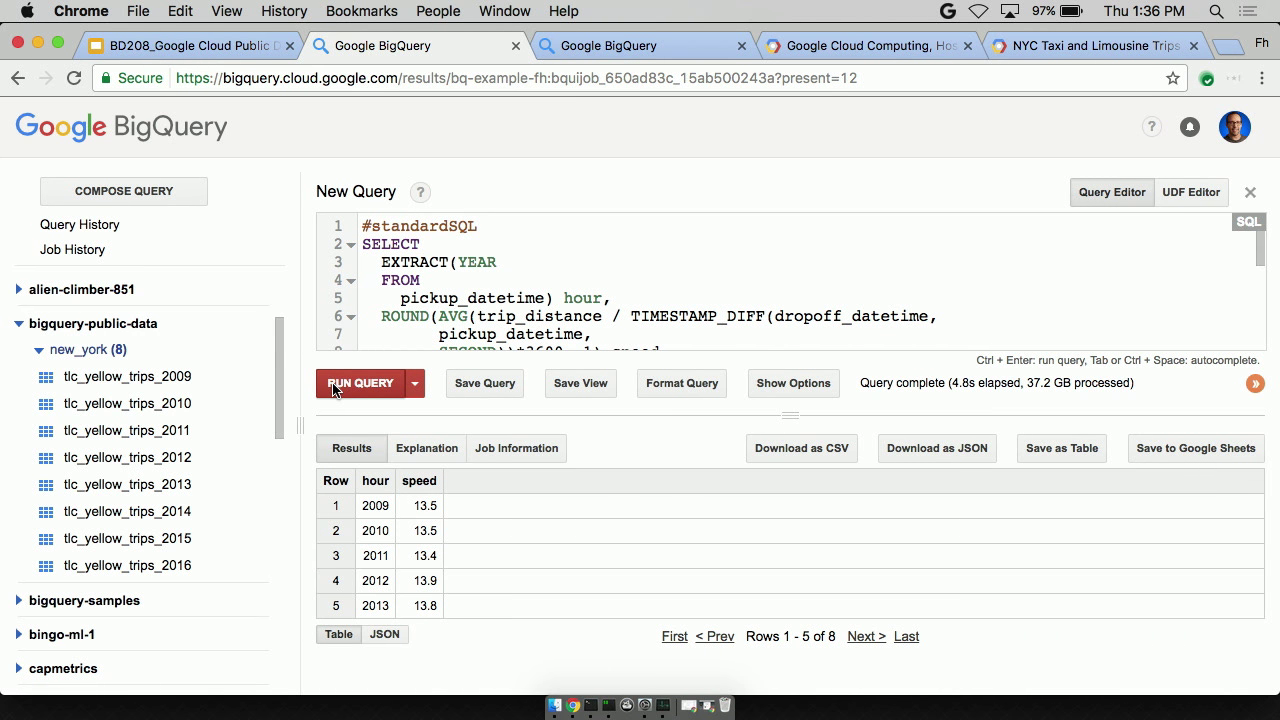
- Examine the wildcard table name in the FROM clause and the amount of data the query processed
scroll(606, 247, down, 3)
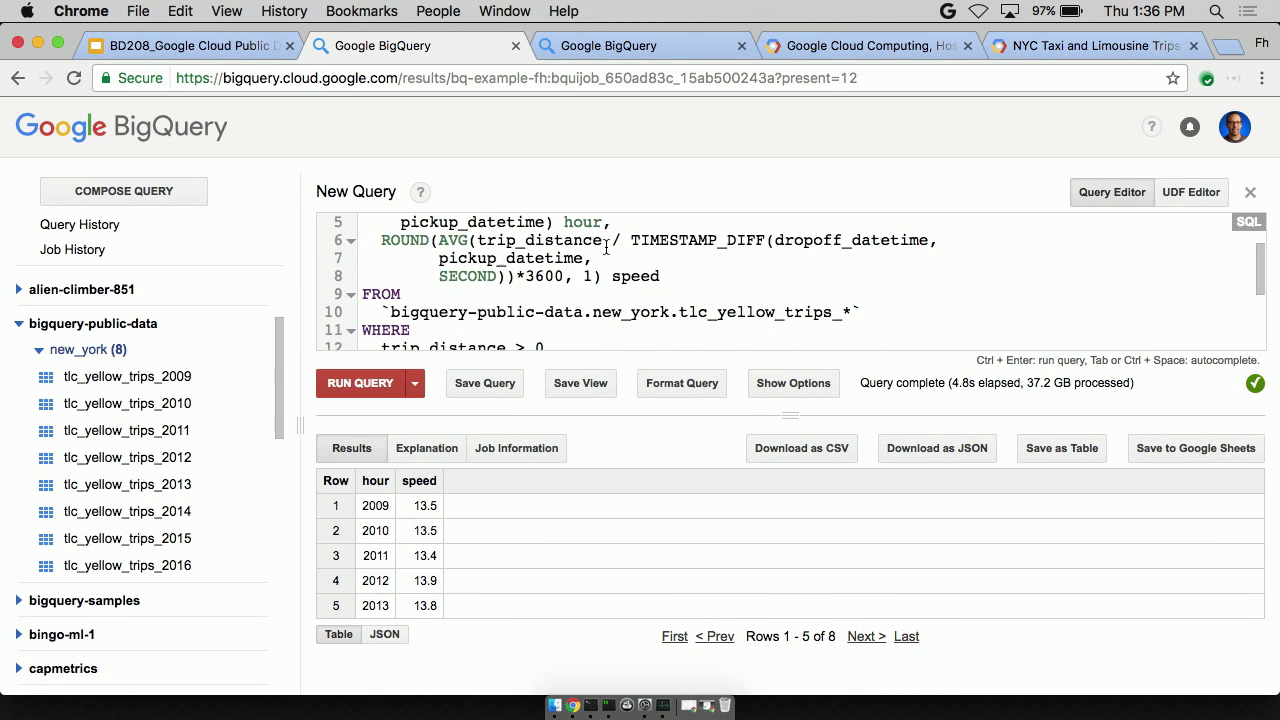
drag(843, 290, 822, 290)
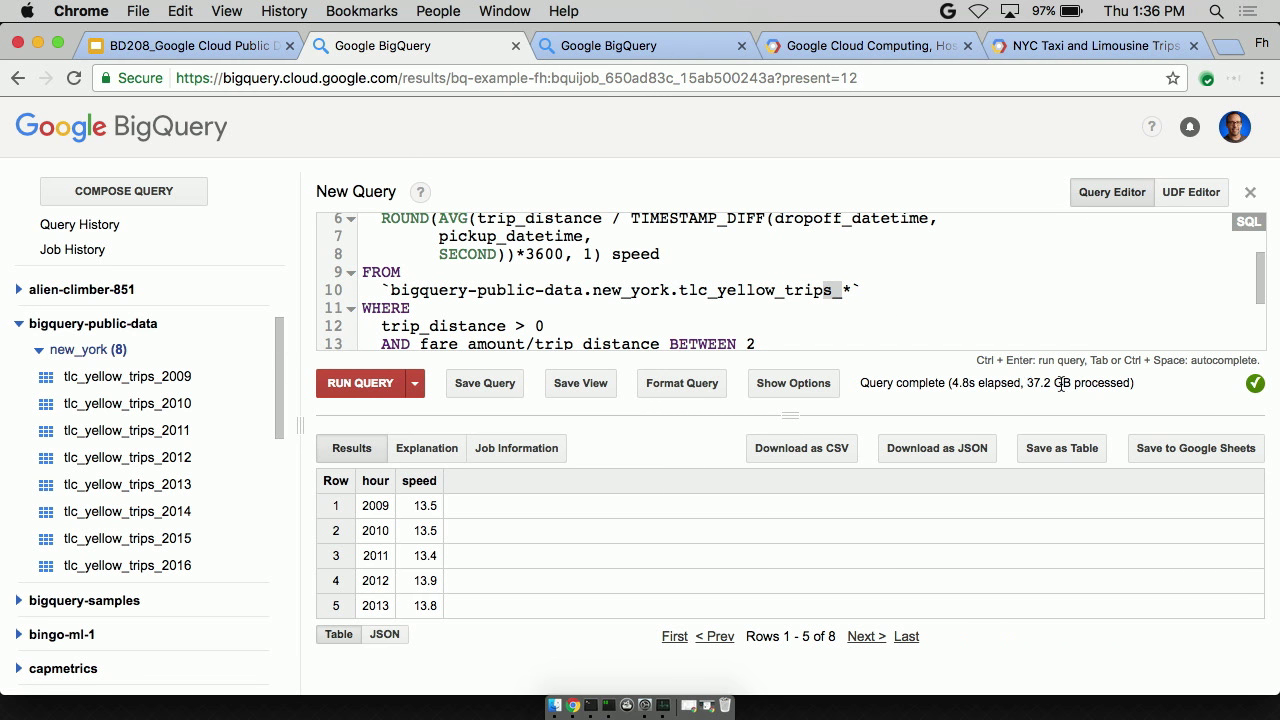
drag(1027, 384, 1106, 385)
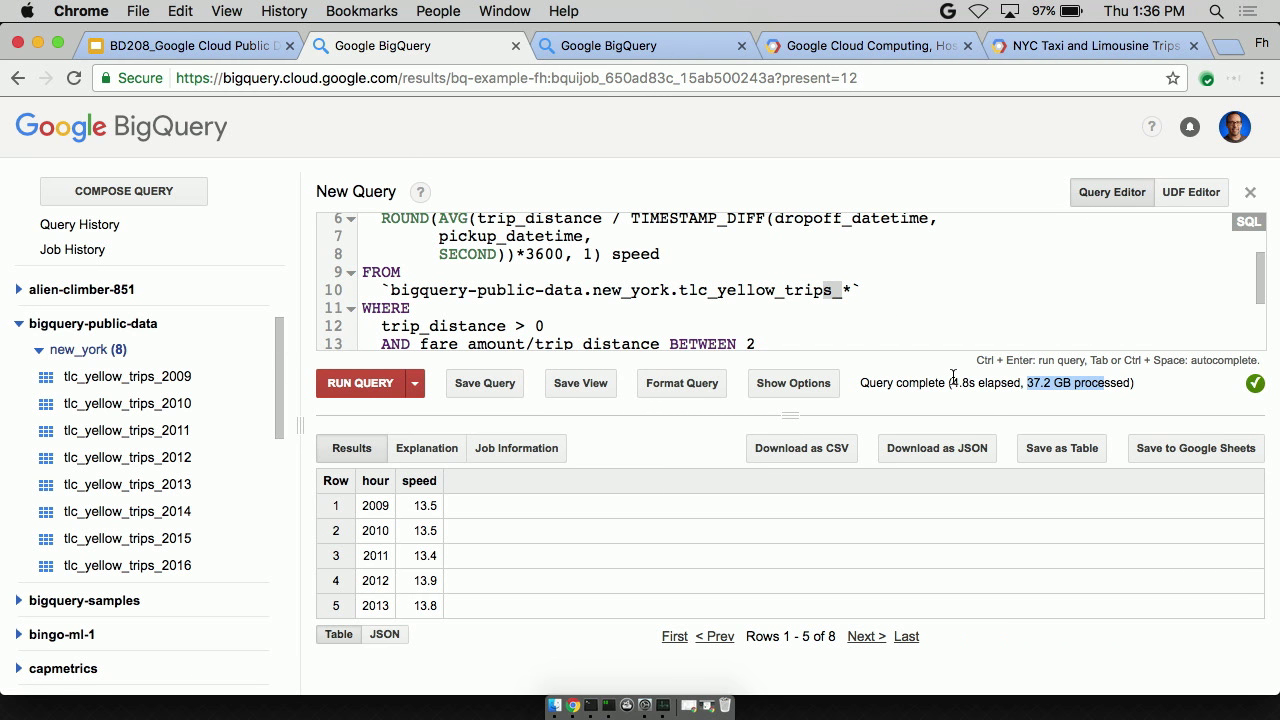
- Close the query editor and examine the average speed for each year, highlighting the 2009 and 2016 values
click(1250, 193)
drag(373, 247, 458, 422)
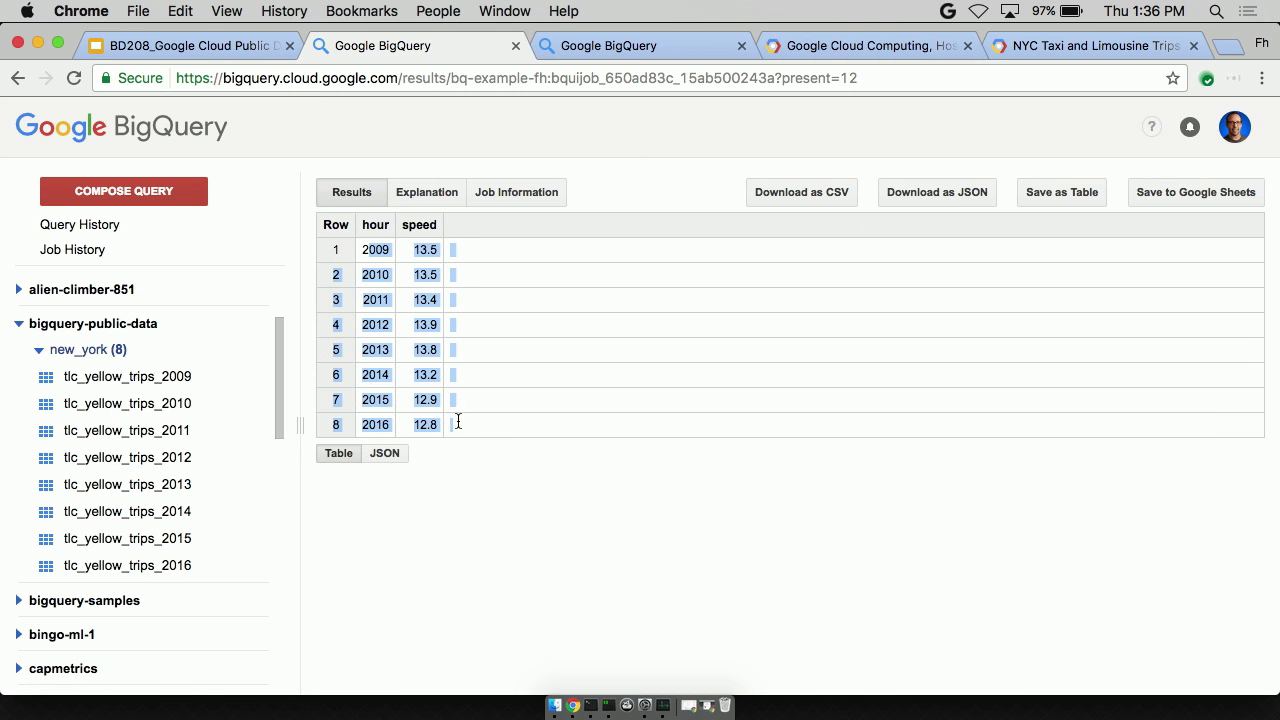
double_click(420, 249)
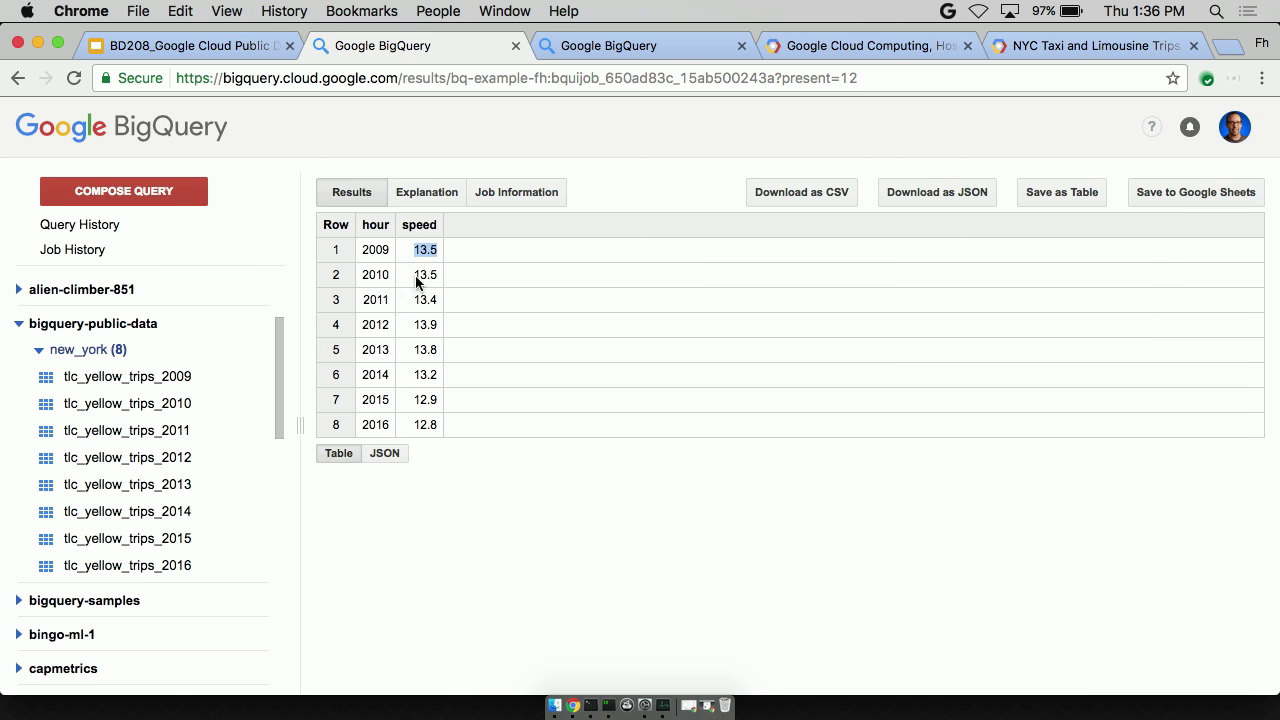
double_click(422, 425)
- Reopen the latest EXTRACT(YEAR) speed query from the query history
click(95, 228)
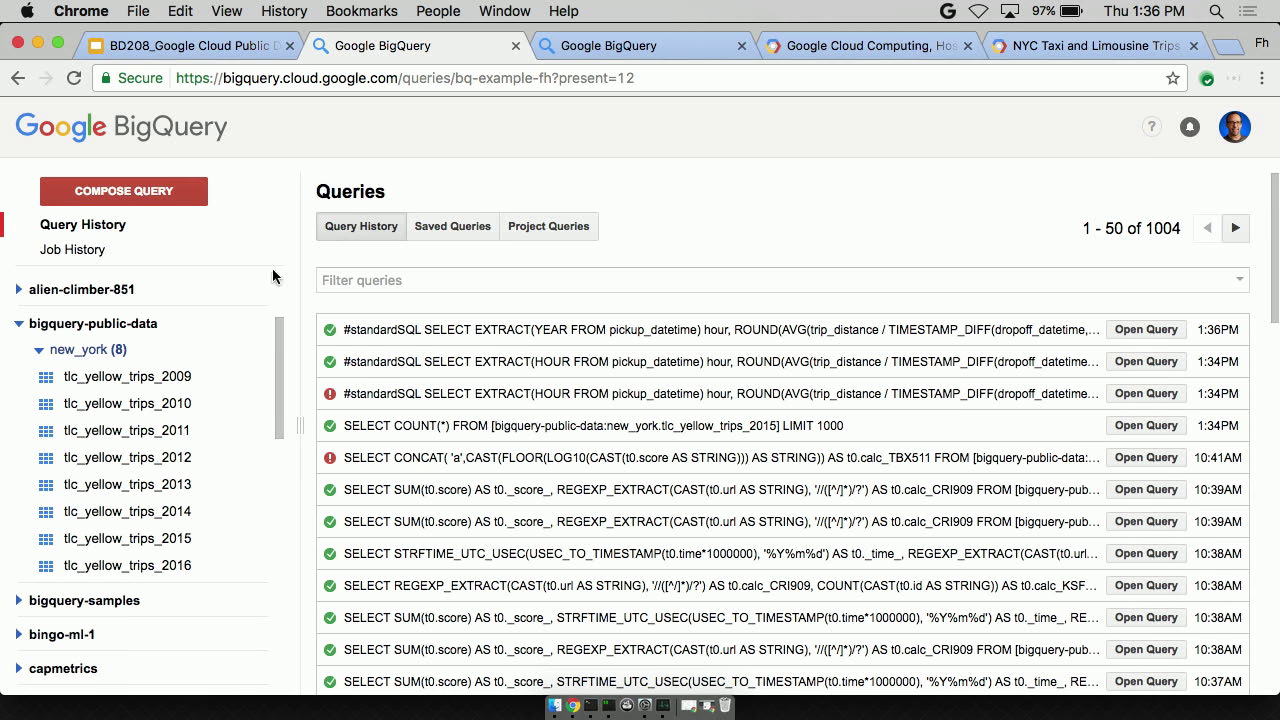
click(378, 322)
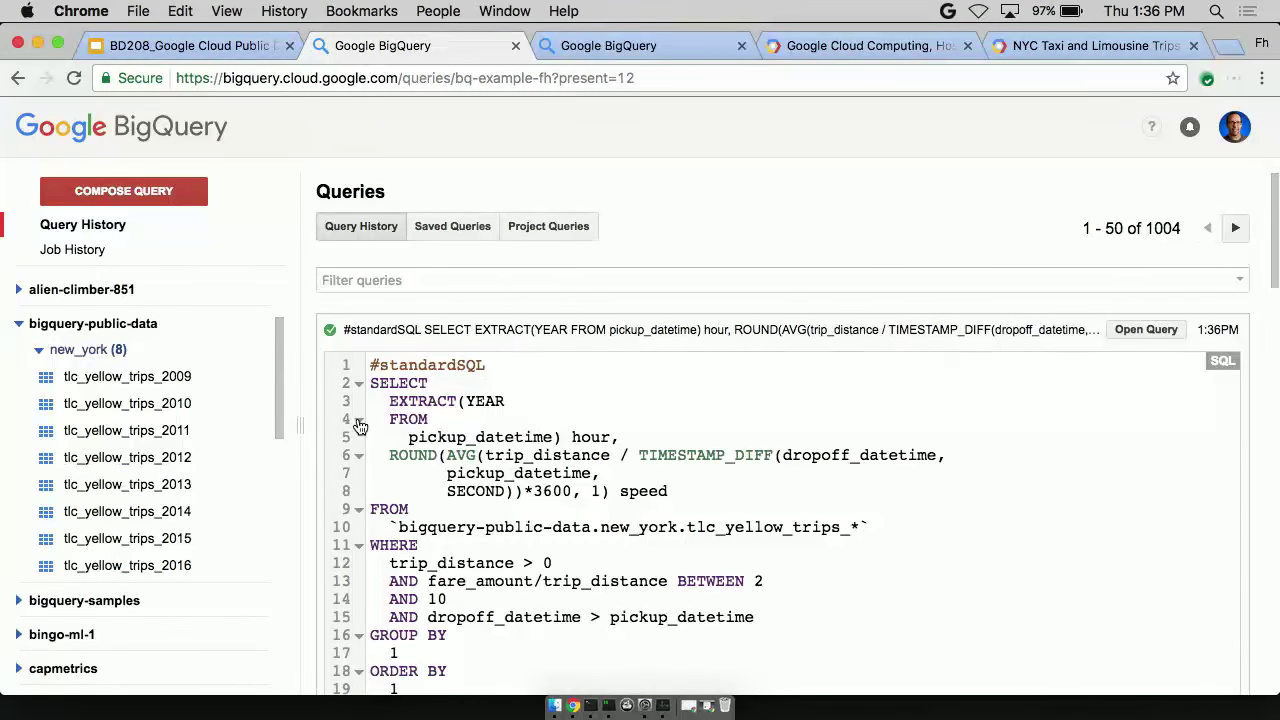
scroll(378, 322, down, 5)
click(351, 657)
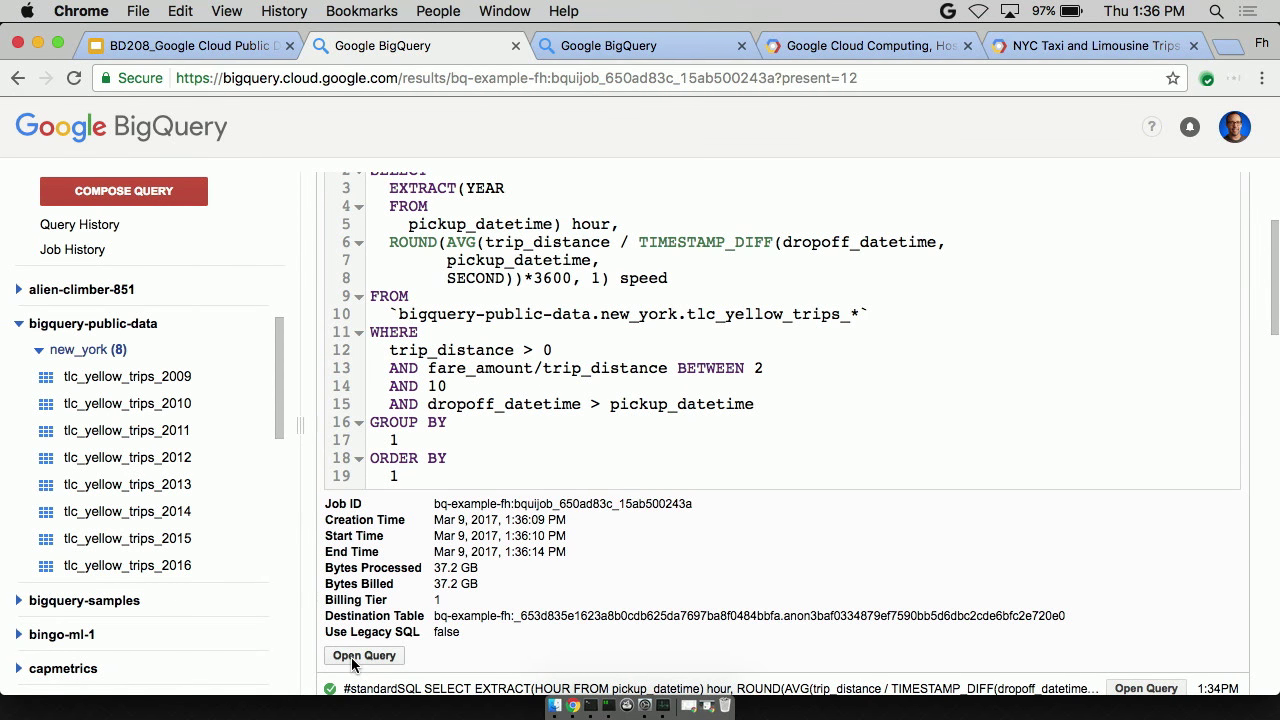
- Replace the hour and speed expressions in the SELECT clause with COUNT(*)
scroll(435, 279, up, 5)
drag(372, 262, 677, 352)
key(BackSpace)
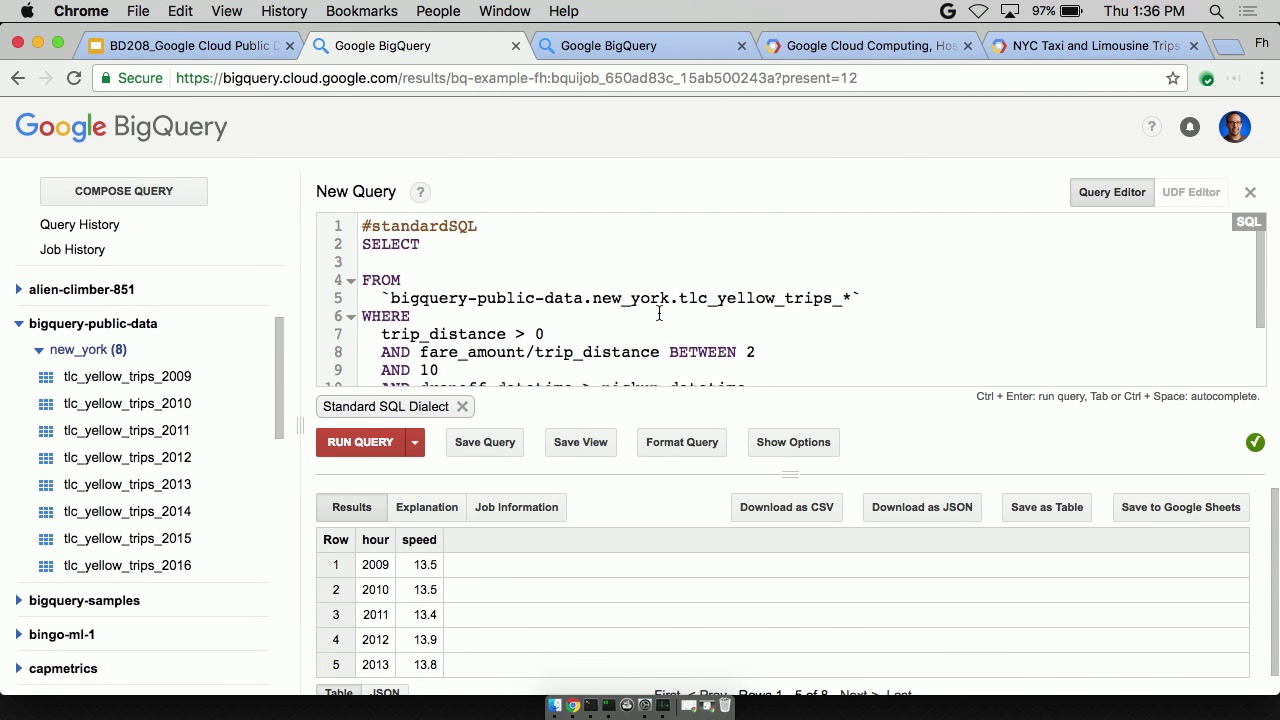
text(COUNT(*)
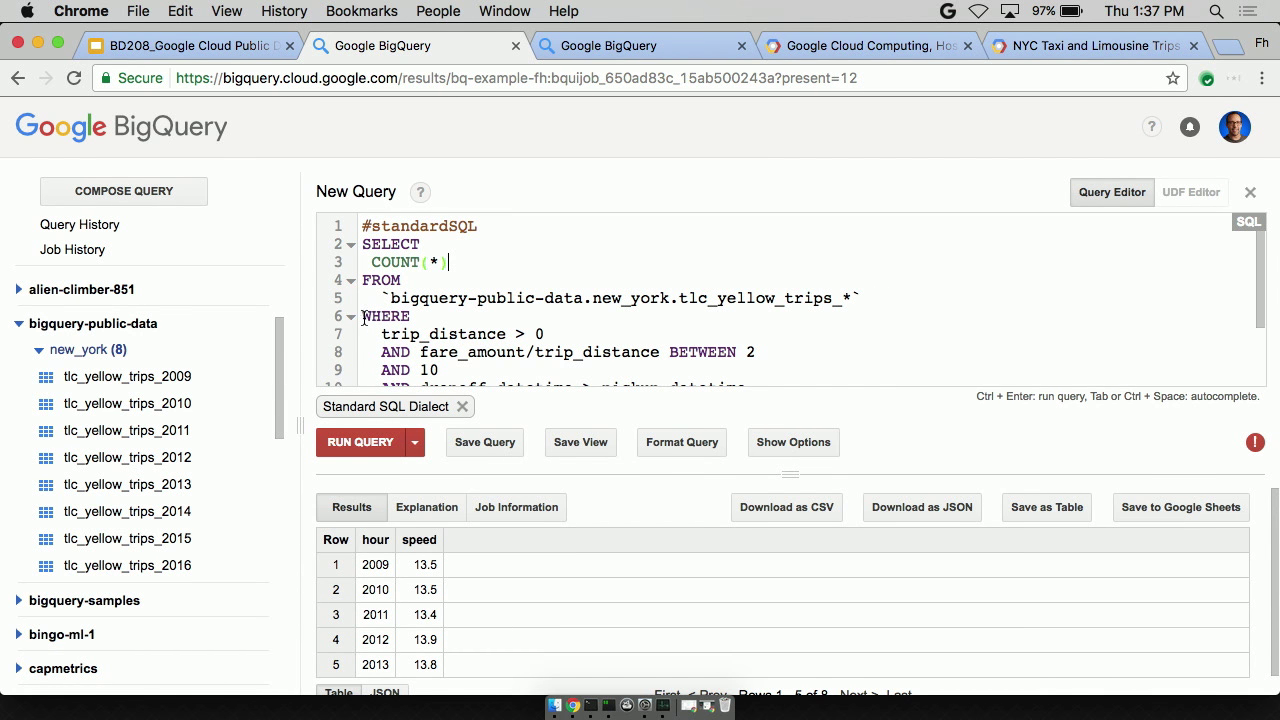
- Delete everything from the WHERE clause onward, run the query over all yellow trips tables and examine the count
drag(365, 318, 484, 597)
key(BackSpace)
key(ctrl+Return)
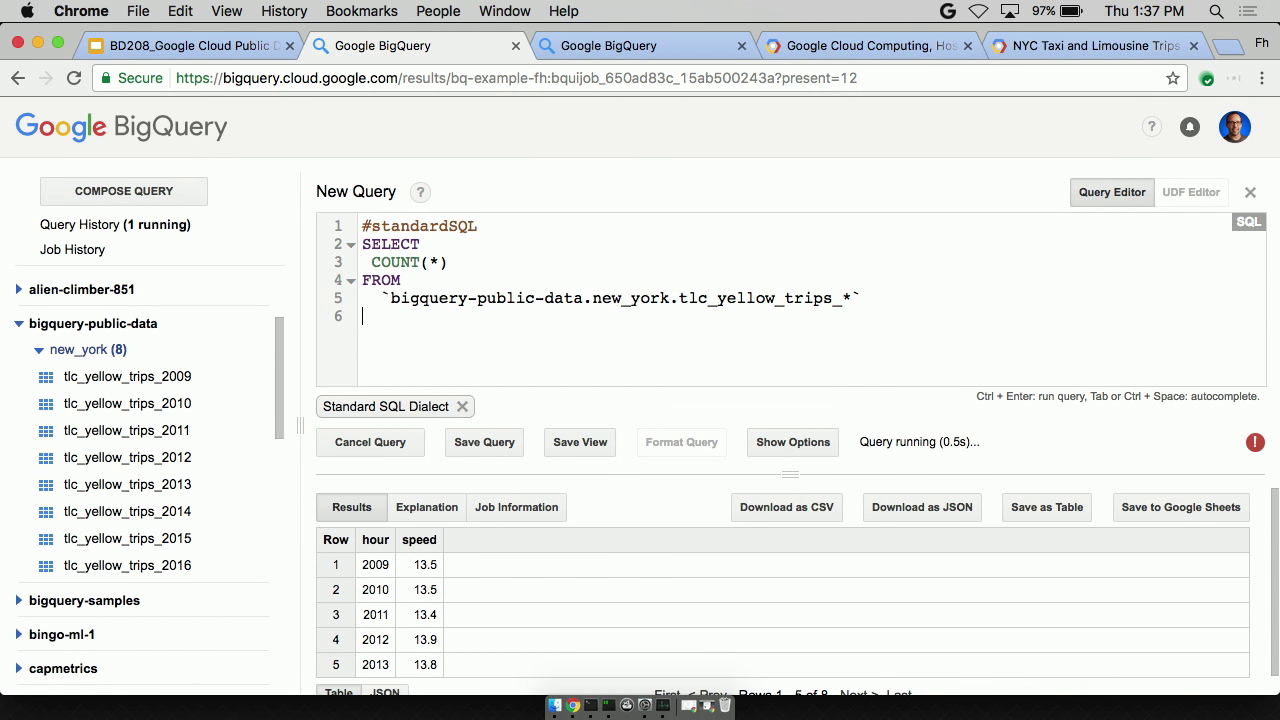
drag(833, 298, 855, 297)
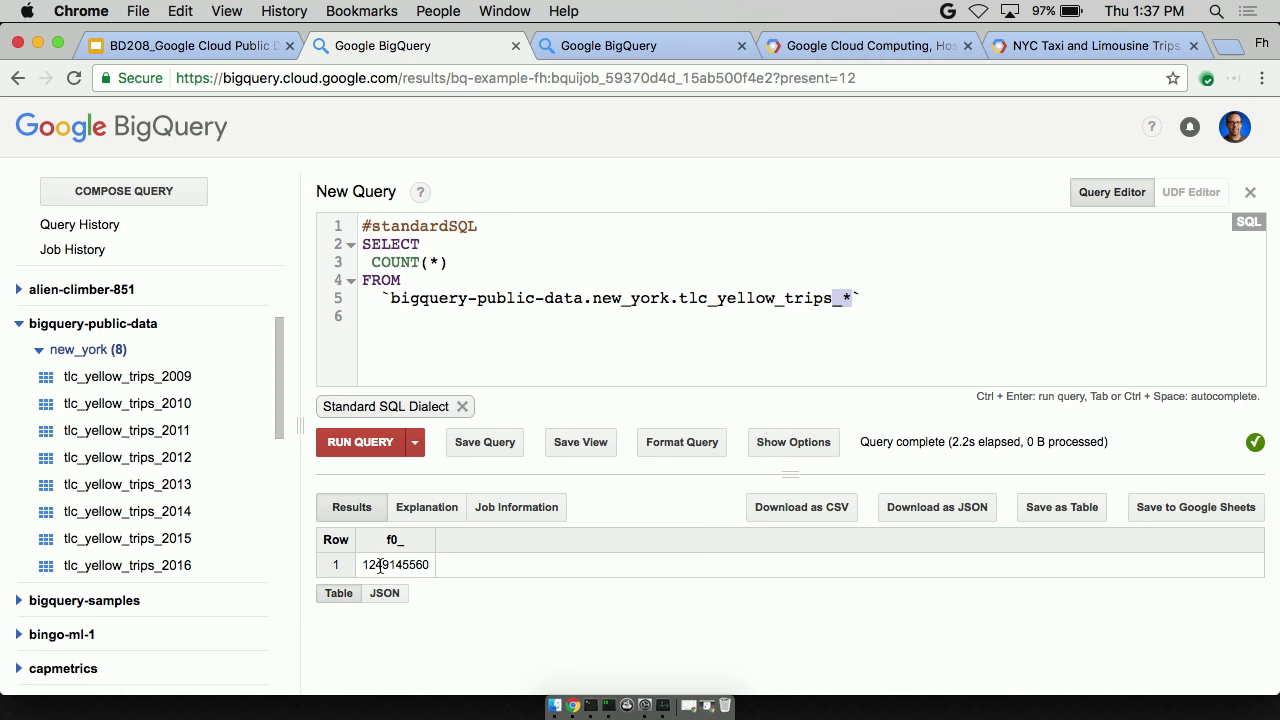
drag(371, 565, 415, 566)
- Switch to the public datasets documentation and open the NYC Citi Bike Trips page
click(1059, 54)
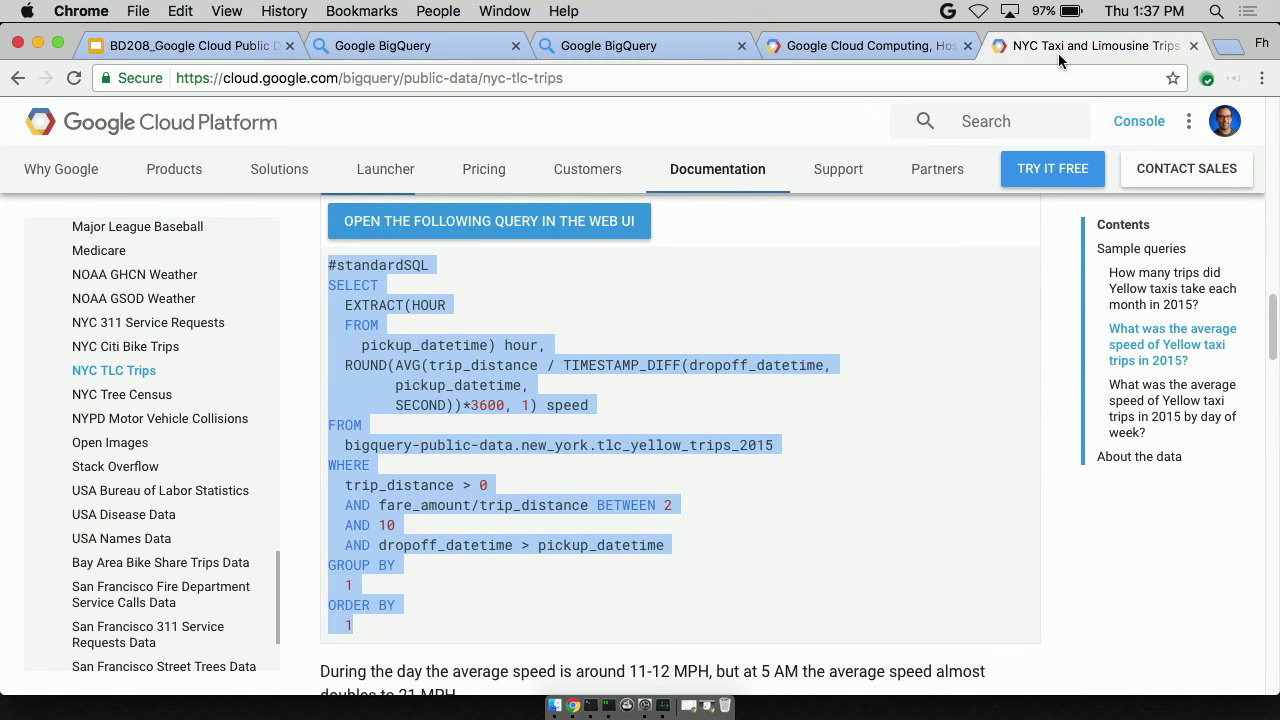
right_click(412, 338)
click(222, 341)
click(168, 348)
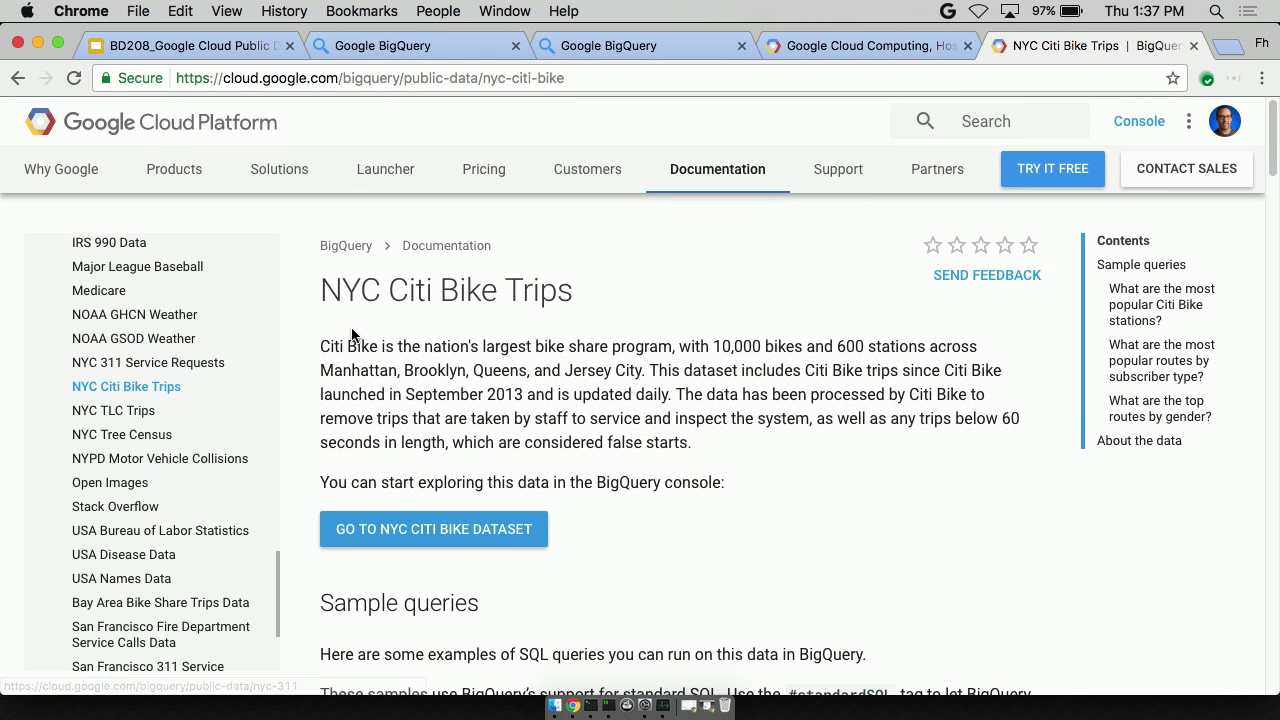
- Return to BigQuery, filter the datasets by "bike" and open the citibike_trips table in the public new_york dataset
click(430, 50)
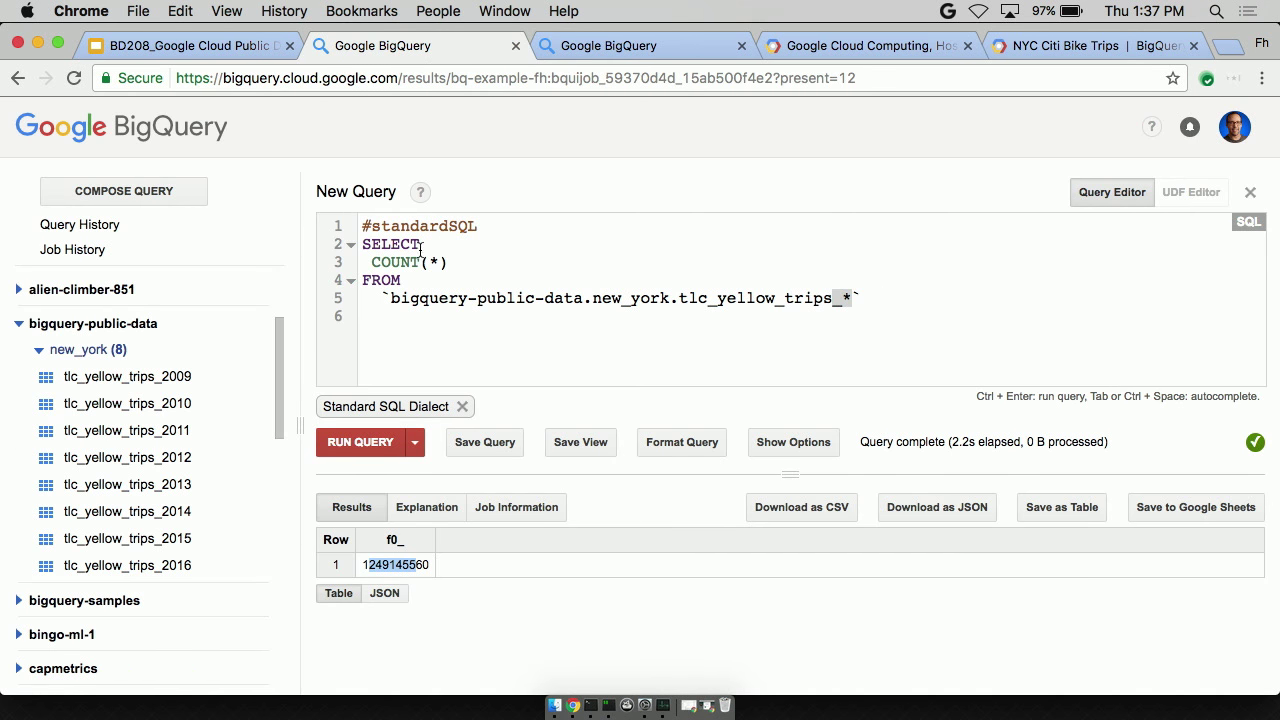
scroll(106, 486, down, 2)
scroll(106, 490, up, 3)
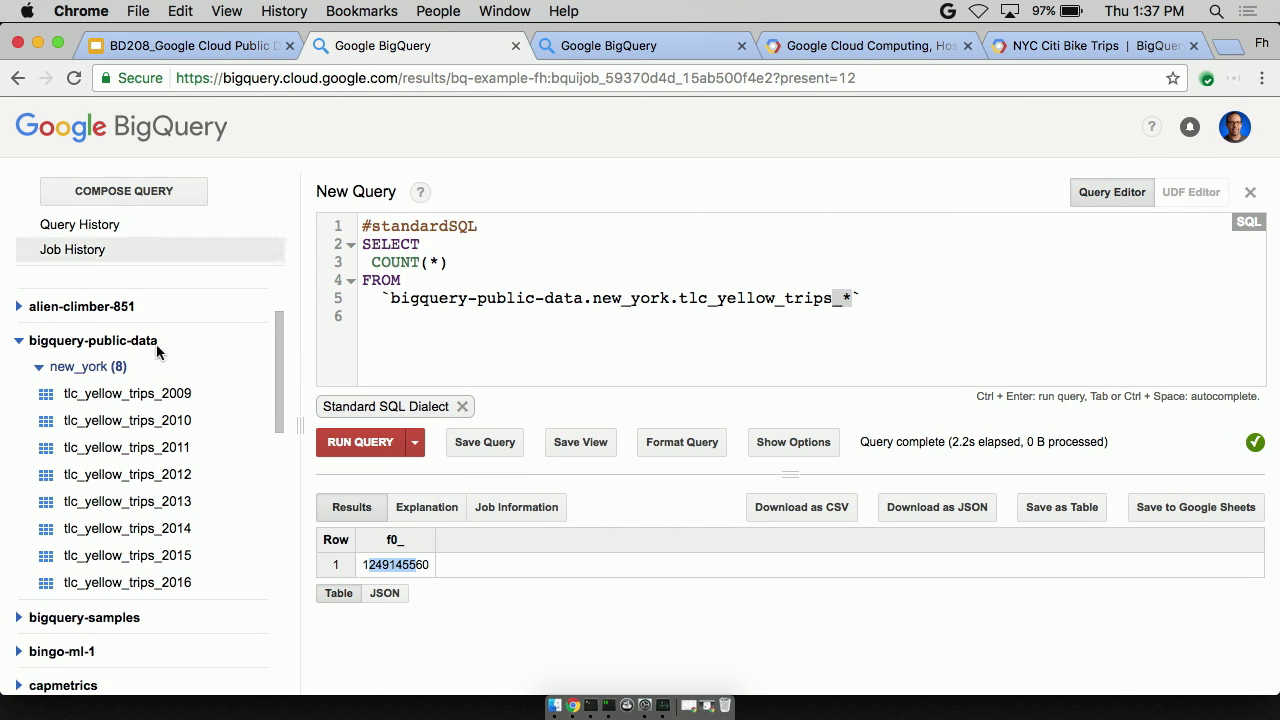
double_click(106, 287)
text(bie)
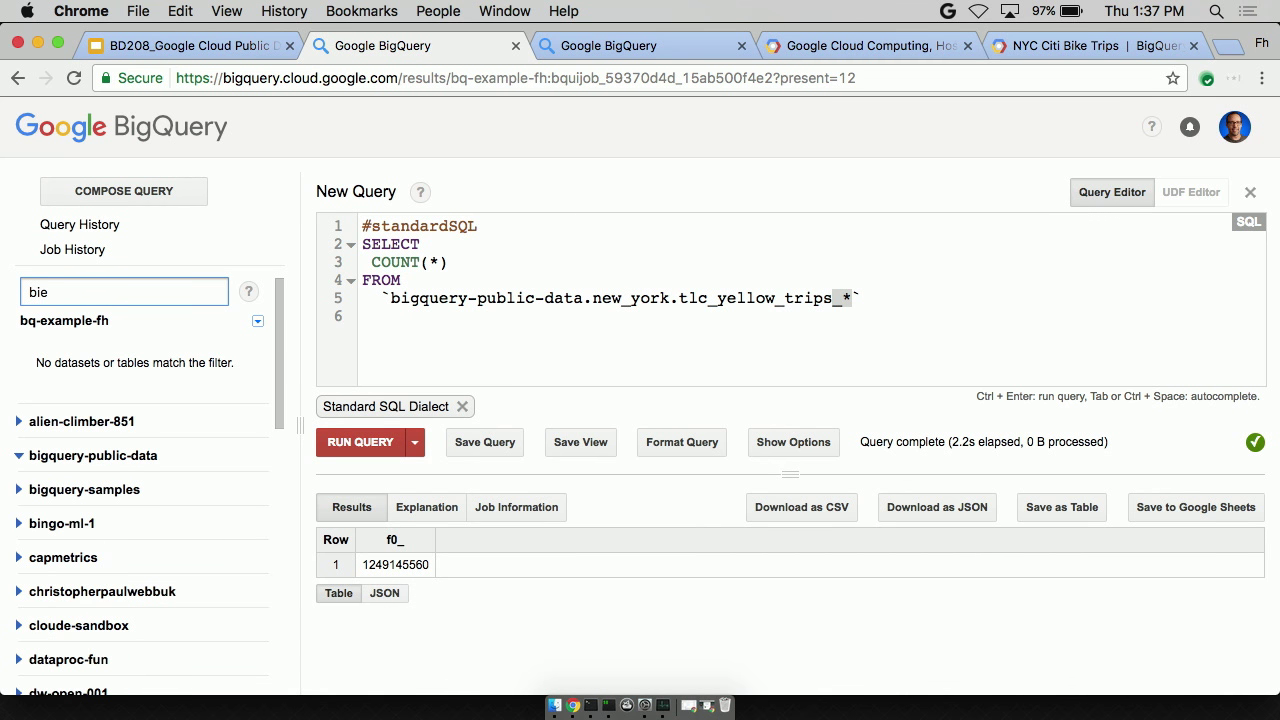
key(BackSpace)
text(ke)
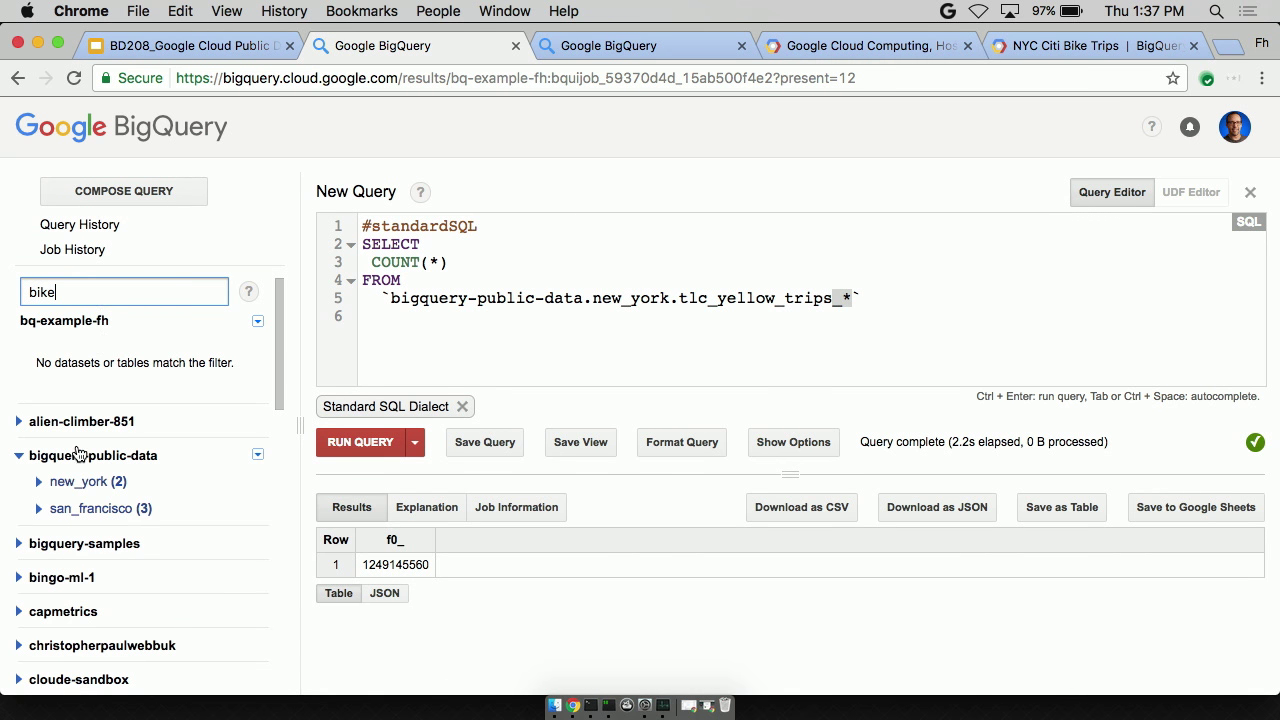
click(95, 482)
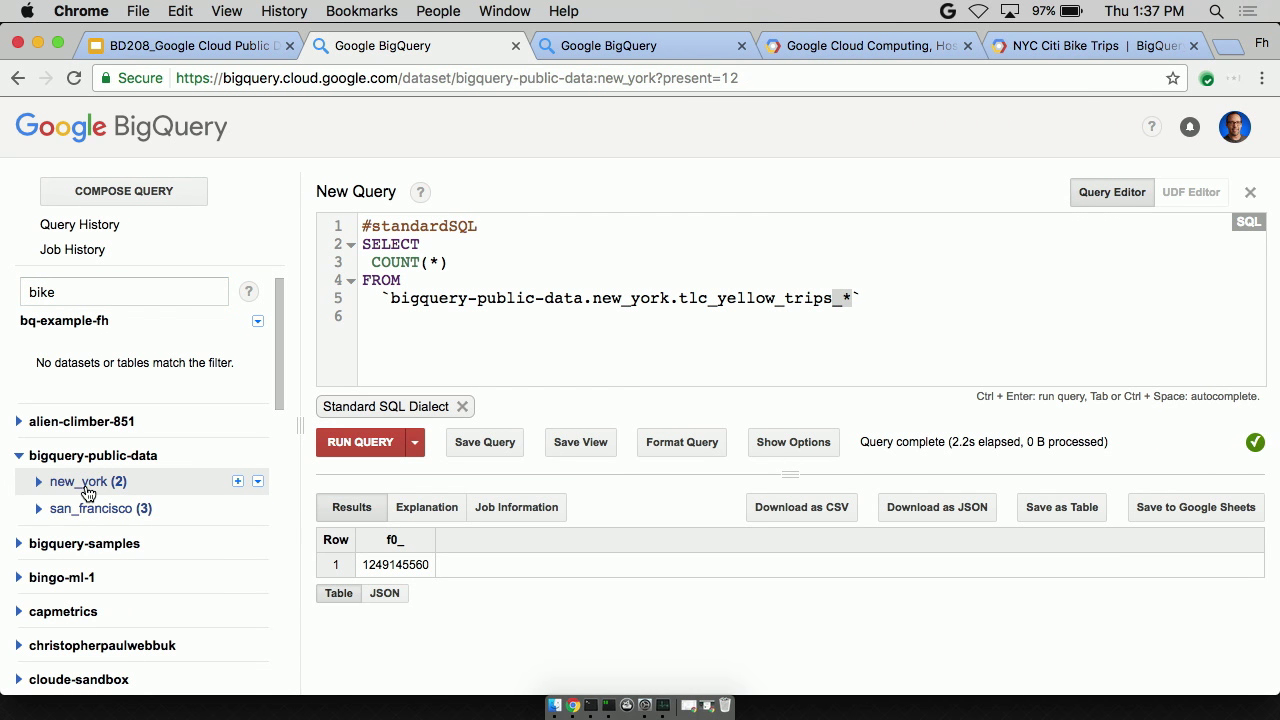
click(130, 533)
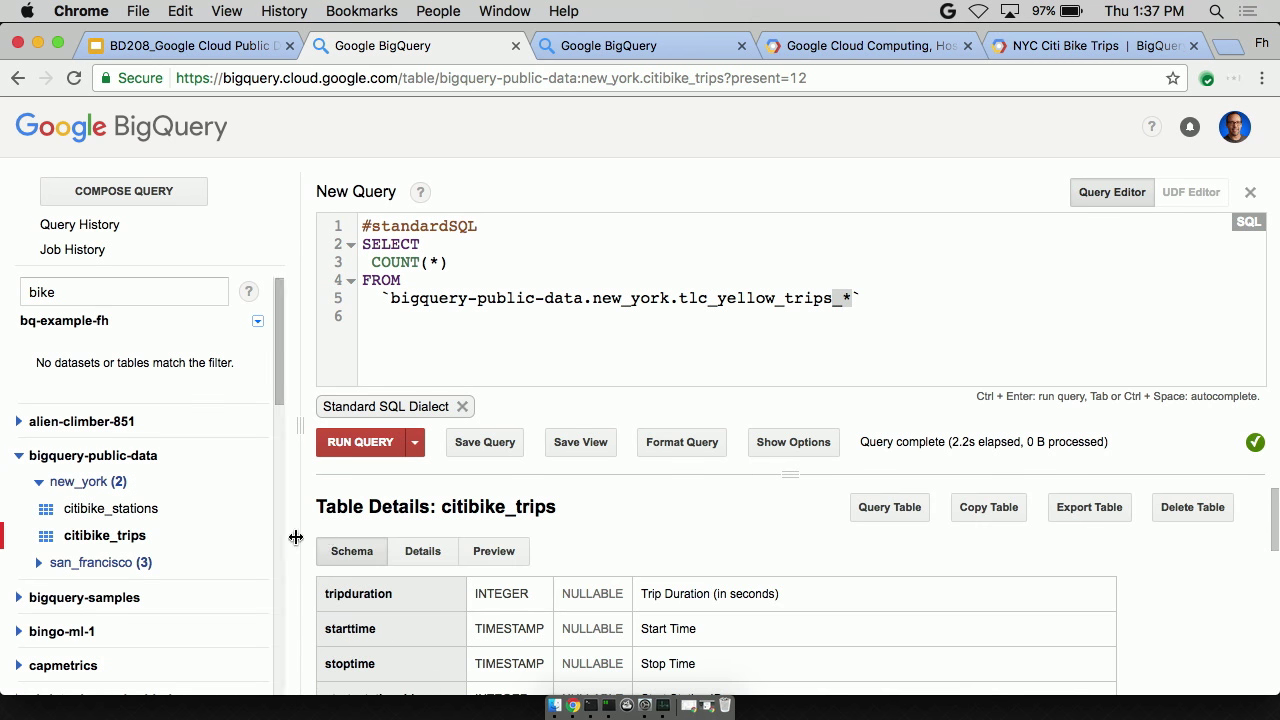
- Examine the details of the citibike_trips table, highlighting its number of rows
scroll(420, 530, down, 1)
click(425, 500)
scroll(462, 569, down, 3)
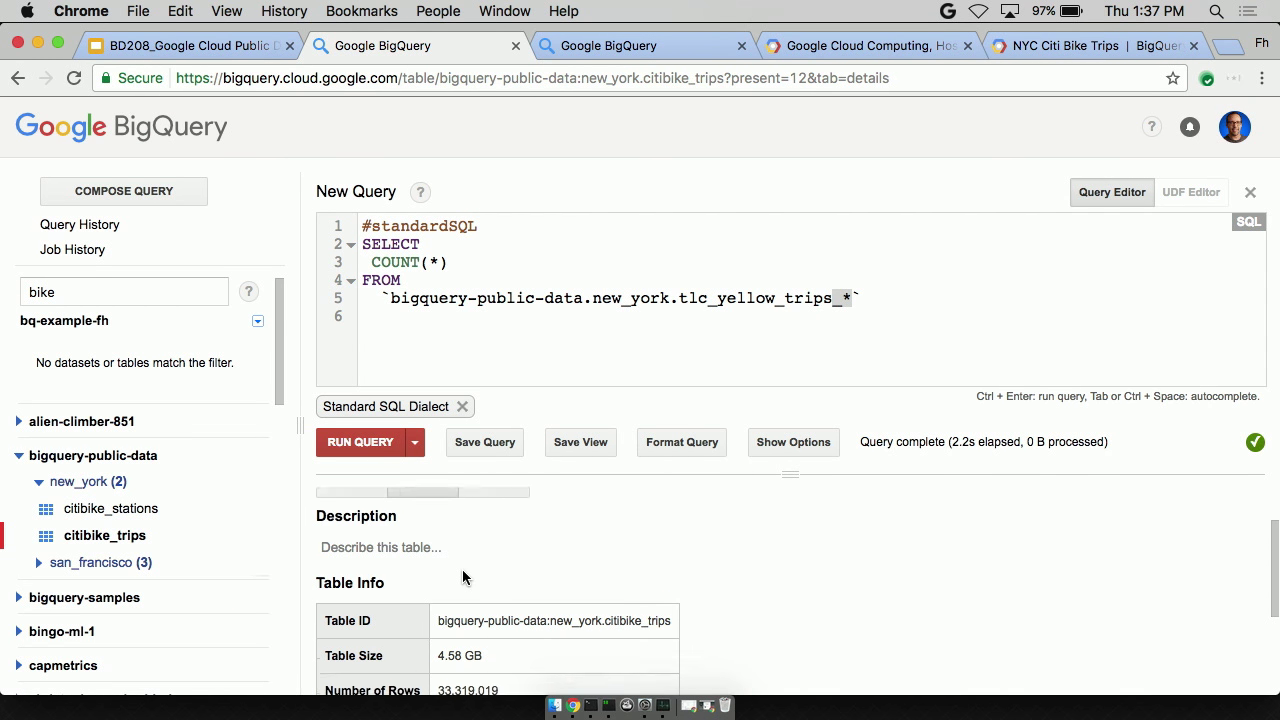
drag(438, 620, 514, 620)
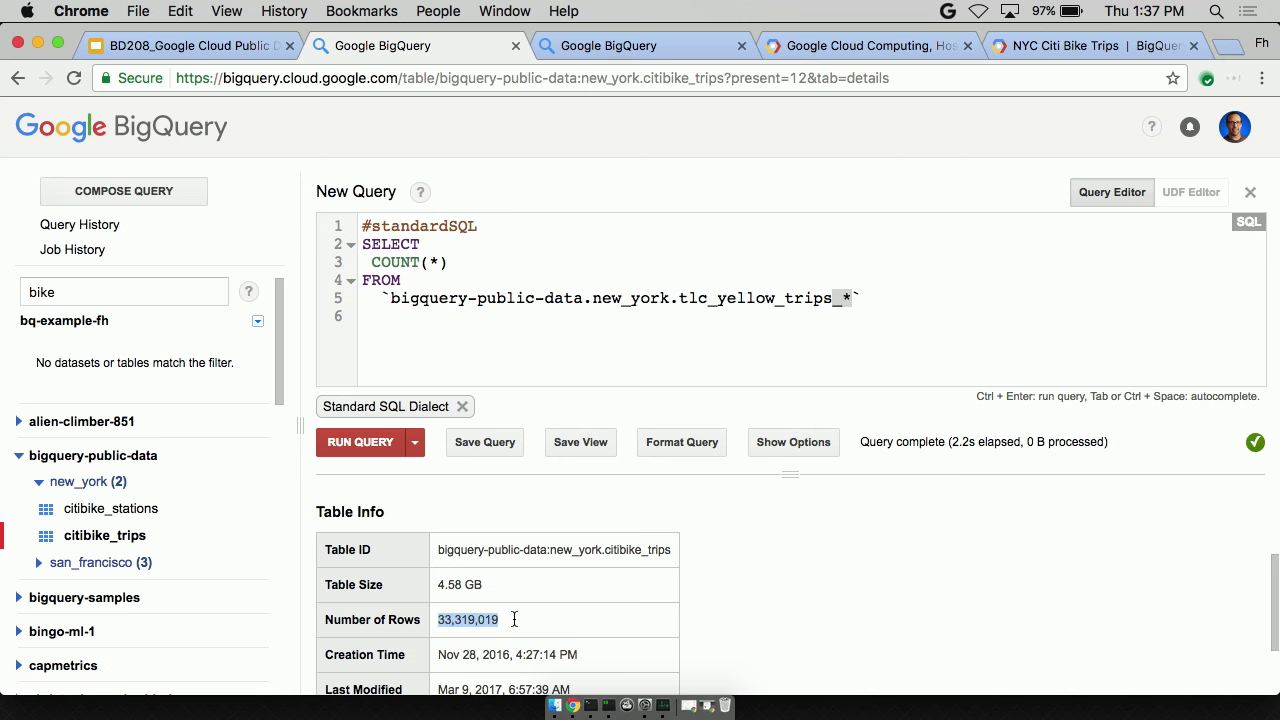
scroll(496, 655, down, 1)
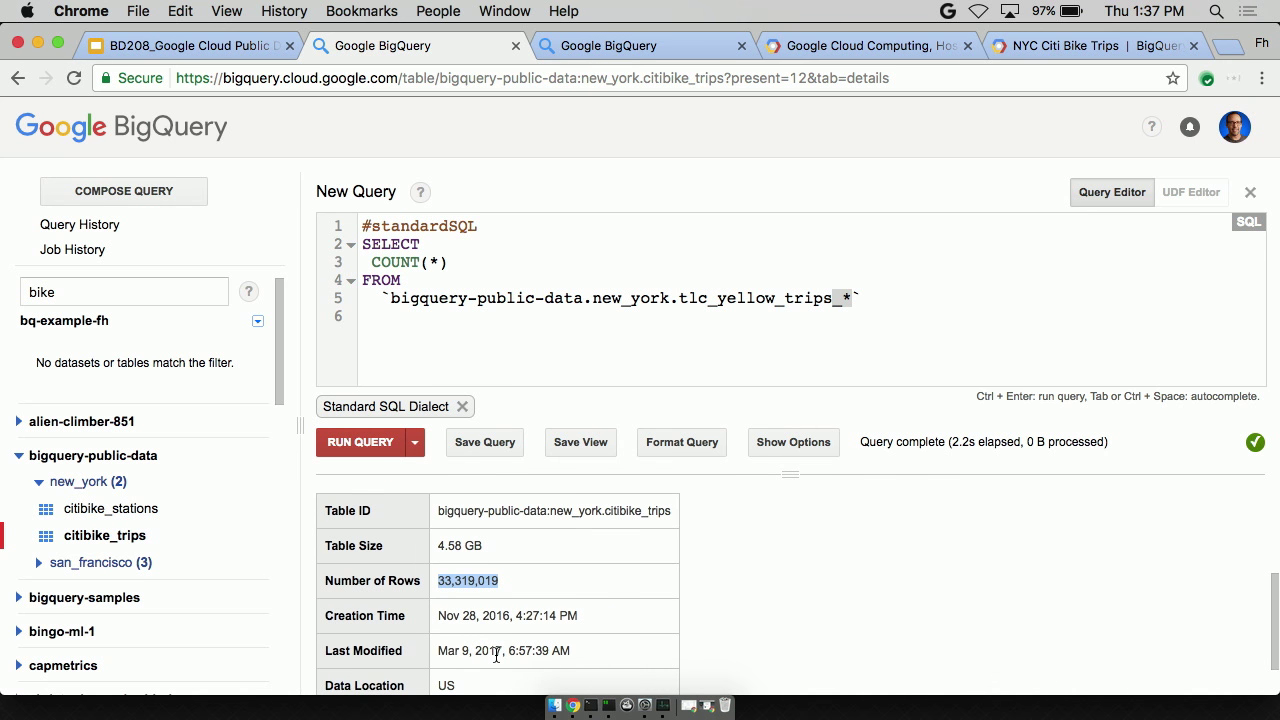
scroll(520, 630, up, 4)
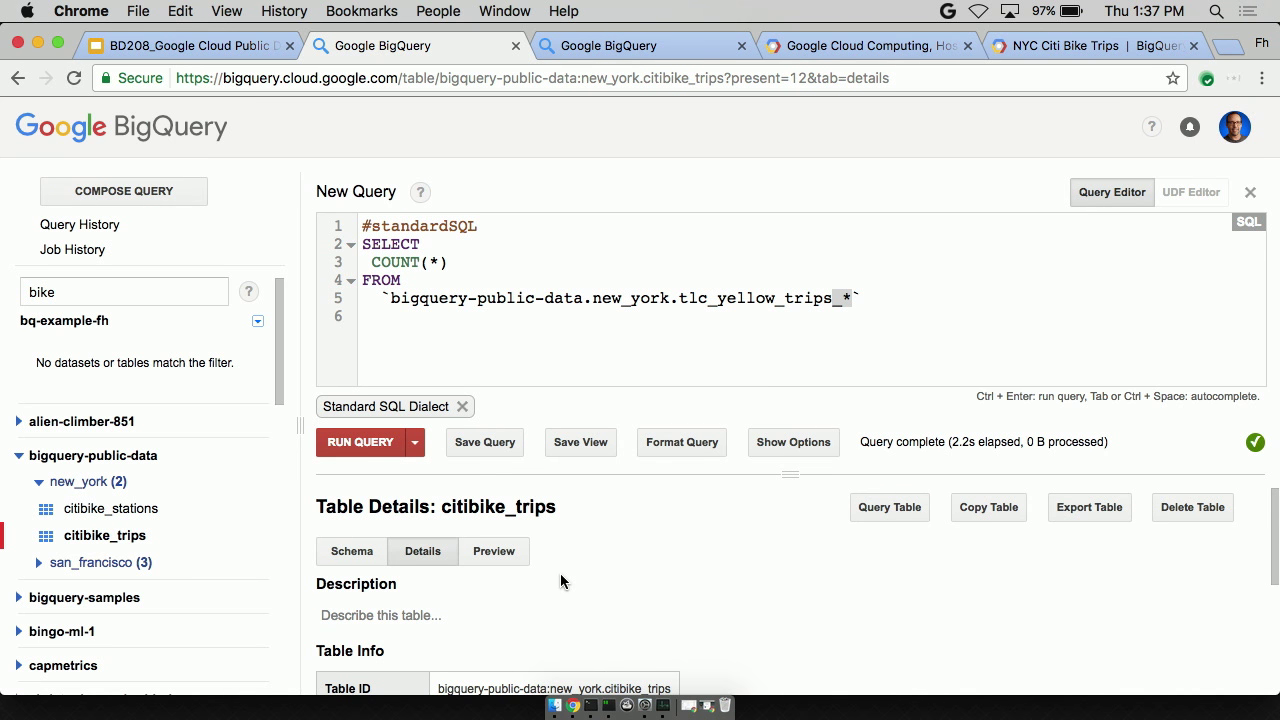
- Start a new query on citibike_trips with FROM on its own line, and preview the table's rows
click(860, 514)
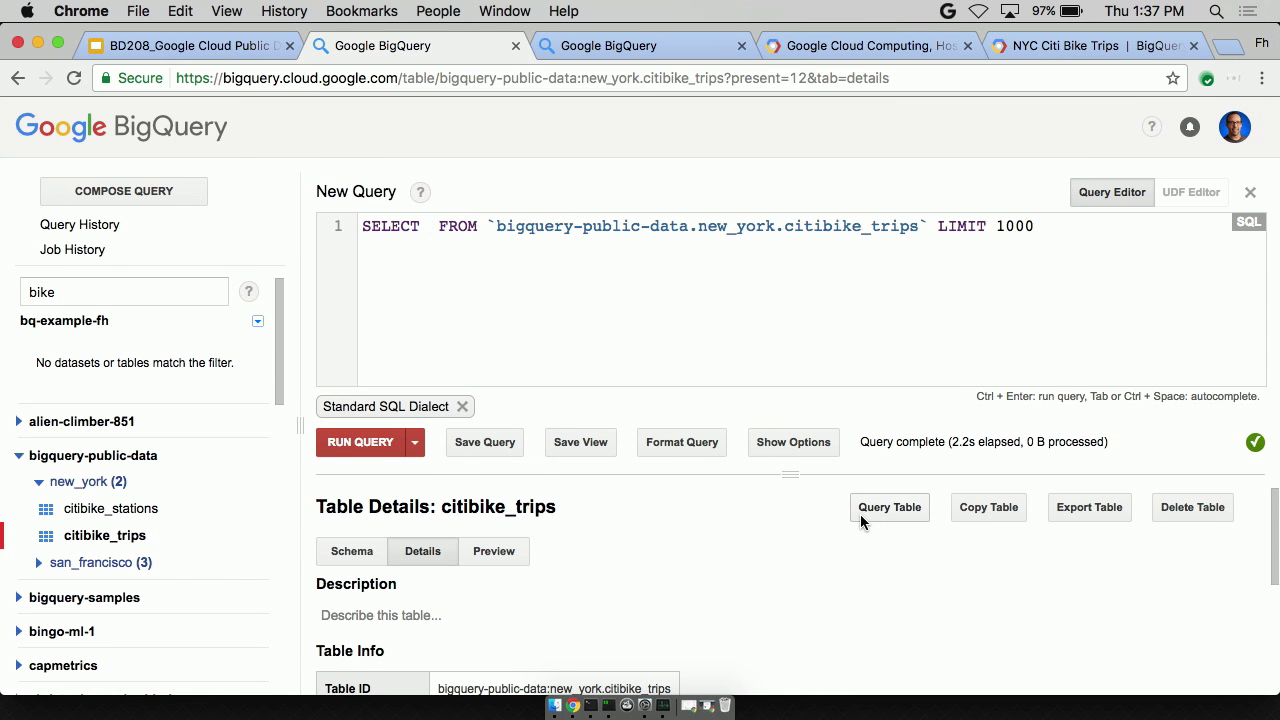
key(Return)
scroll(788, 633, down, 5)
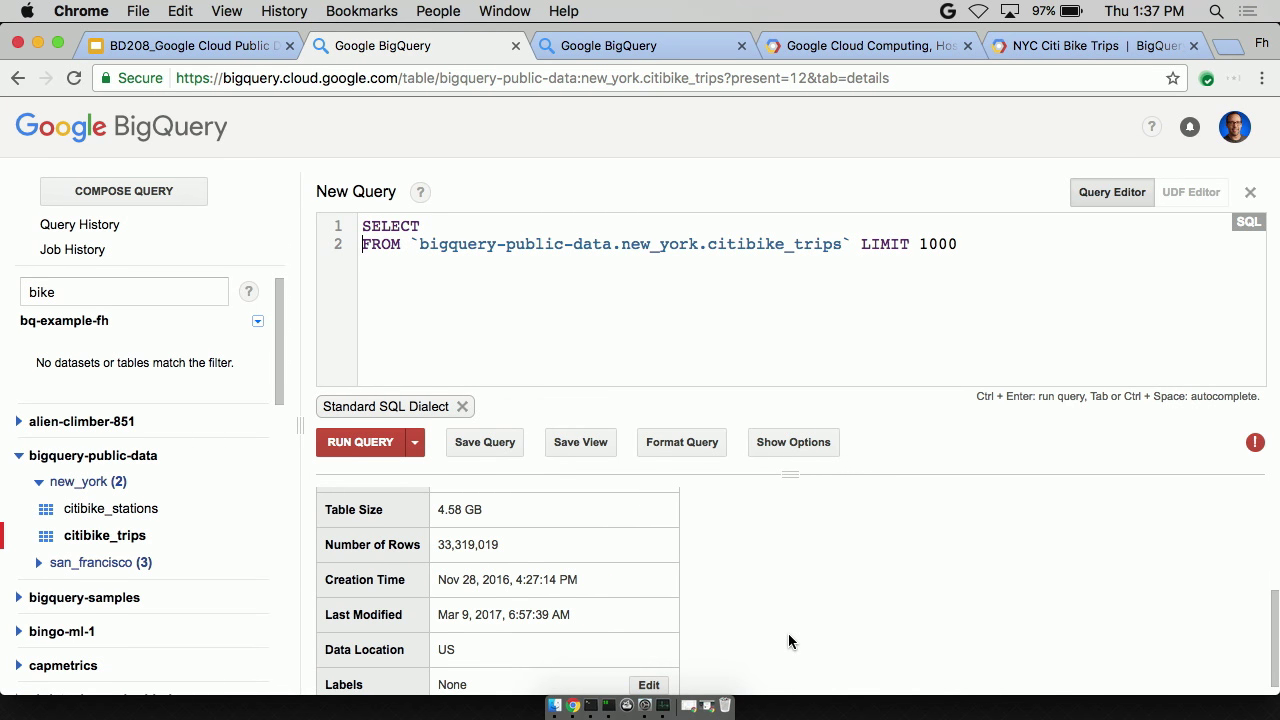
scroll(788, 633, up, 5)
click(482, 557)
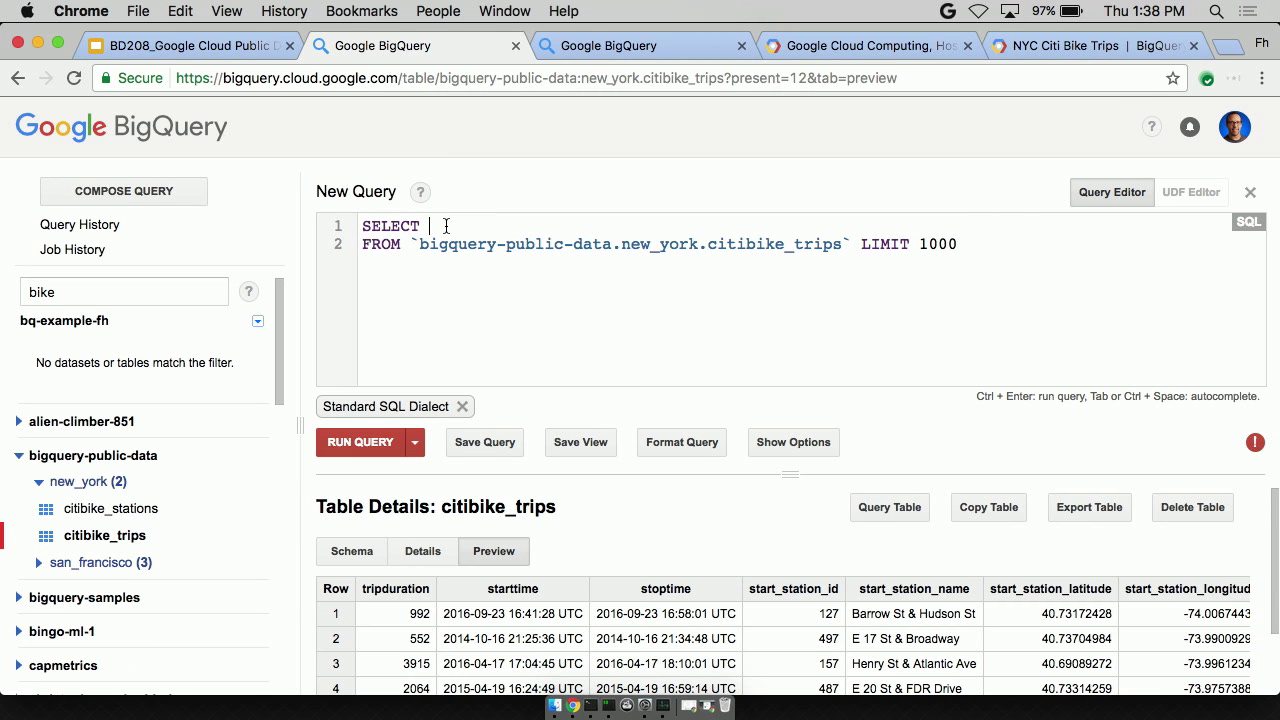
- Select AVG(tripduration) and YEAR(starttime) in the citibike_trips query
text(AVG(tripdur)
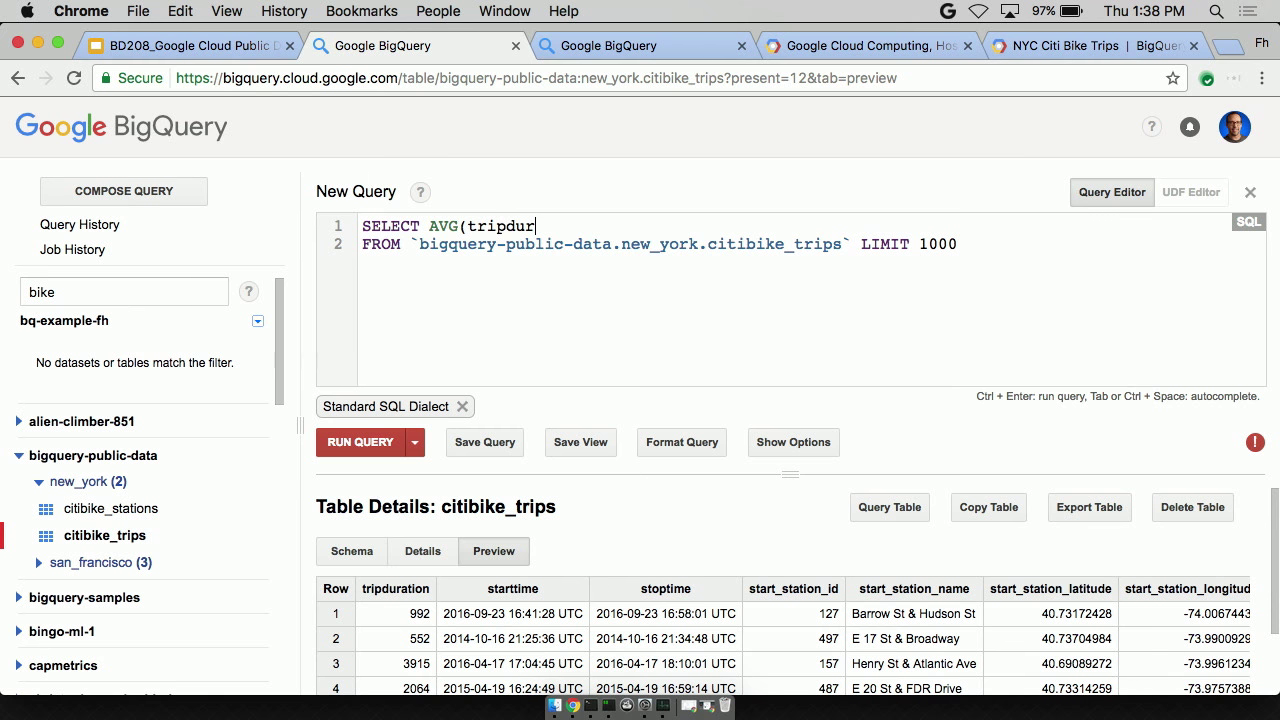
text(ation0 U)
key(BackSpace)
text(),  YEAR)
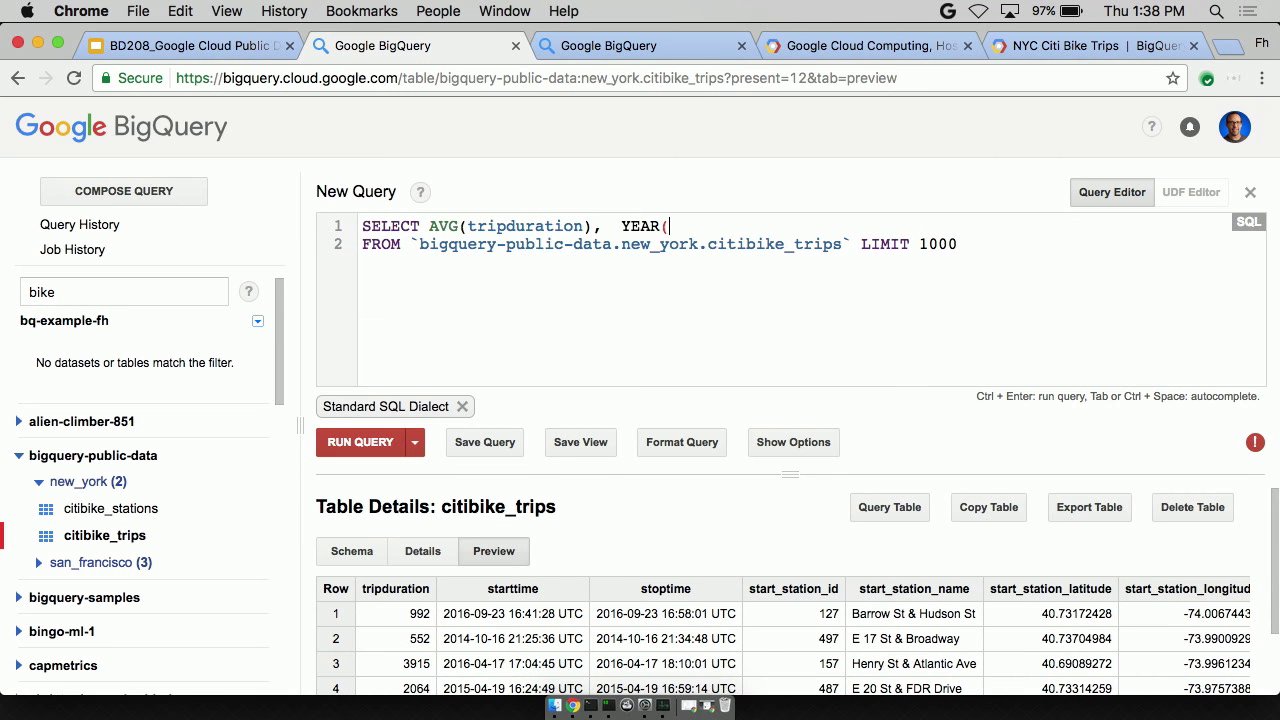
text((start)
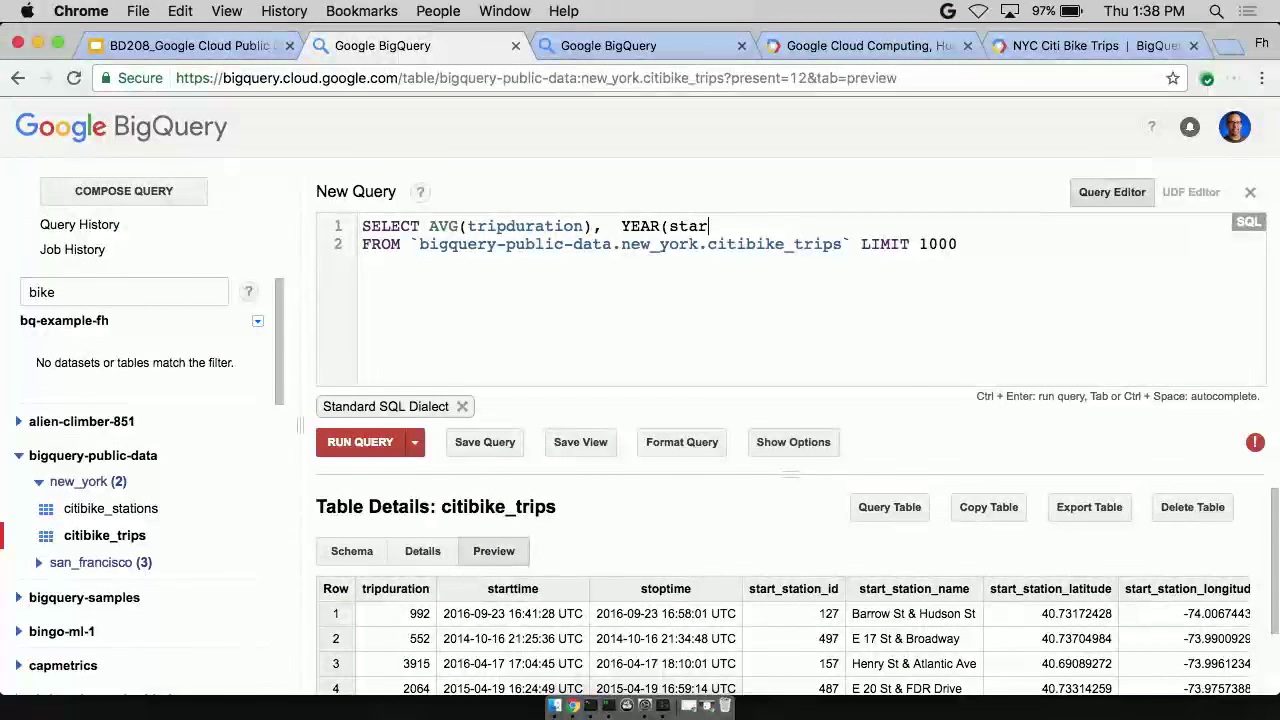
key(Down)
key(Down)
key(Down)
key(Return)
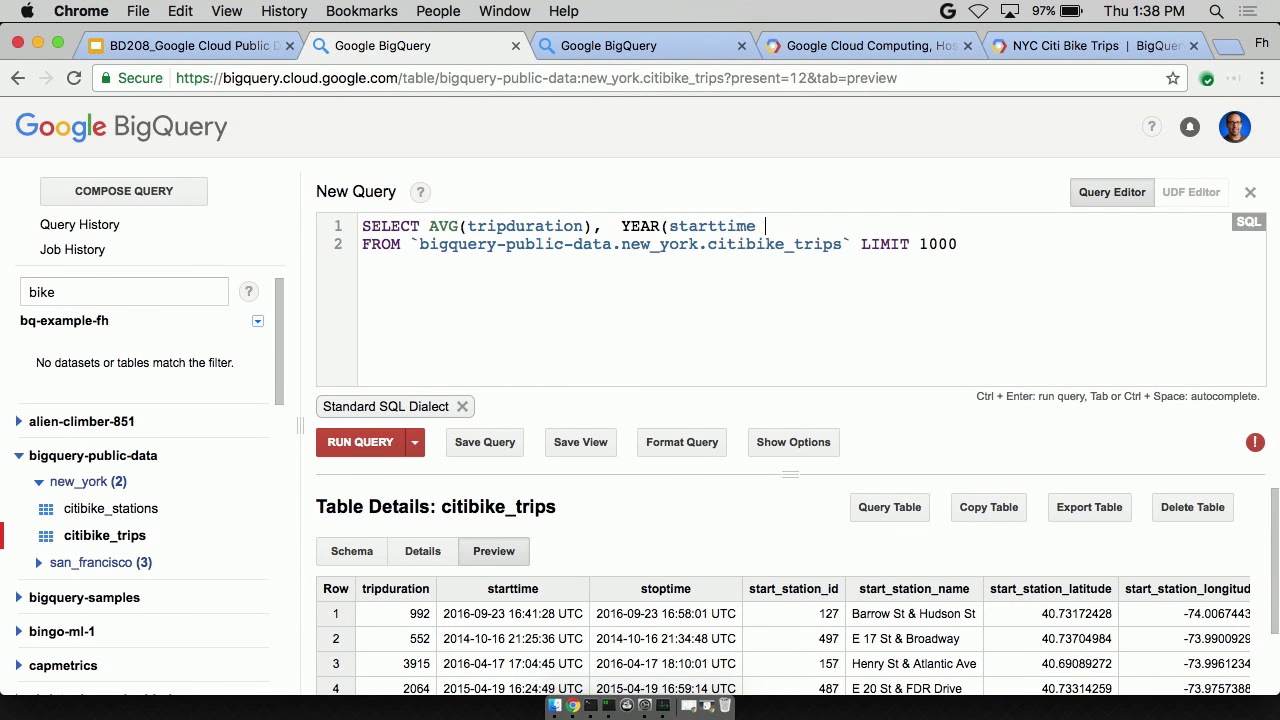
- Add GROUP BY 2 and ORDER BY 2 on separate lines before LIMIT 1000, and run the query
click(856, 244)
key(Return)
key(Return)
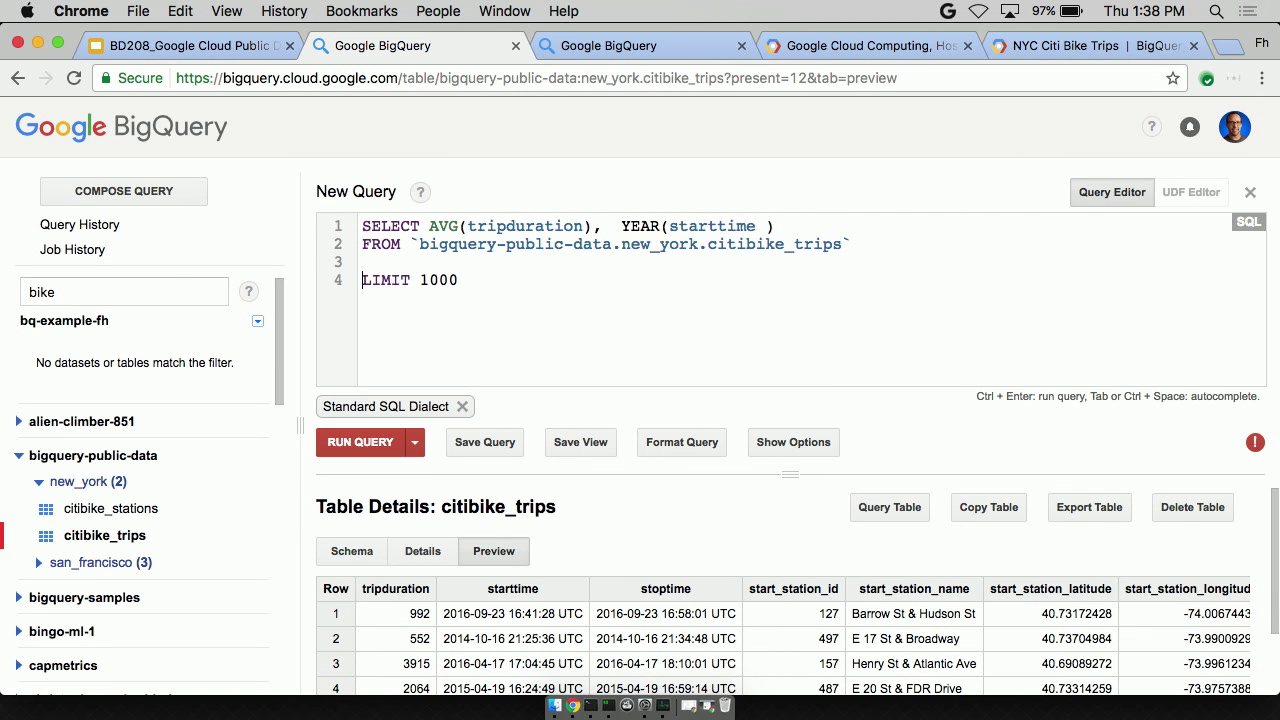
text(GROUPBYY 1)
key(Return)
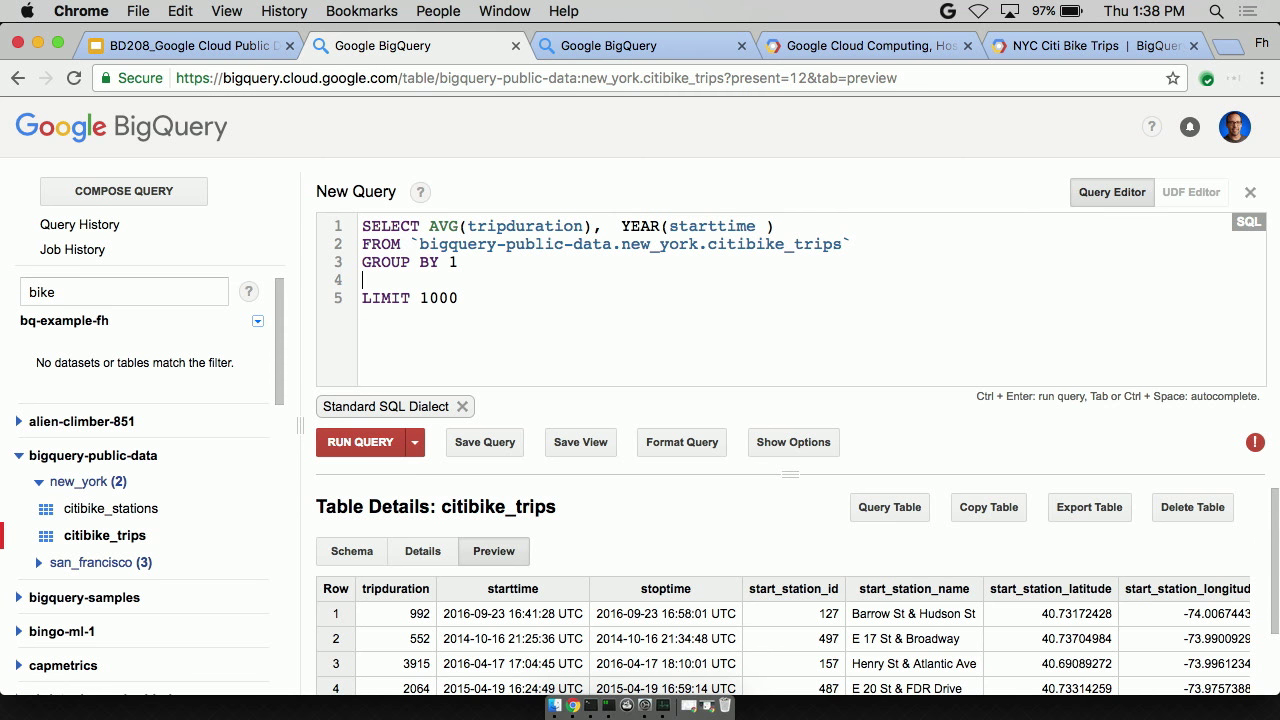
text(ORDER BY 2)
click(458, 262)
key(BackSpace)
text(2)
key(ctrl+Return)
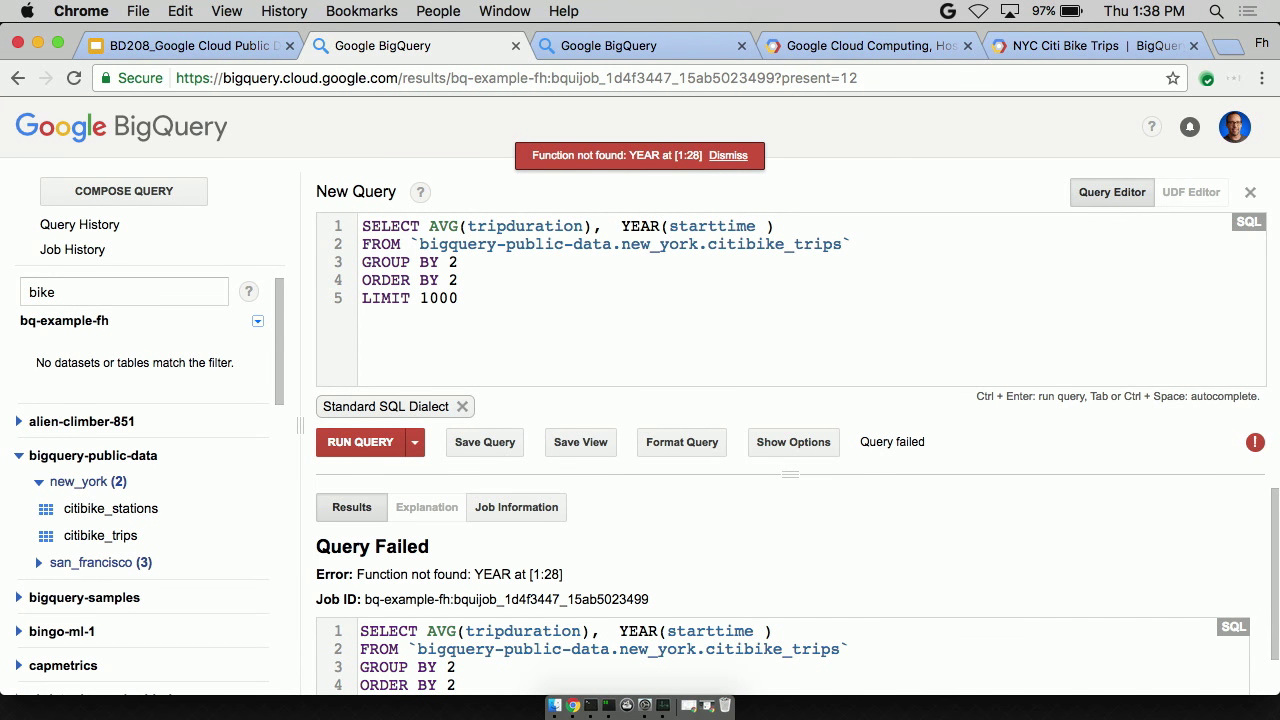
- Replace the YEAR function with EXTRACT(YEAR FROM starttime) and rerun the query
double_click(633, 226)
text(EXTRACT)
key(Right)
key(BackSpace)
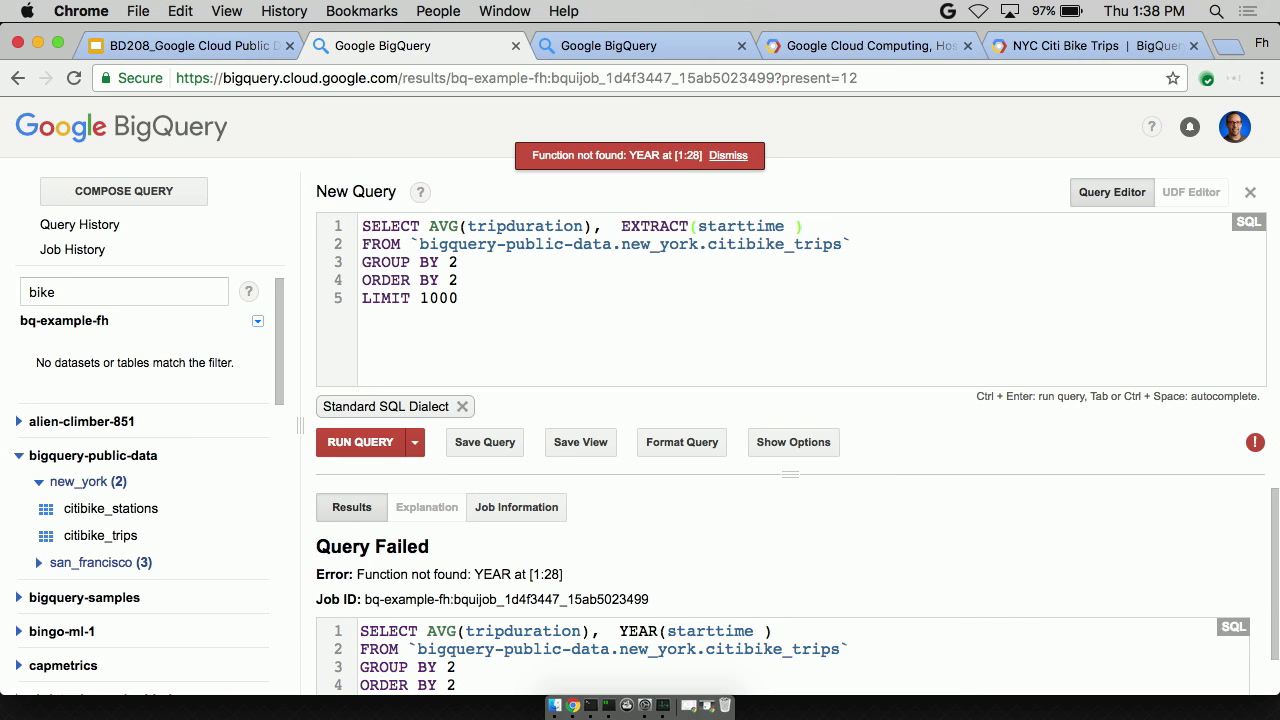
text(YEAR )
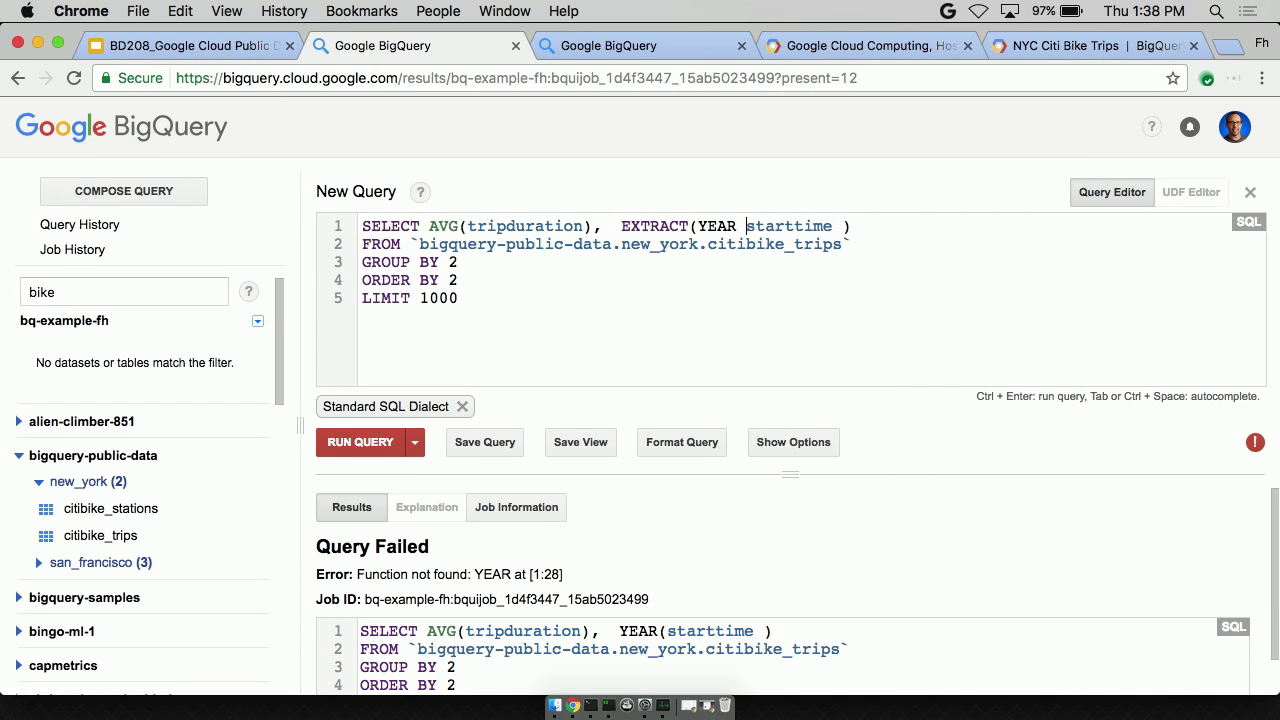
text(FROM)
key(ctrl+Return)
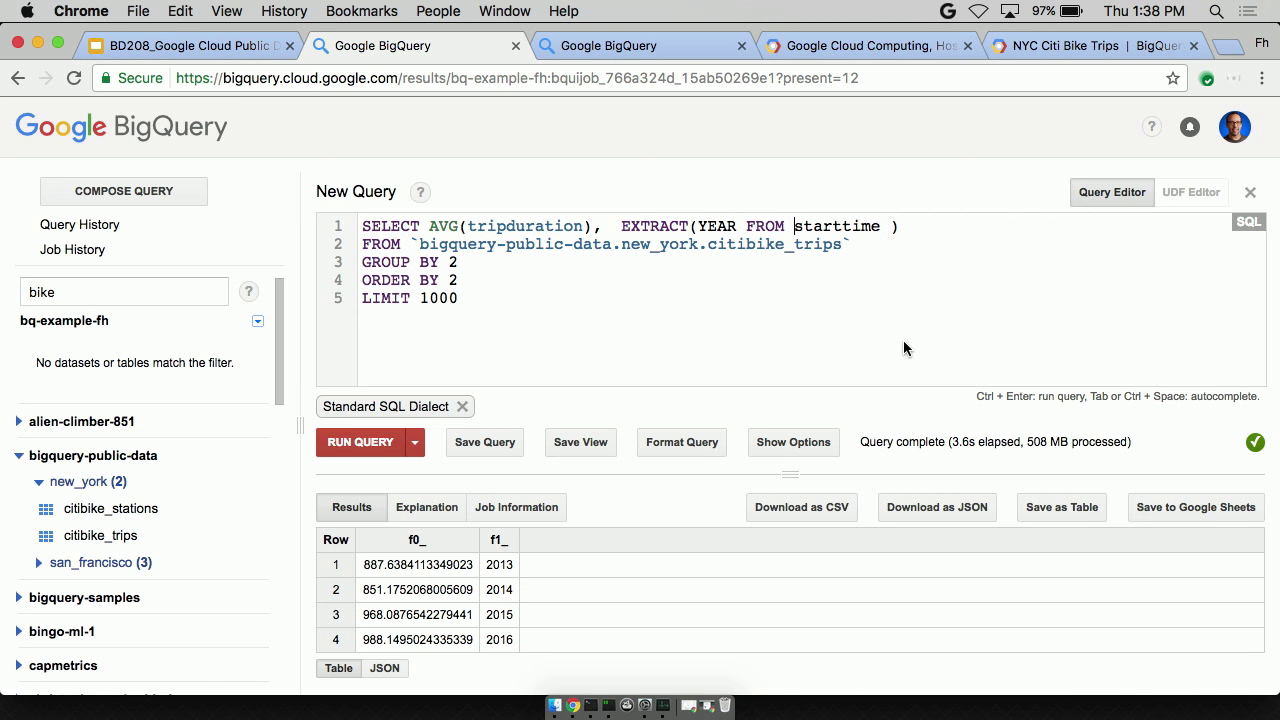
- Enlarge the results area and examine the average trip durations by year, highlighting the 2016 average
drag(790, 474, 793, 366)
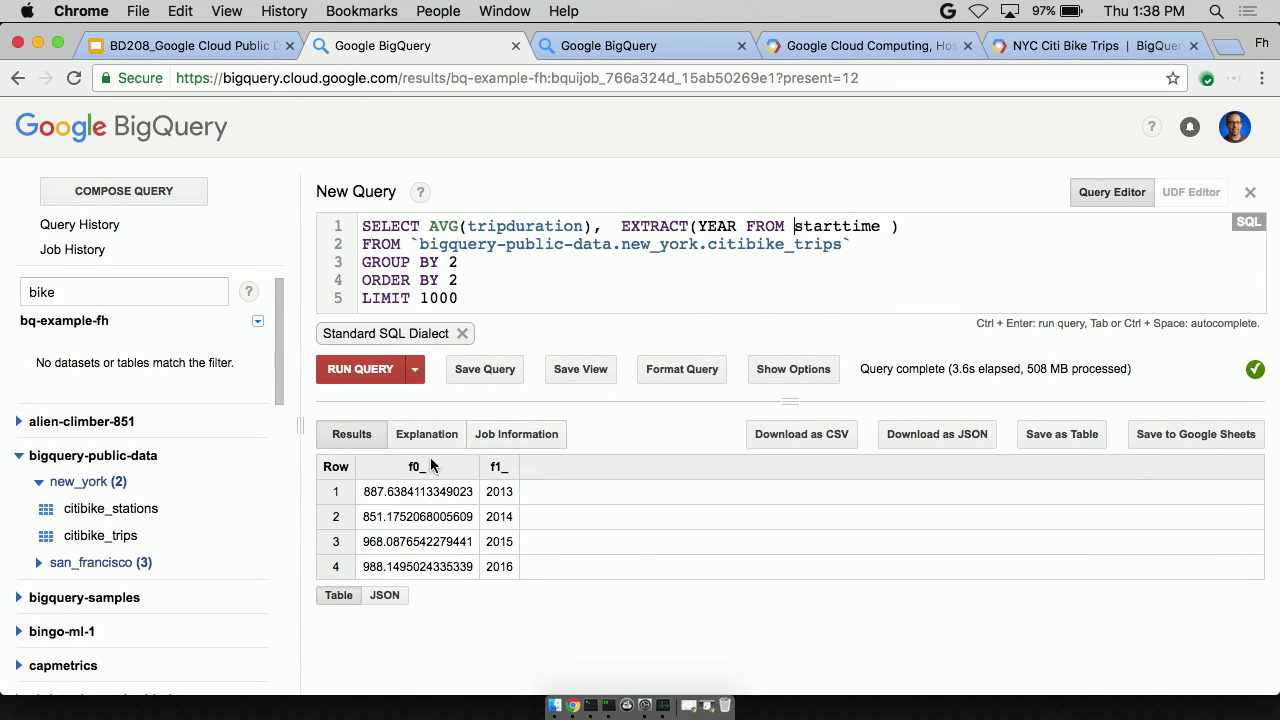
drag(485, 492, 478, 572)
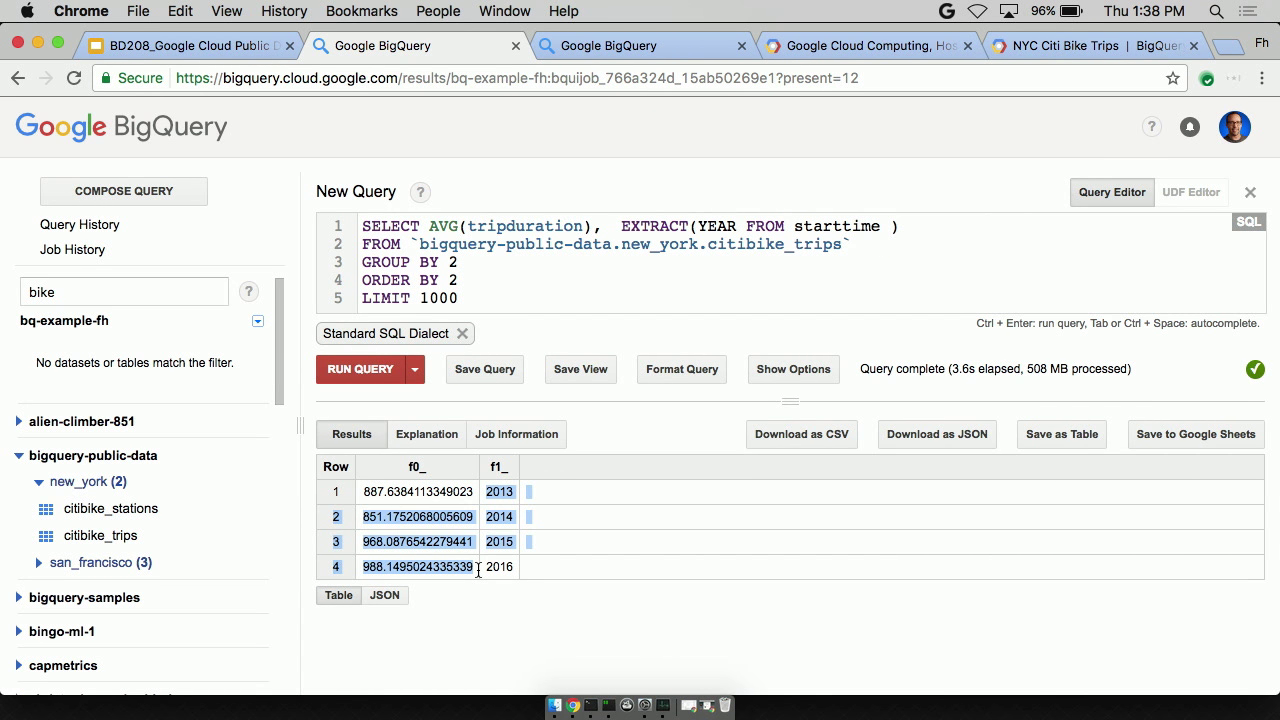
double_click(376, 564)
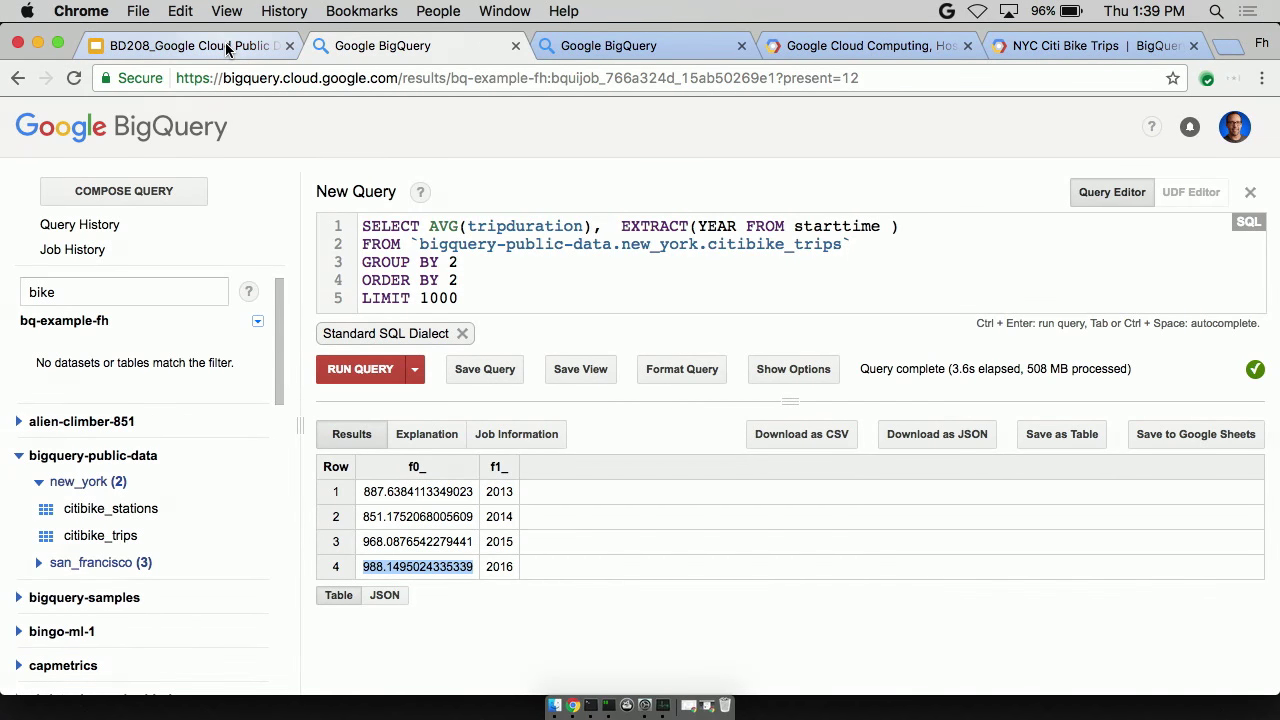
- Switch to the Google Slides presentation and copy the full bike-versus-taxi query from the BigQuery Demo slide's speaker notes
click(200, 45)
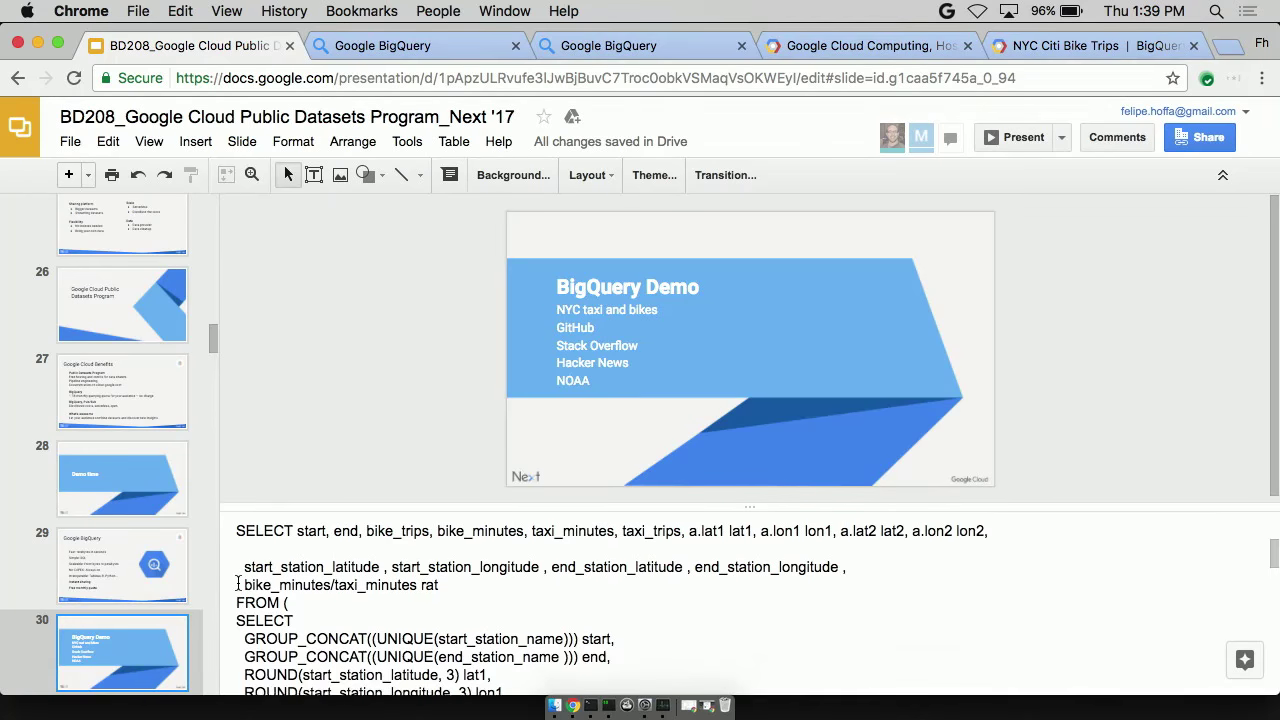
scroll(237, 578, up, 1)
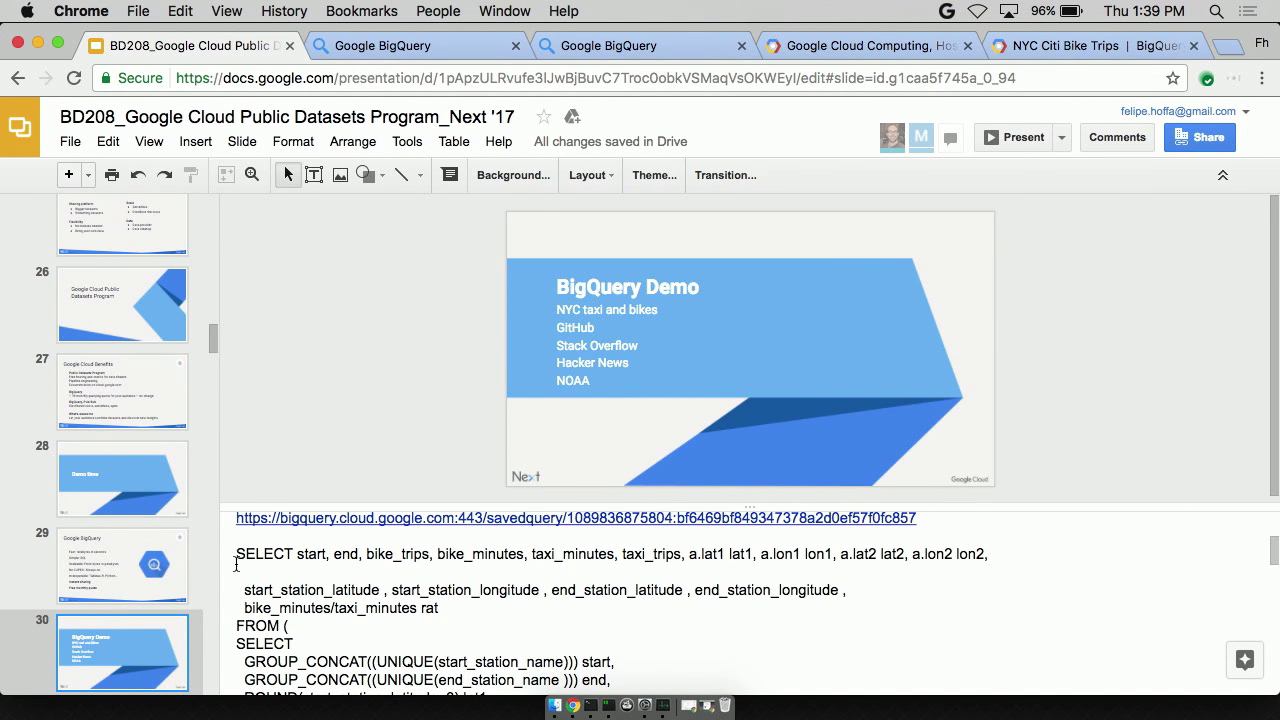
drag(237, 555, 237, 520)
click(240, 645)
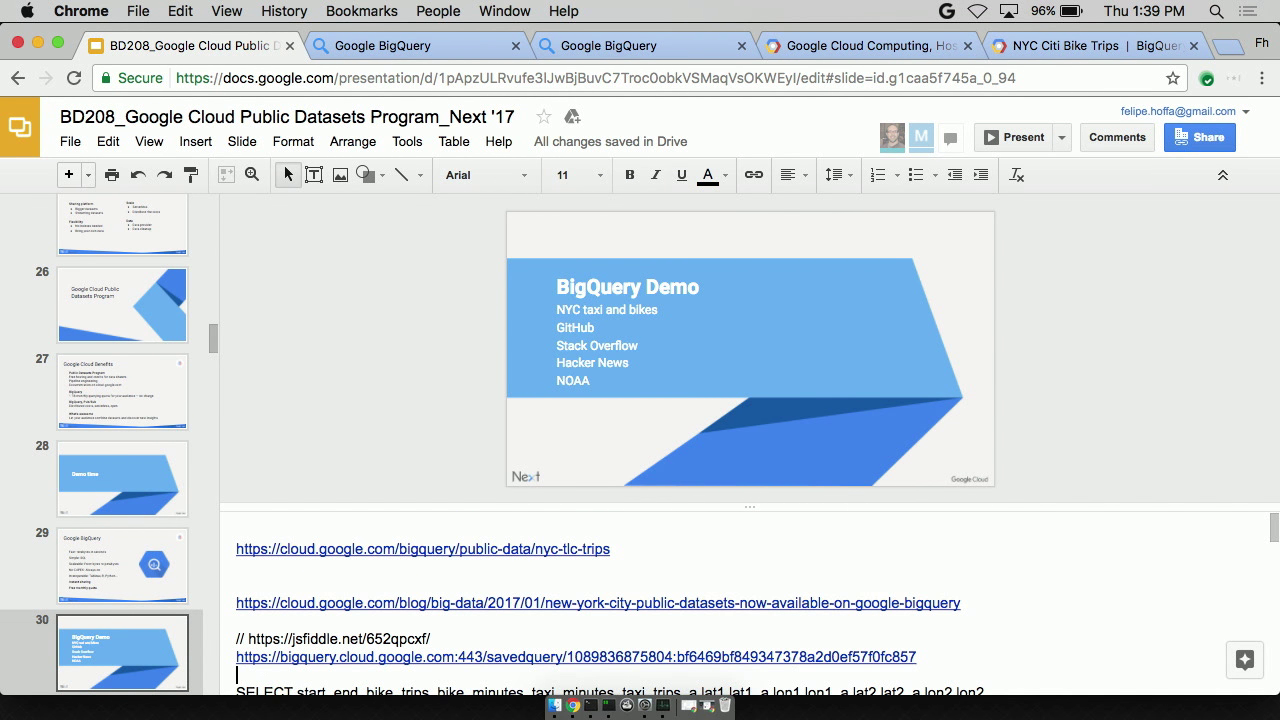
scroll(237, 675, down, 5)
drag(237, 580, 424, 634)
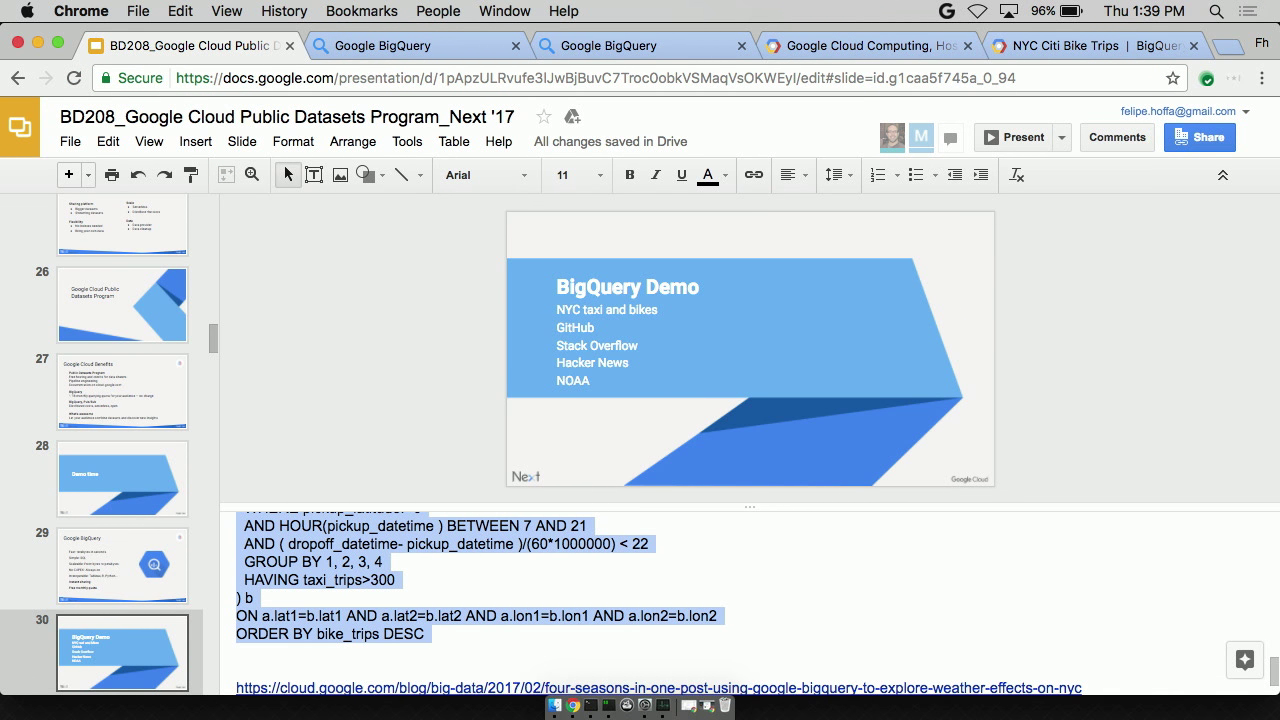
key(super+c)
- Return to BigQuery, replace the current query with the copied one, and run it with the Standard SQL Dialect option removed
click(420, 45)
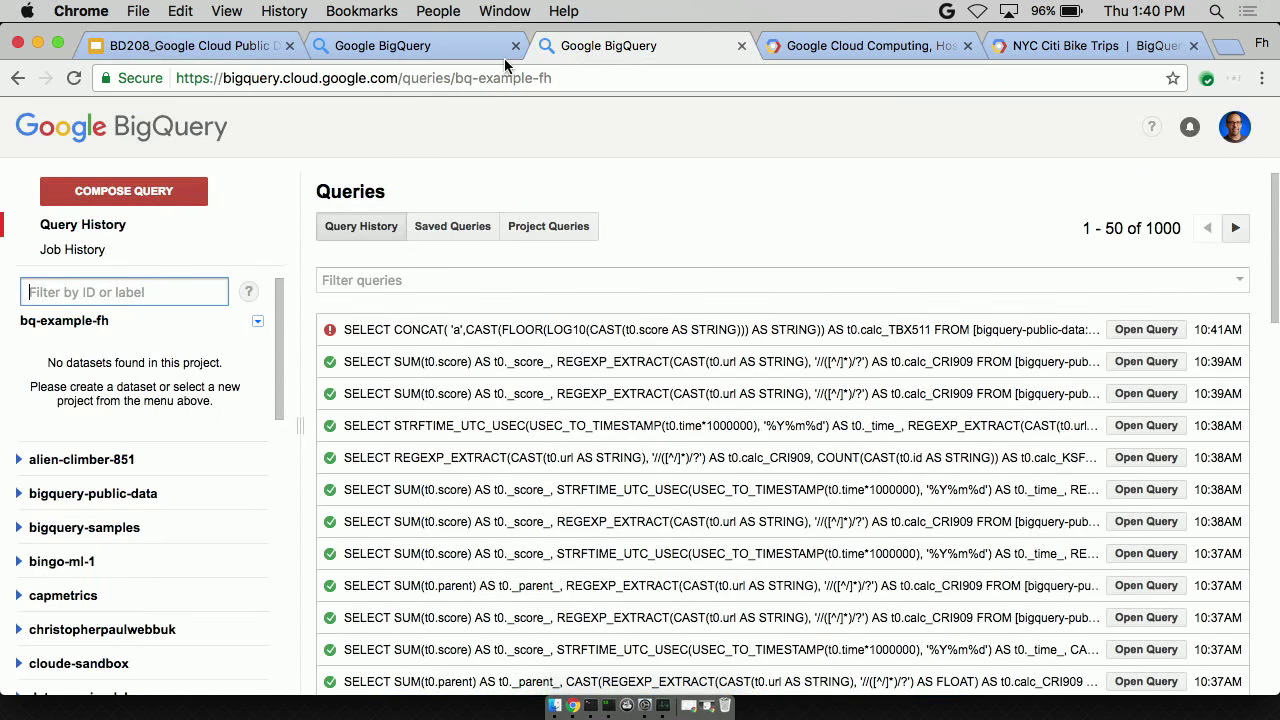
key(super+a)
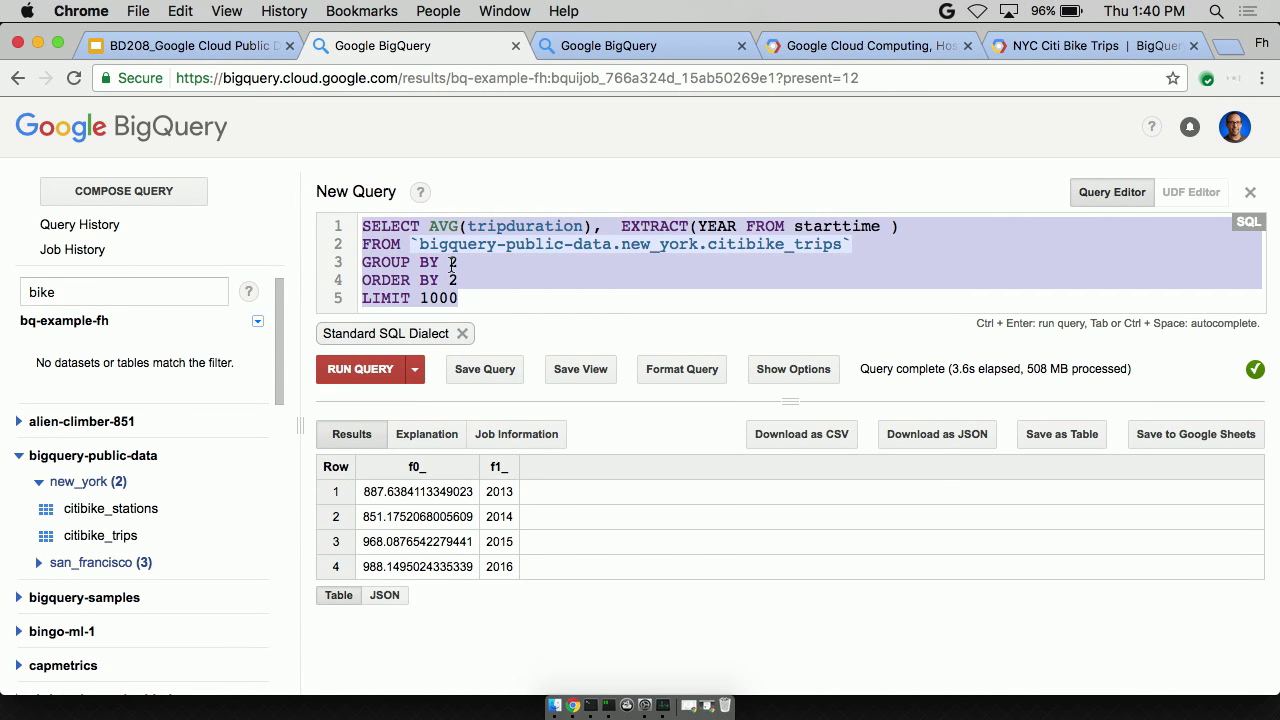
key(super+v)
click(357, 370)
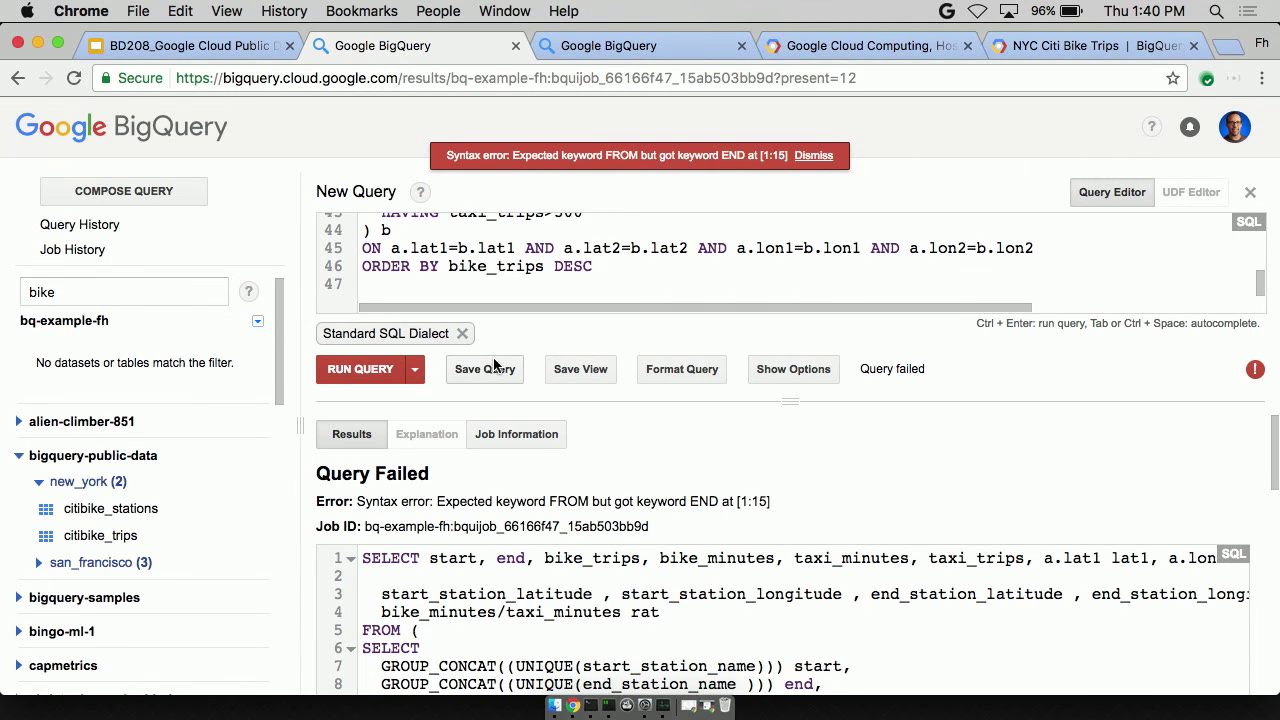
click(463, 334)
click(370, 354)
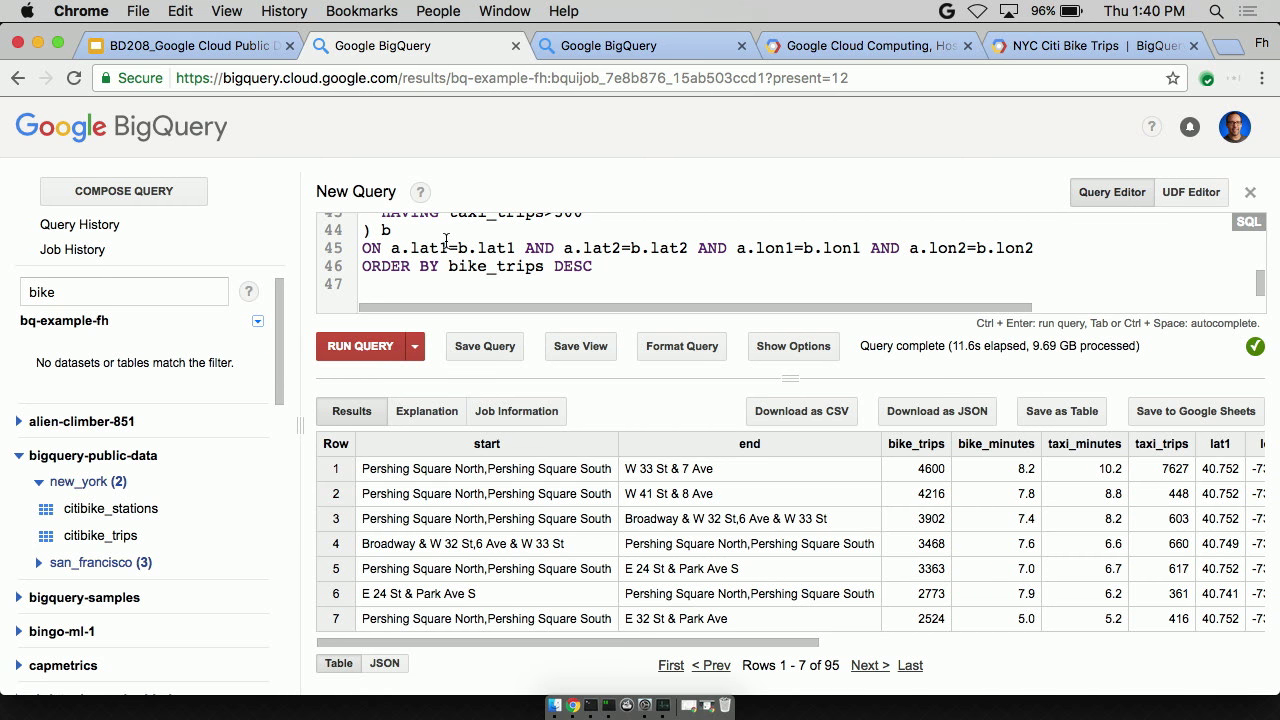
- Review the taxi part of the query and highlight the pickup hour range 7 AND 21
scroll(445, 240, up, 3)
scroll(445, 240, up, 4)
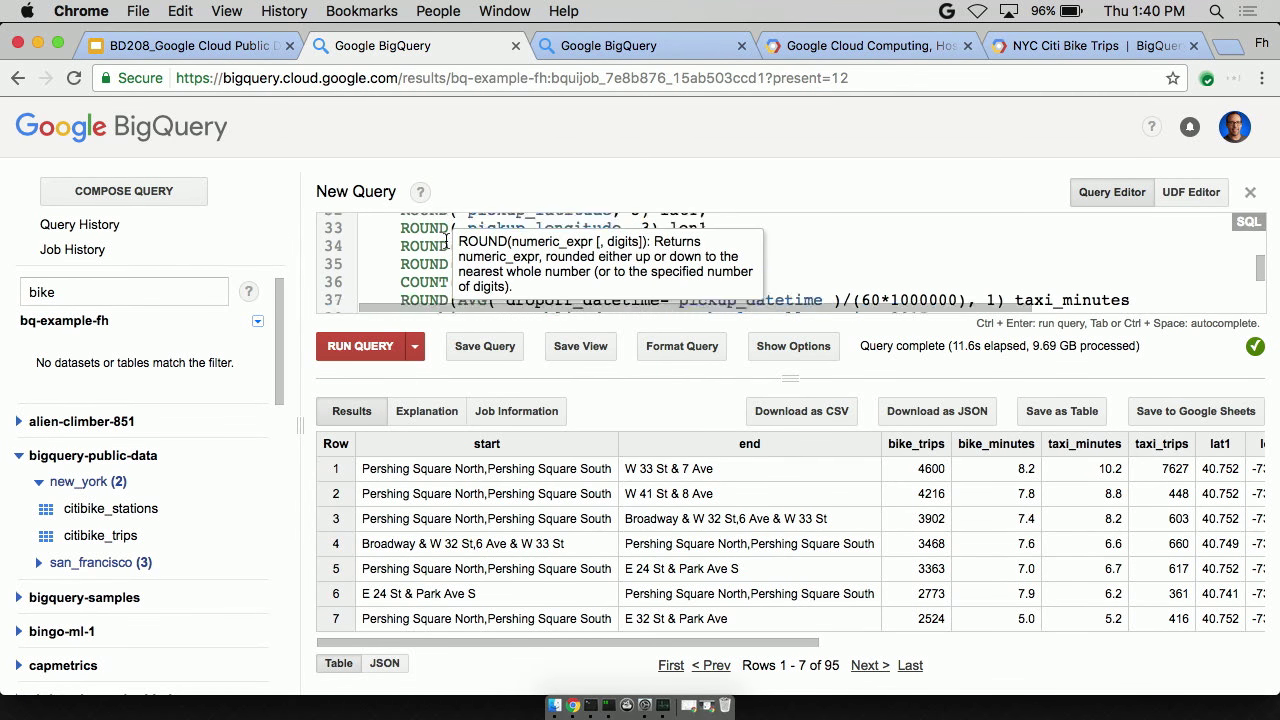
scroll(500, 245, down, 3)
drag(708, 265, 793, 265)
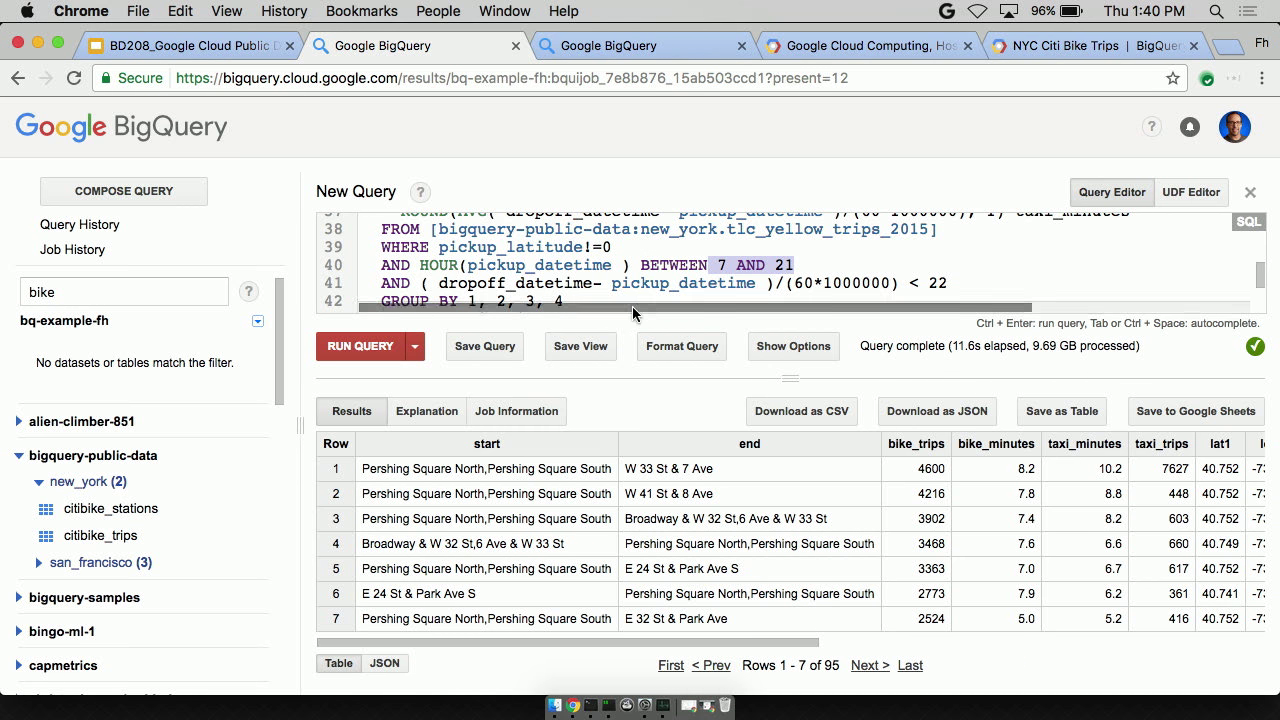
- Examine the first route's stations, bike trips and bike and taxi minutes, and highlight the query's elapsed time and data processed
double_click(473, 468)
click(473, 468)
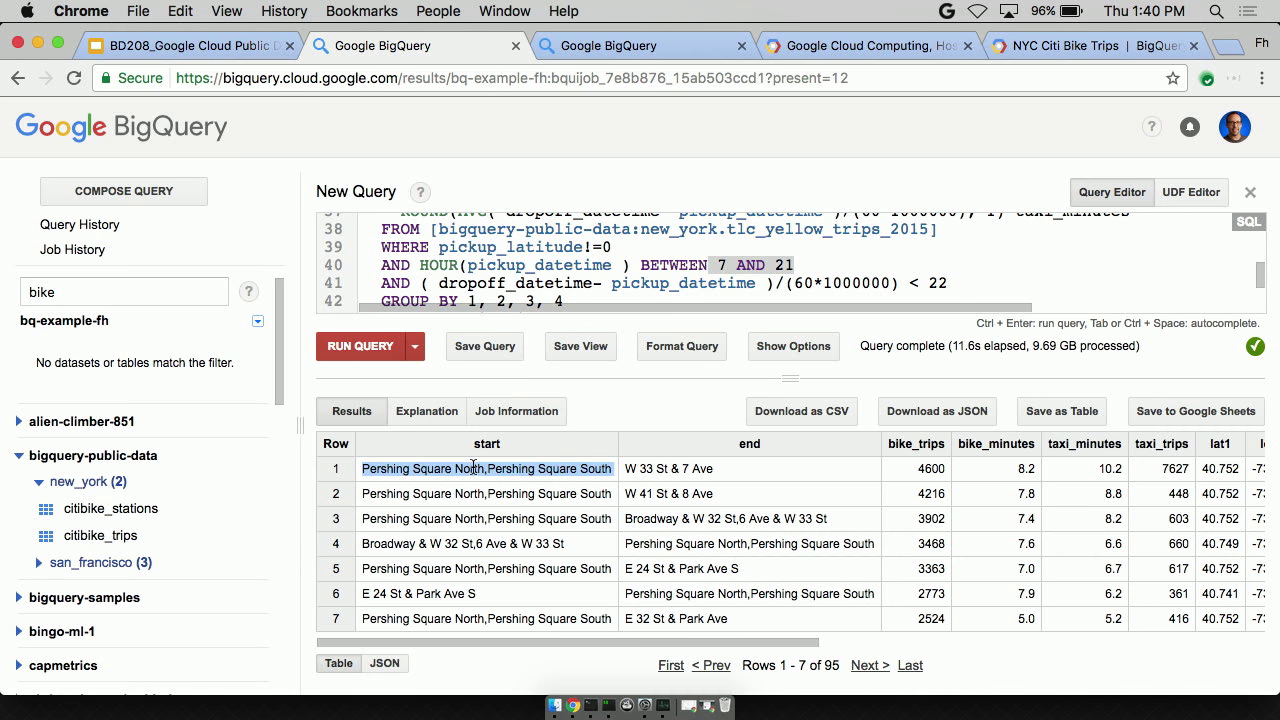
click(923, 470)
double_click(923, 469)
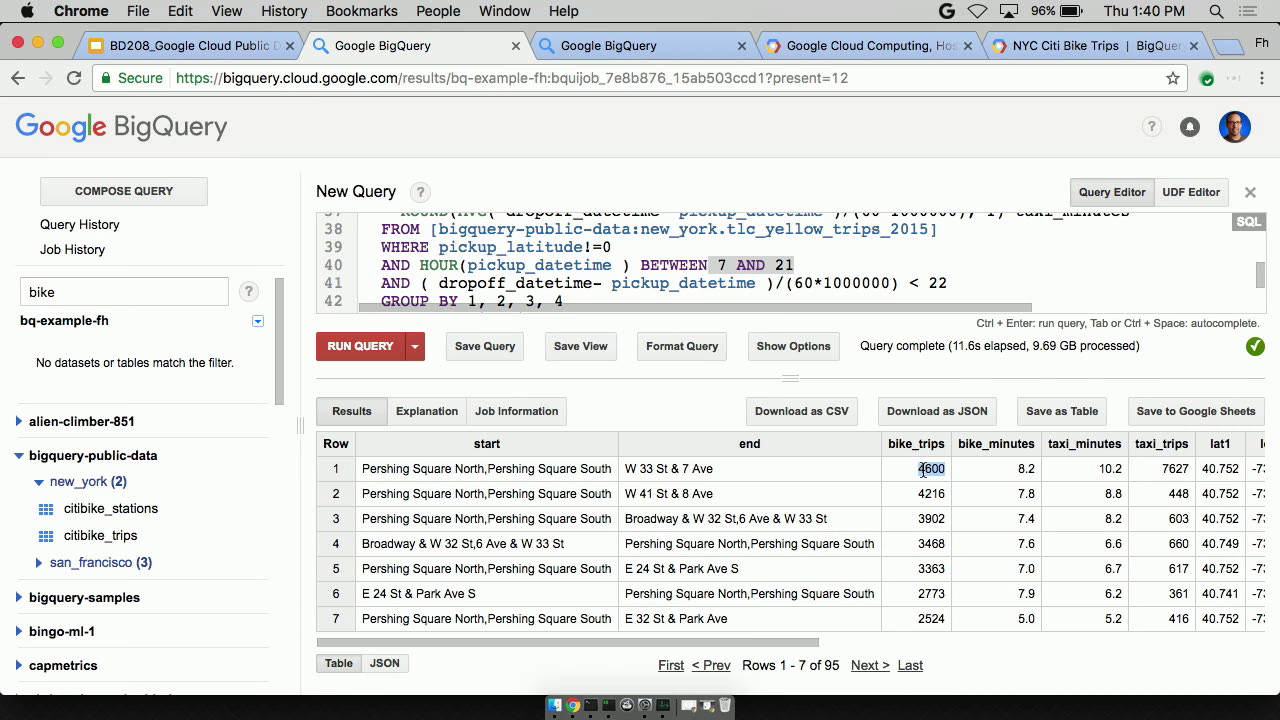
double_click(530, 468)
drag(636, 469, 732, 468)
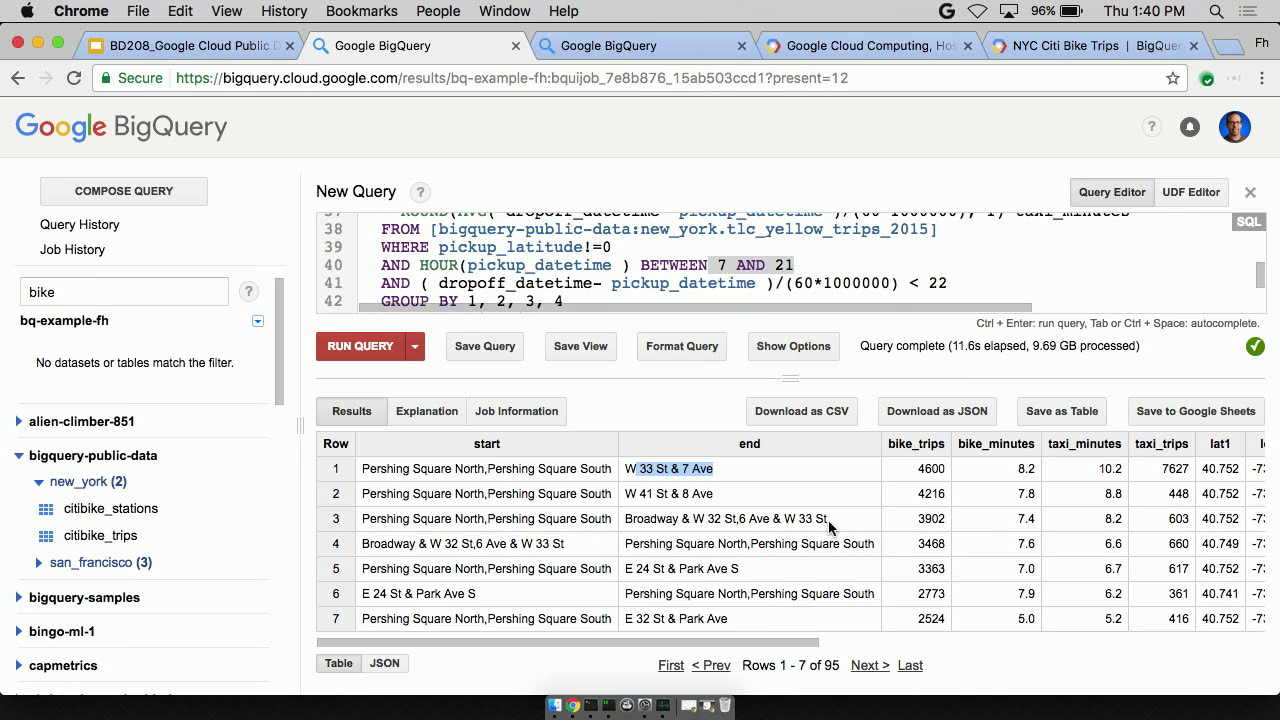
double_click(1026, 468)
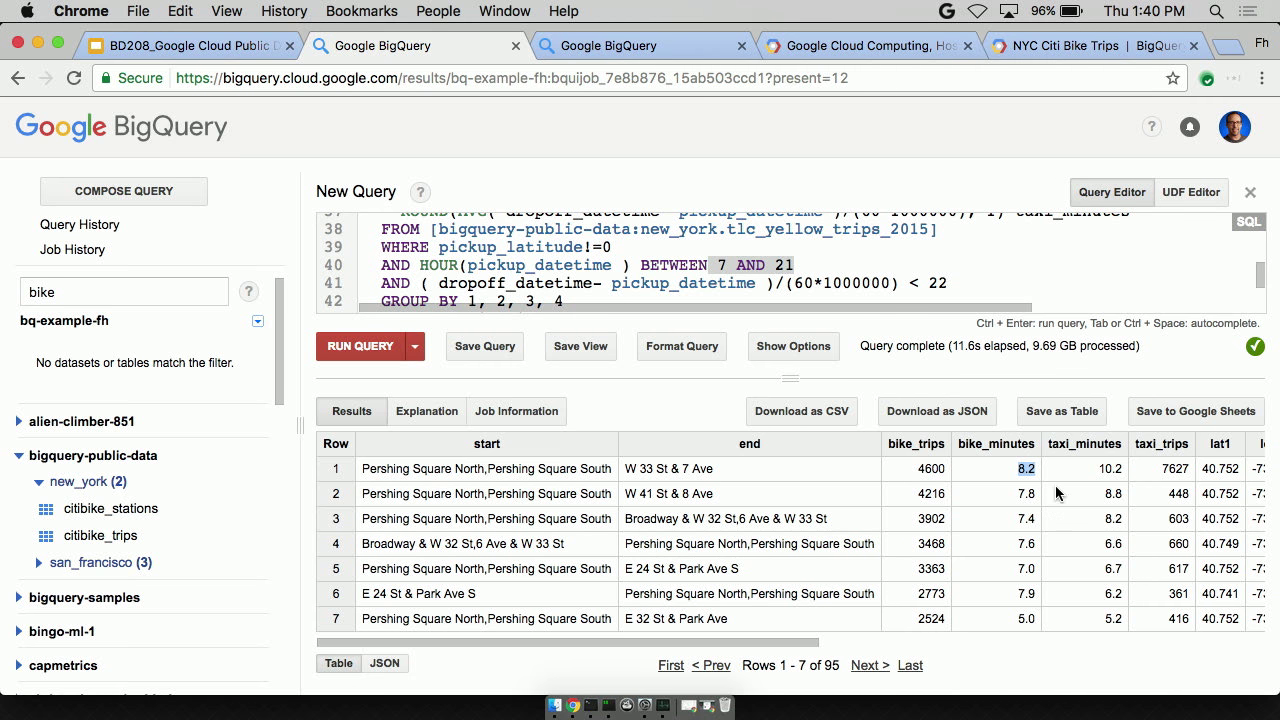
drag(1093, 468, 1122, 468)
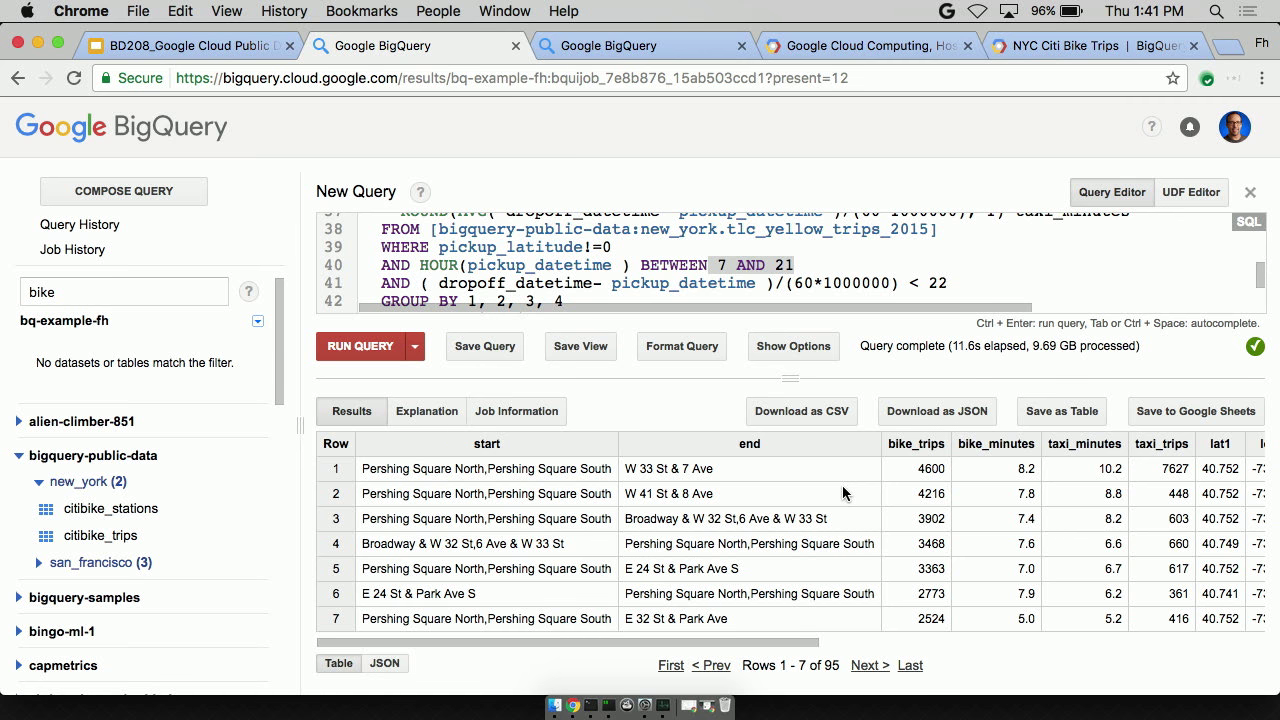
drag(948, 345, 1060, 342)
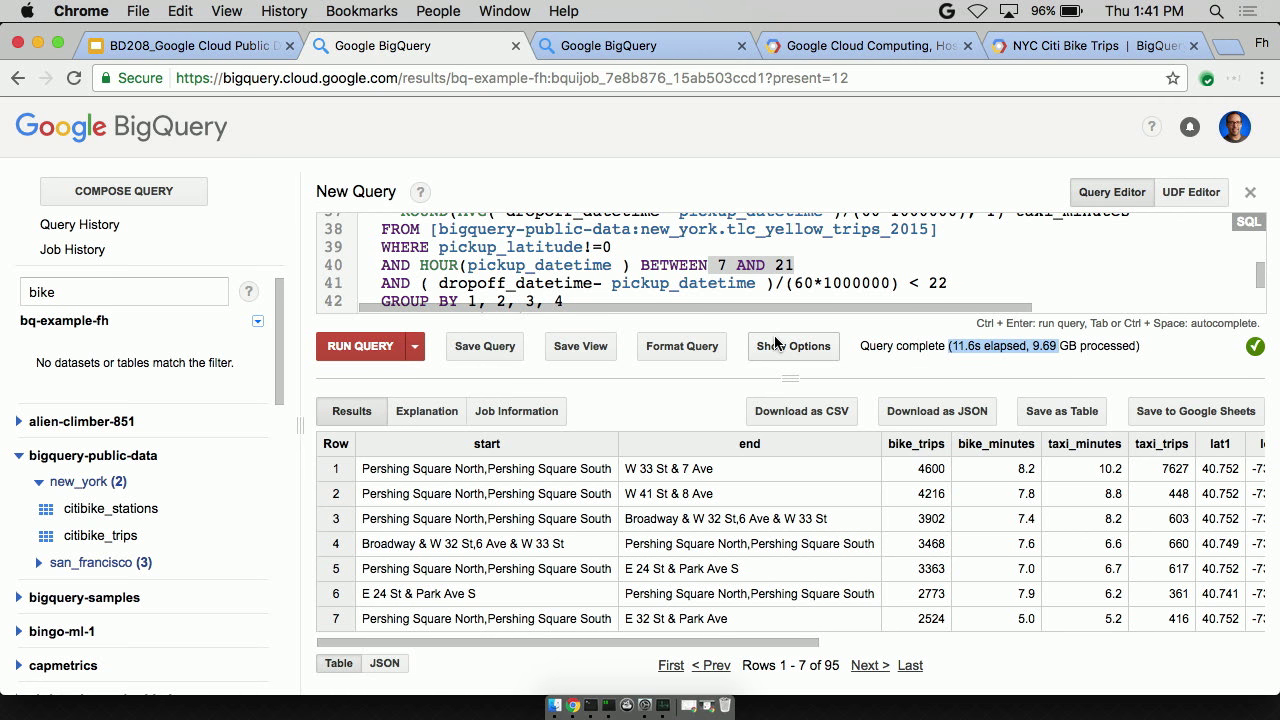
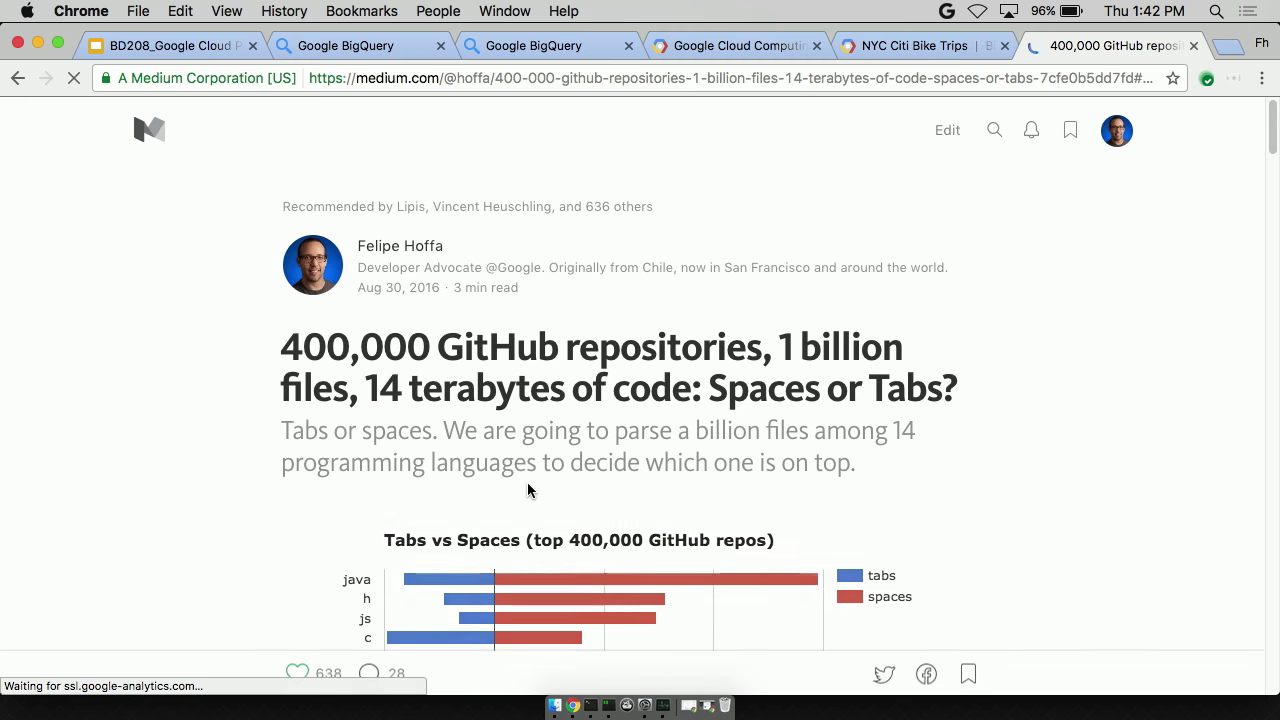
- Read the How-to query in the Medium article on GitHub spaces or tabs, highlighting its file extensions and amount of data processed
scroll(527, 490, down, 10)
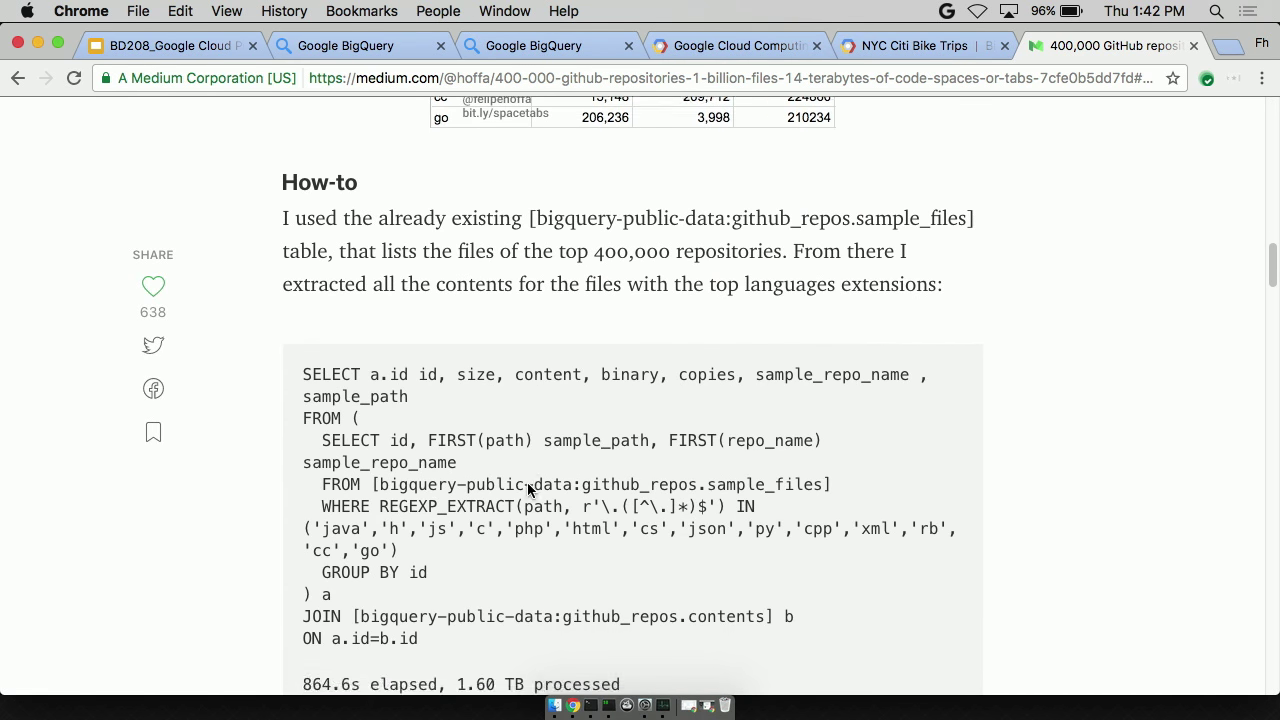
scroll(529, 490, up, 3)
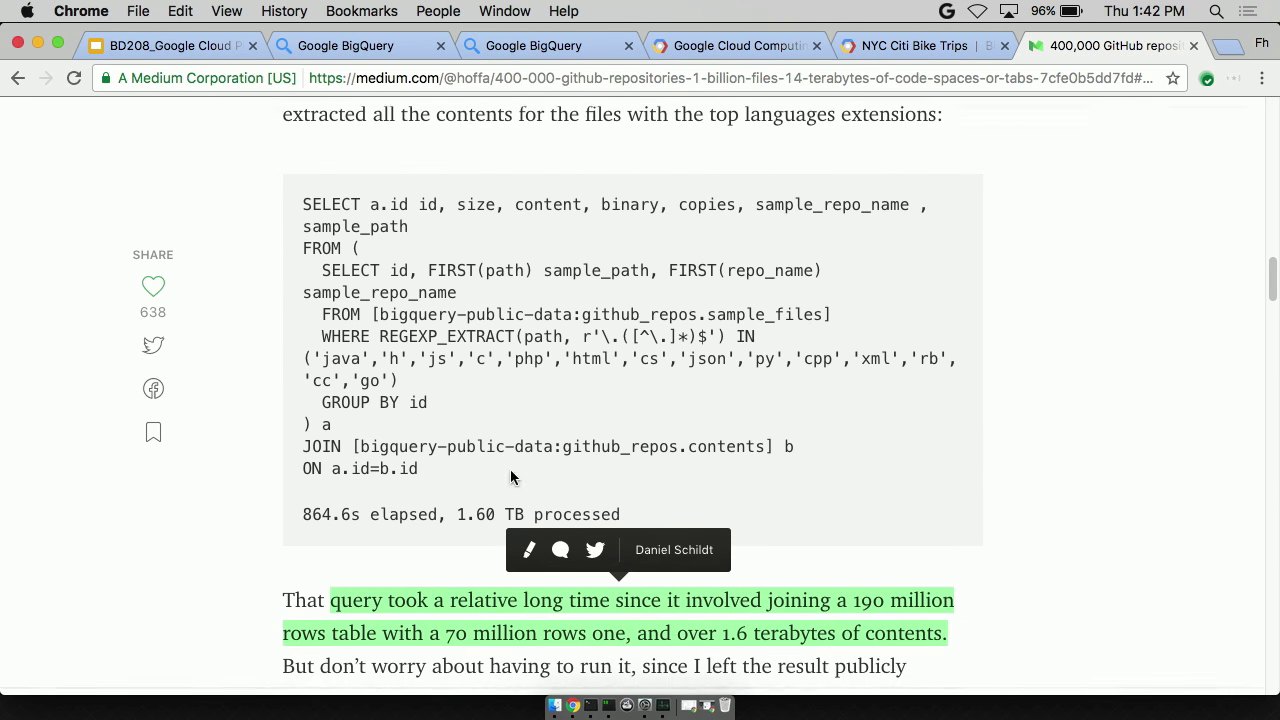
drag(320, 357, 392, 380)
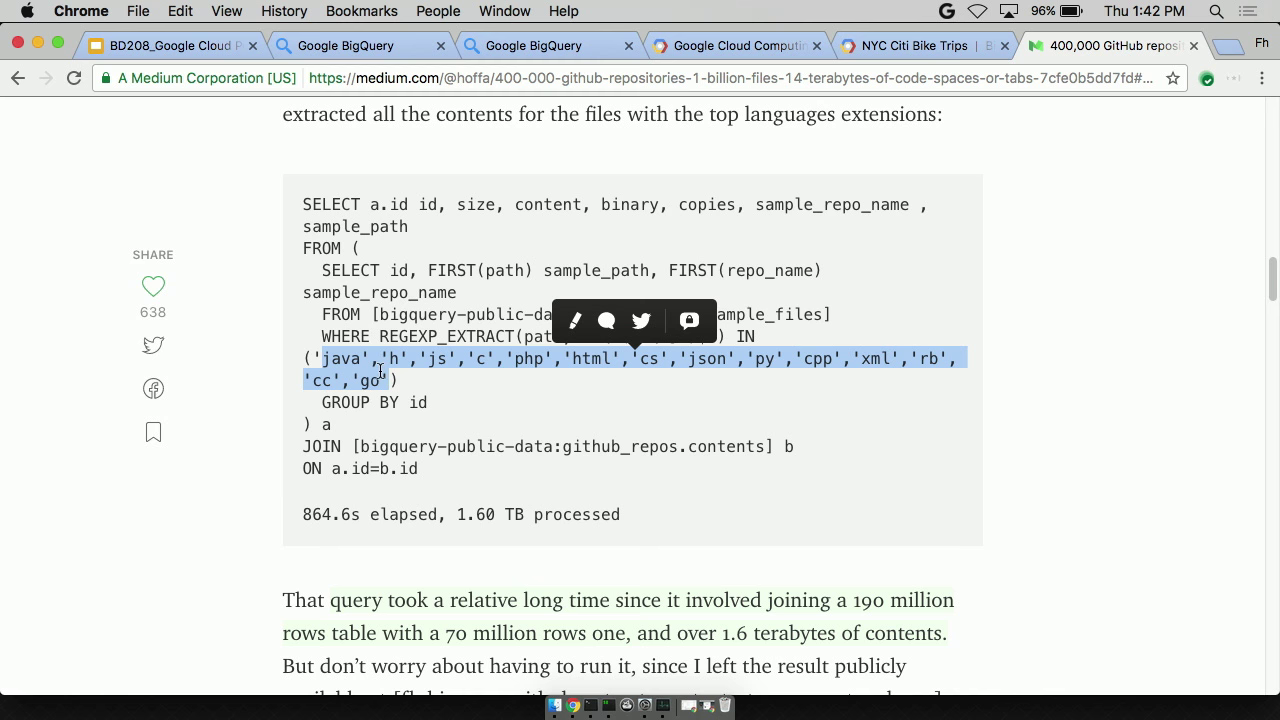
scroll(374, 430, down, 3)
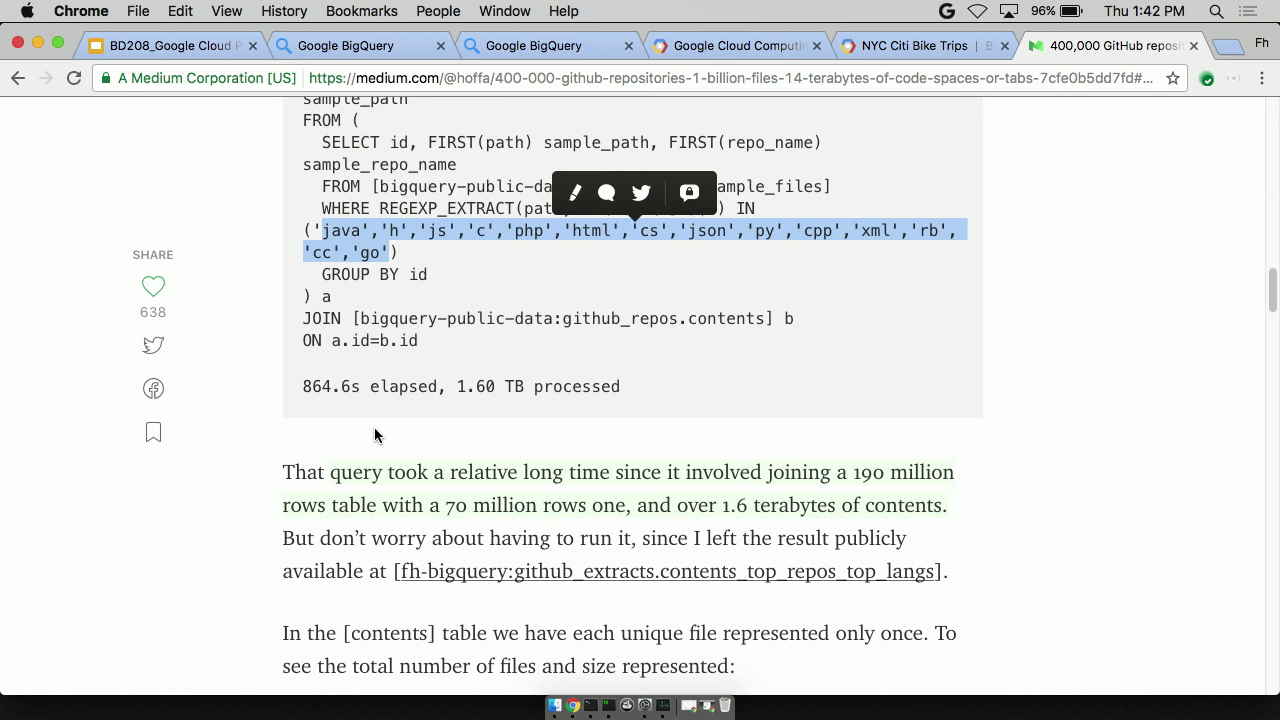
drag(457, 386, 540, 386)
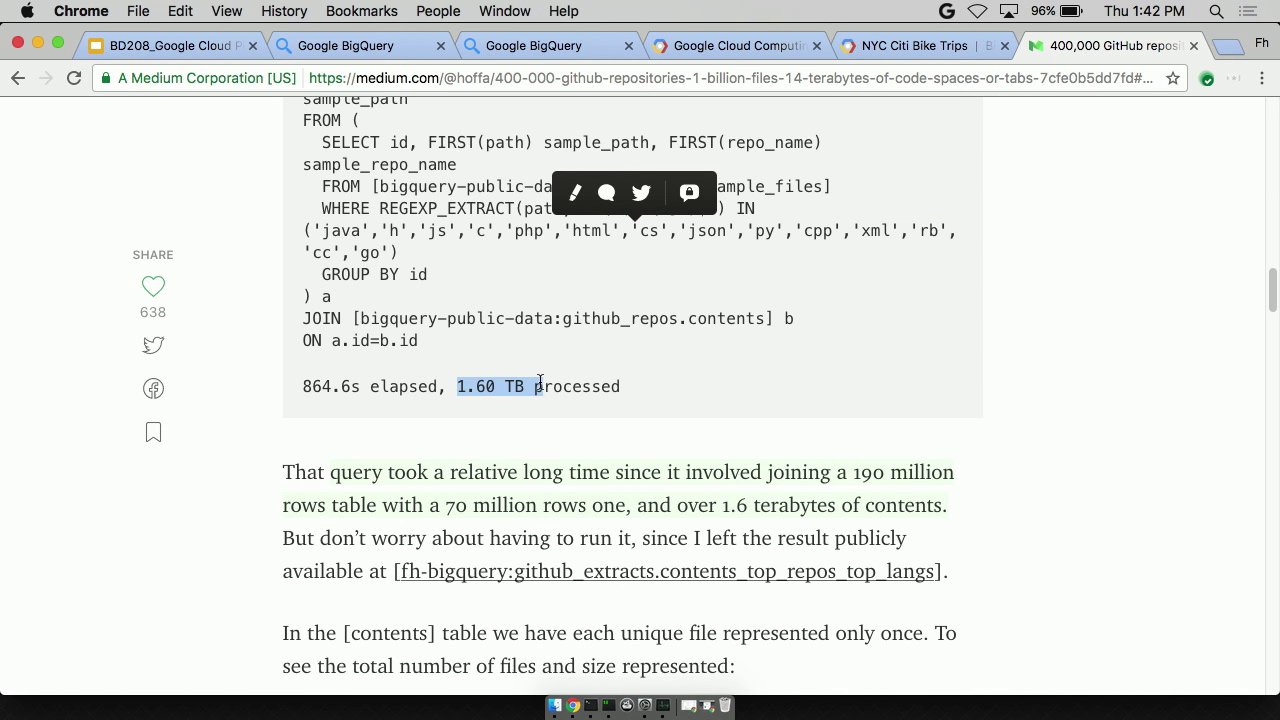
- Examine the article's total files and size query, then its ranking query, highlighting the comparison that labels files 'space' or 'tab'
scroll(539, 387, down, 3)
scroll(539, 380, down, 12)
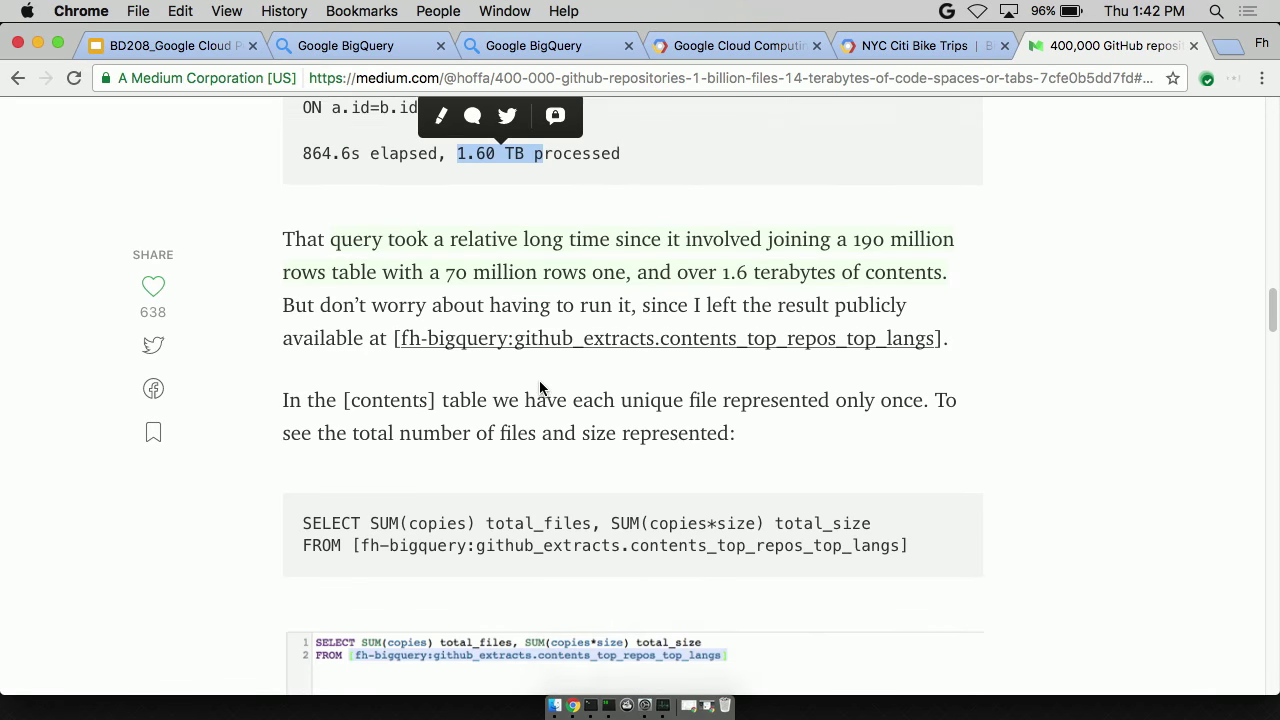
scroll(540, 386, down, 10)
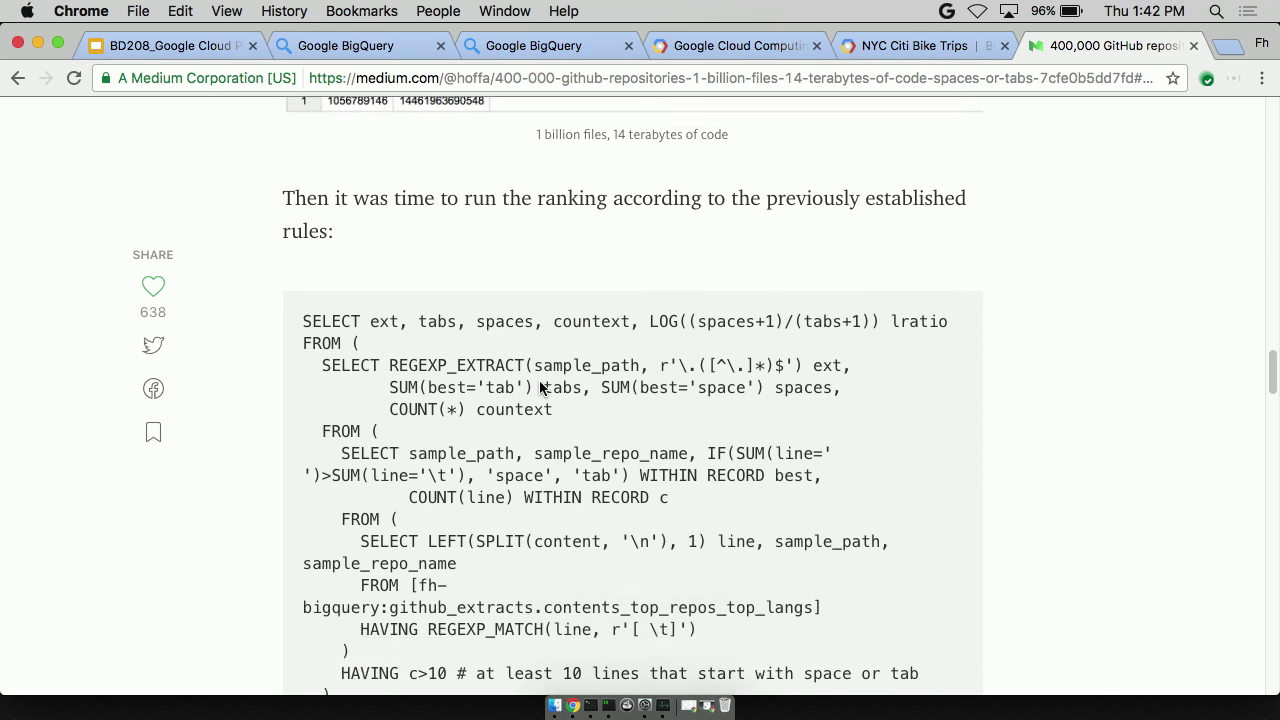
scroll(302, 138, up, 12)
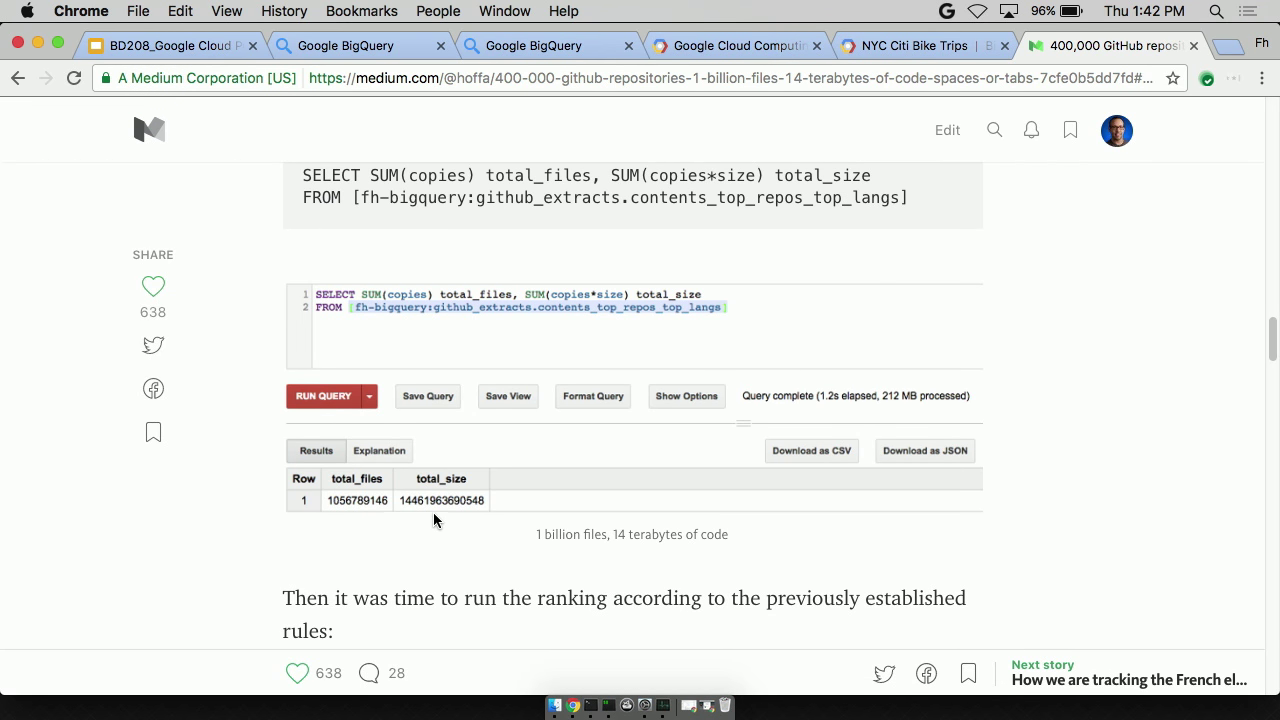
scroll(420, 508, up, 1)
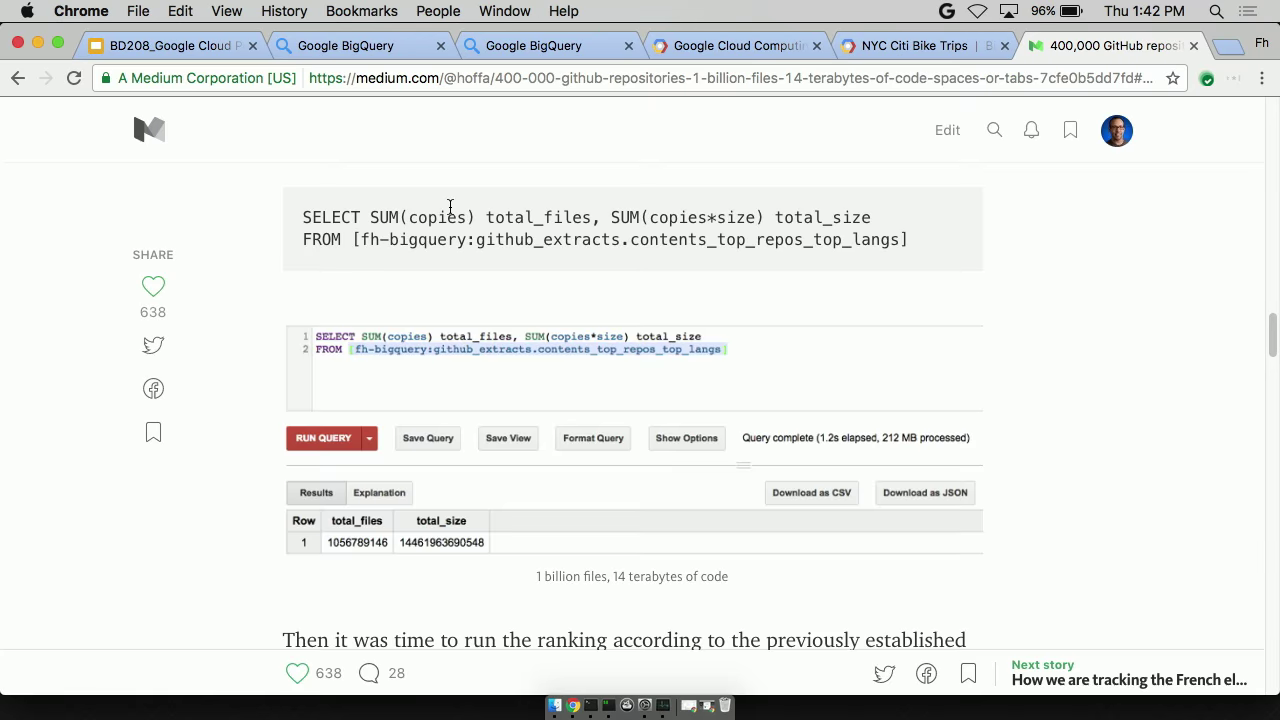
scroll(450, 206, down, 9)
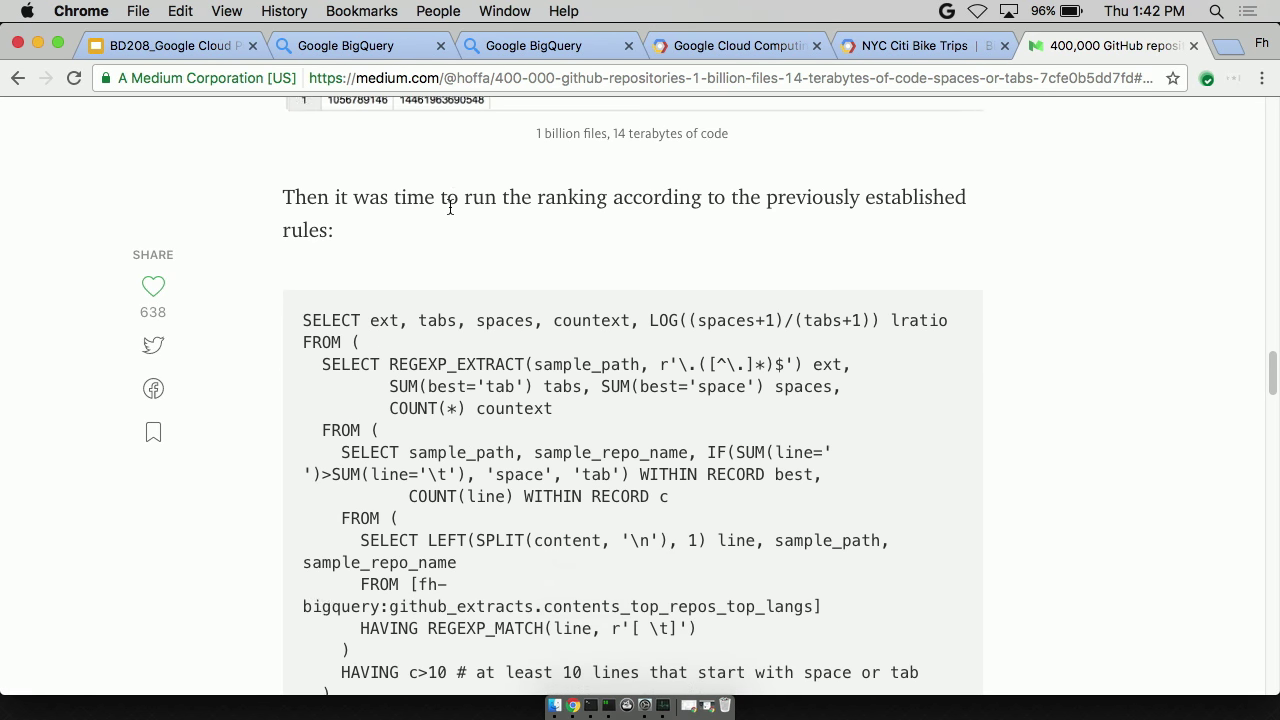
scroll(303, 314, down, 3)
drag(303, 200, 408, 592)
scroll(408, 592, down, 2)
click(405, 592)
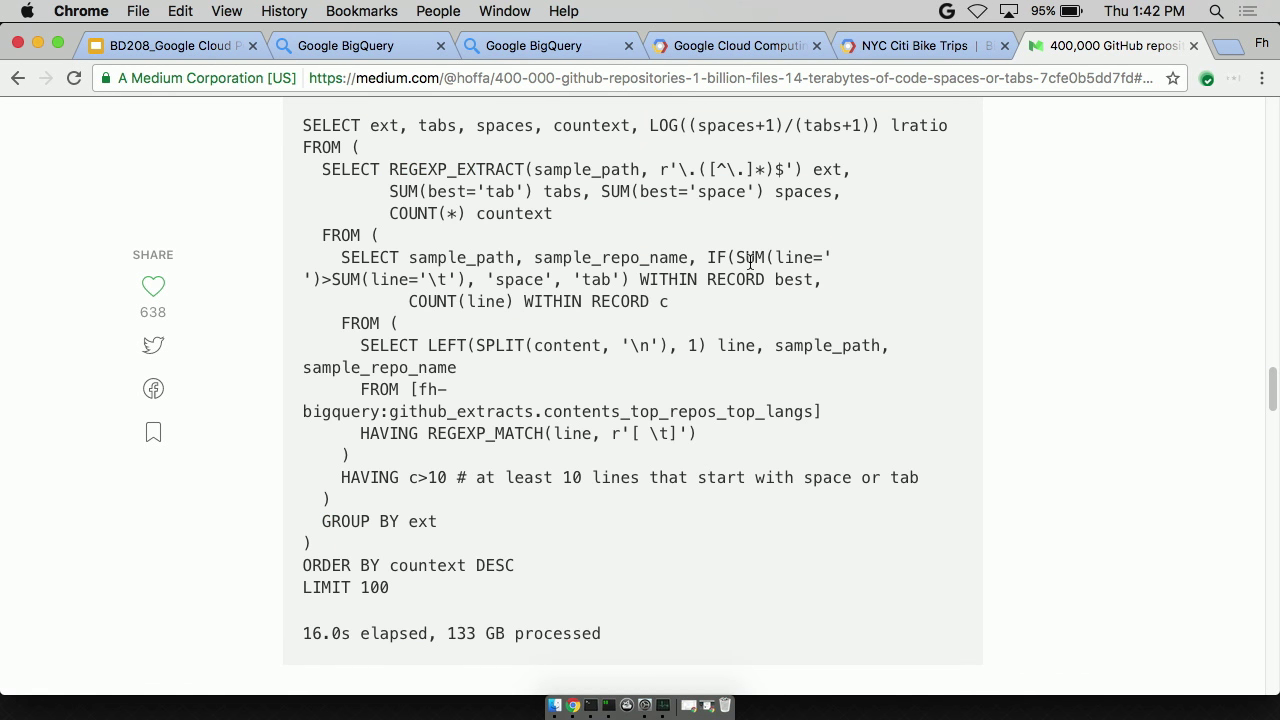
drag(737, 257, 450, 285)
- Copy the article's spaces or tabs ranking query, paste it over the current BigQuery query, and run it
drag(303, 122, 418, 592)
click(310, 133)
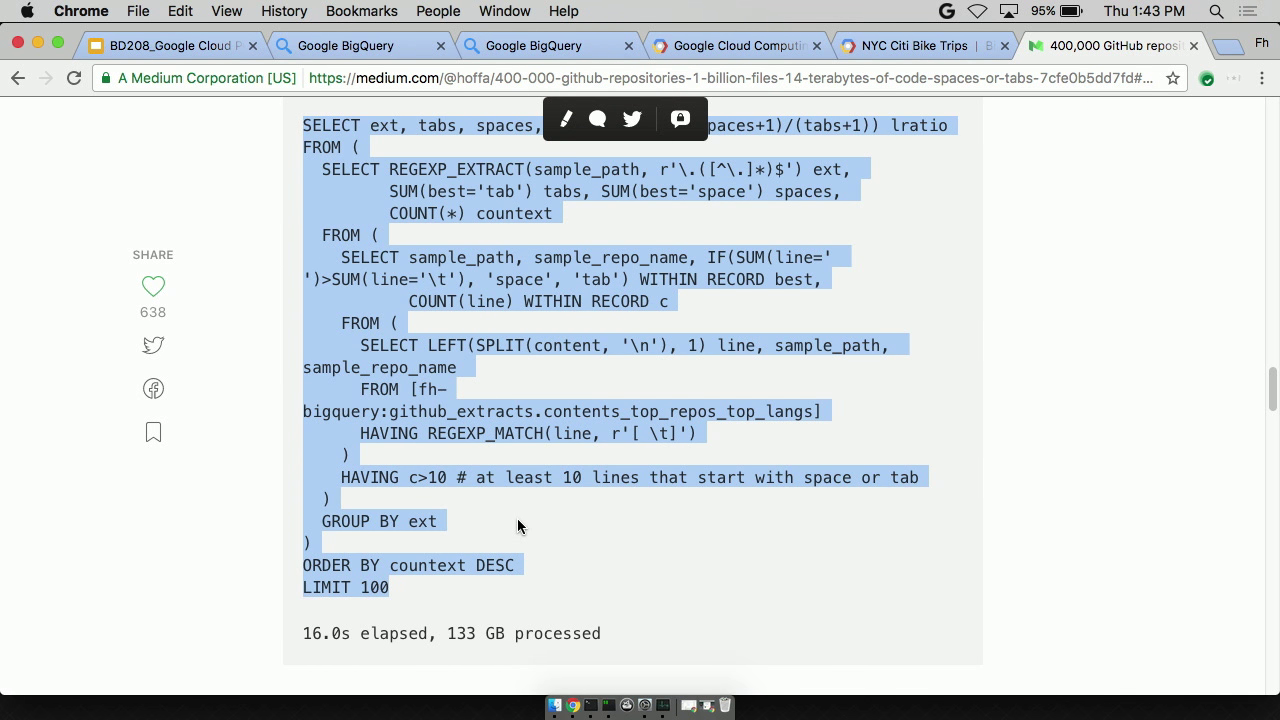
click(486, 47)
click(330, 46)
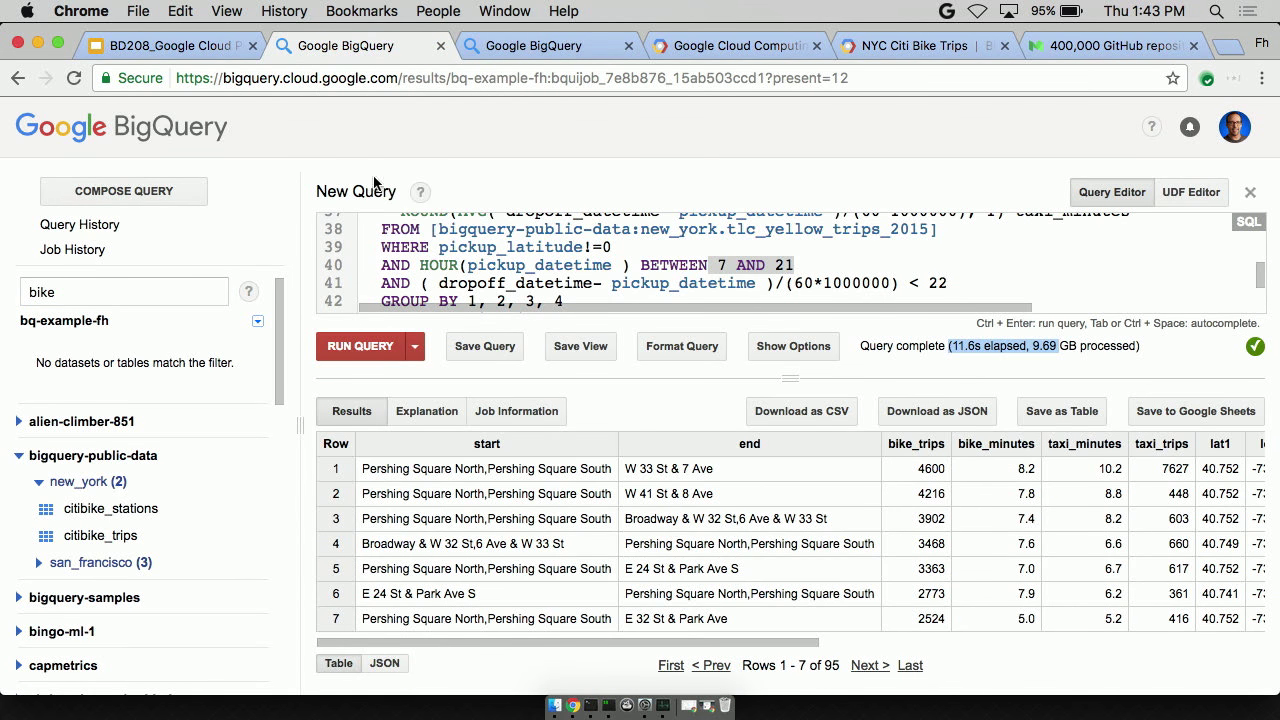
key(ctrl+a)
key(ctrl+v)
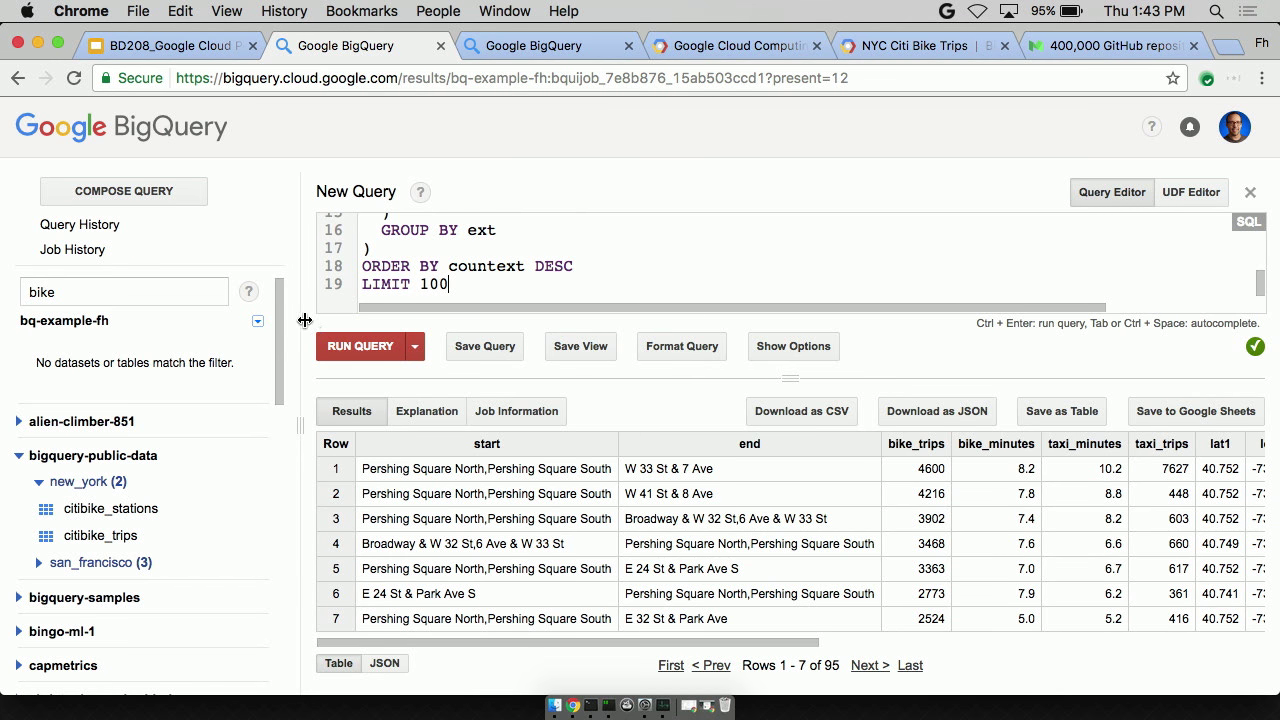
click(349, 350)
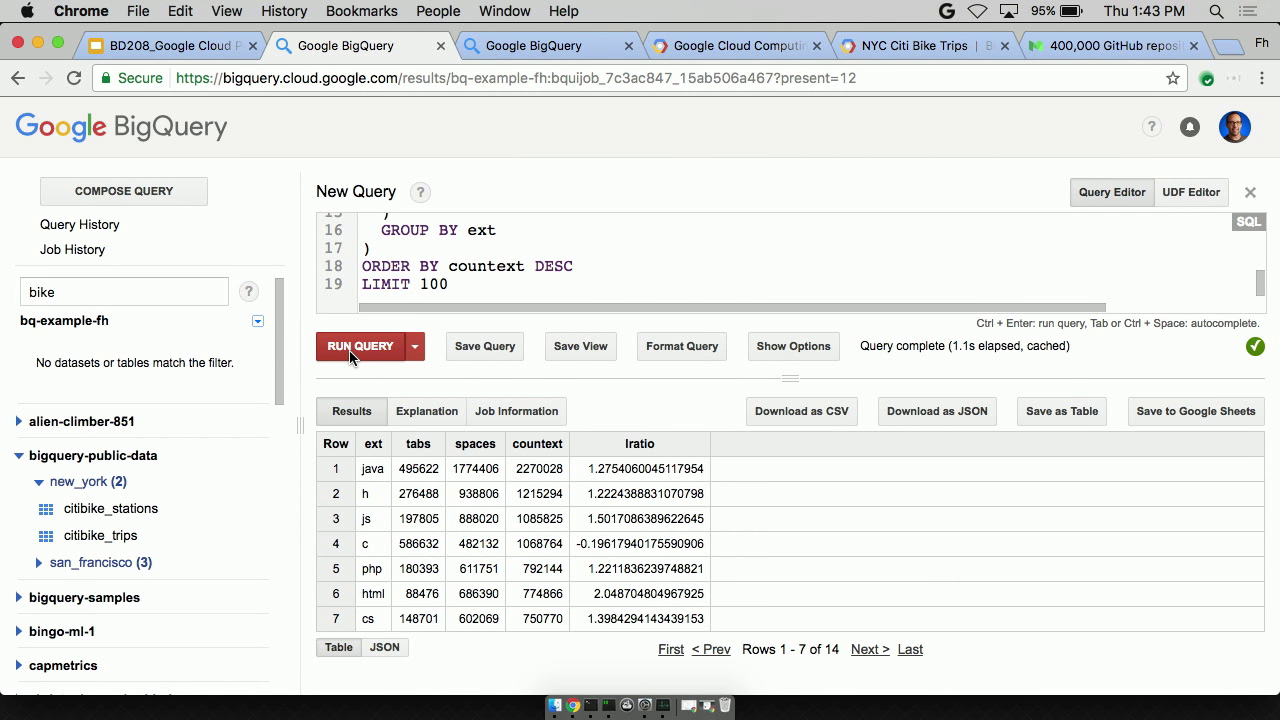
- Turn off Use Cached Results for the ranking query, rerun it, and hide the query options
click(800, 348)
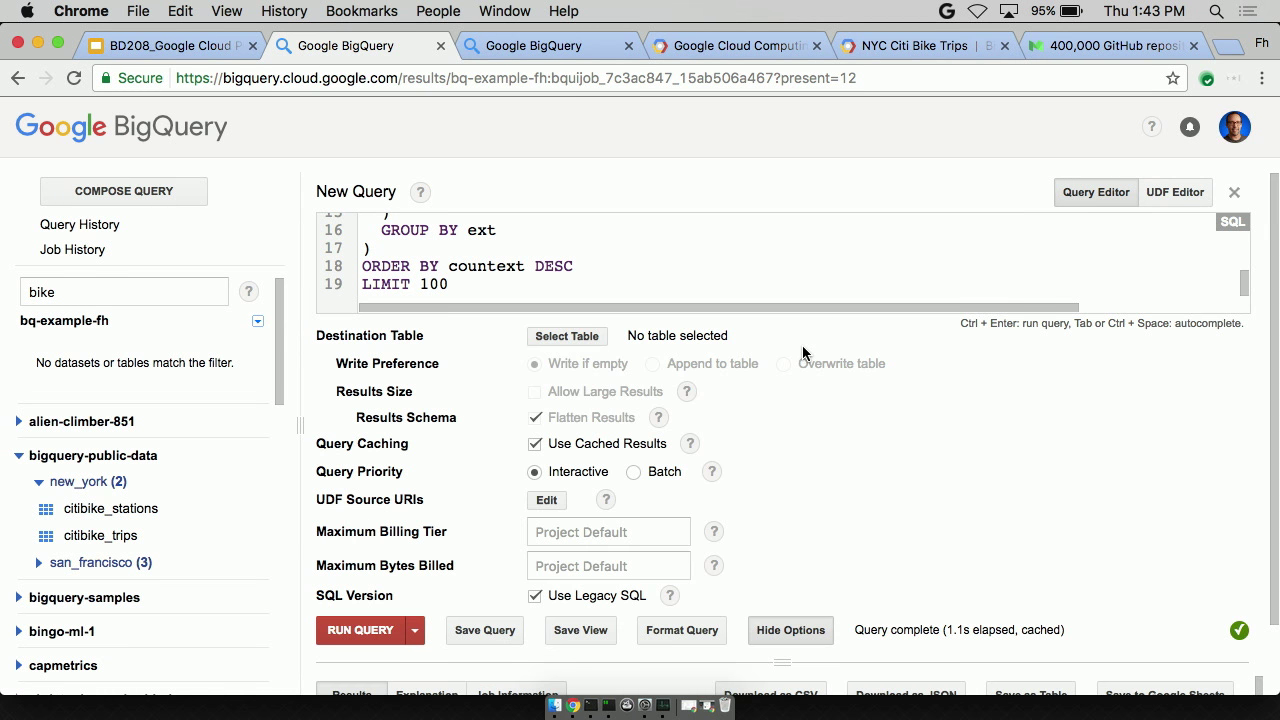
click(590, 444)
click(348, 630)
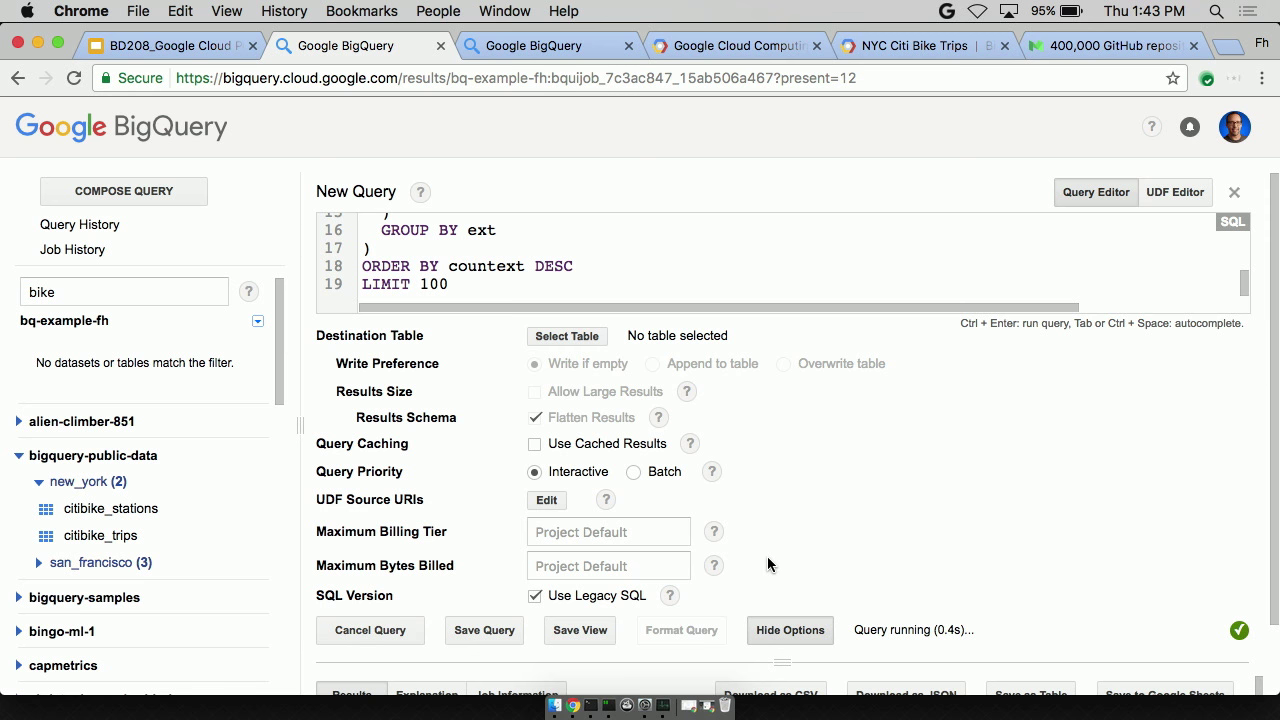
click(784, 632)
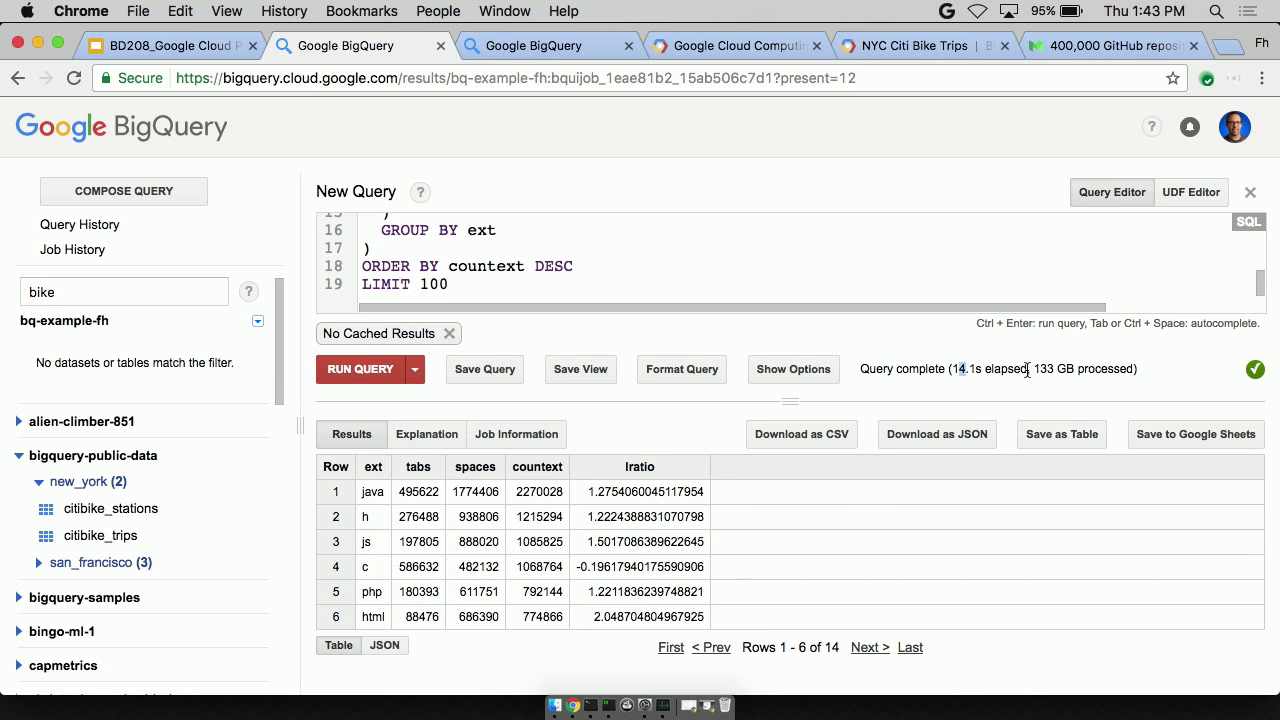
- Save the ranking query's results to Google Sheets and open the resulting spreadsheet
click(1162, 442)
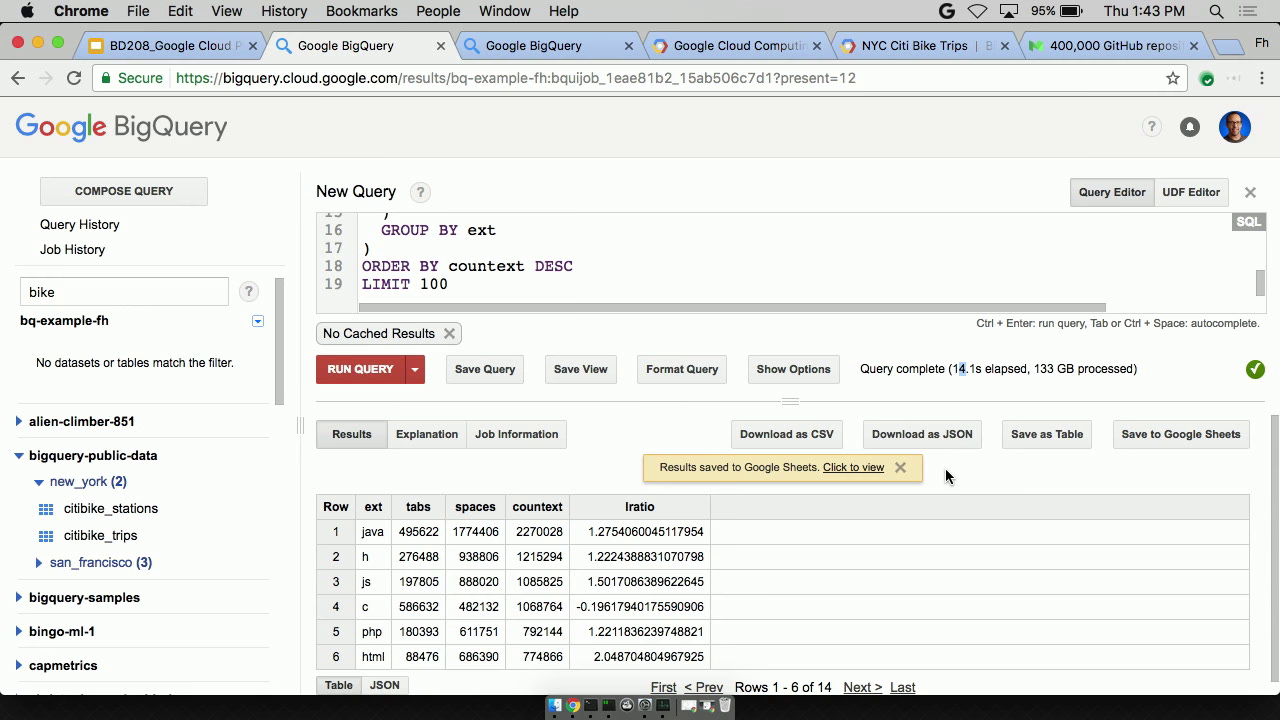
click(857, 469)
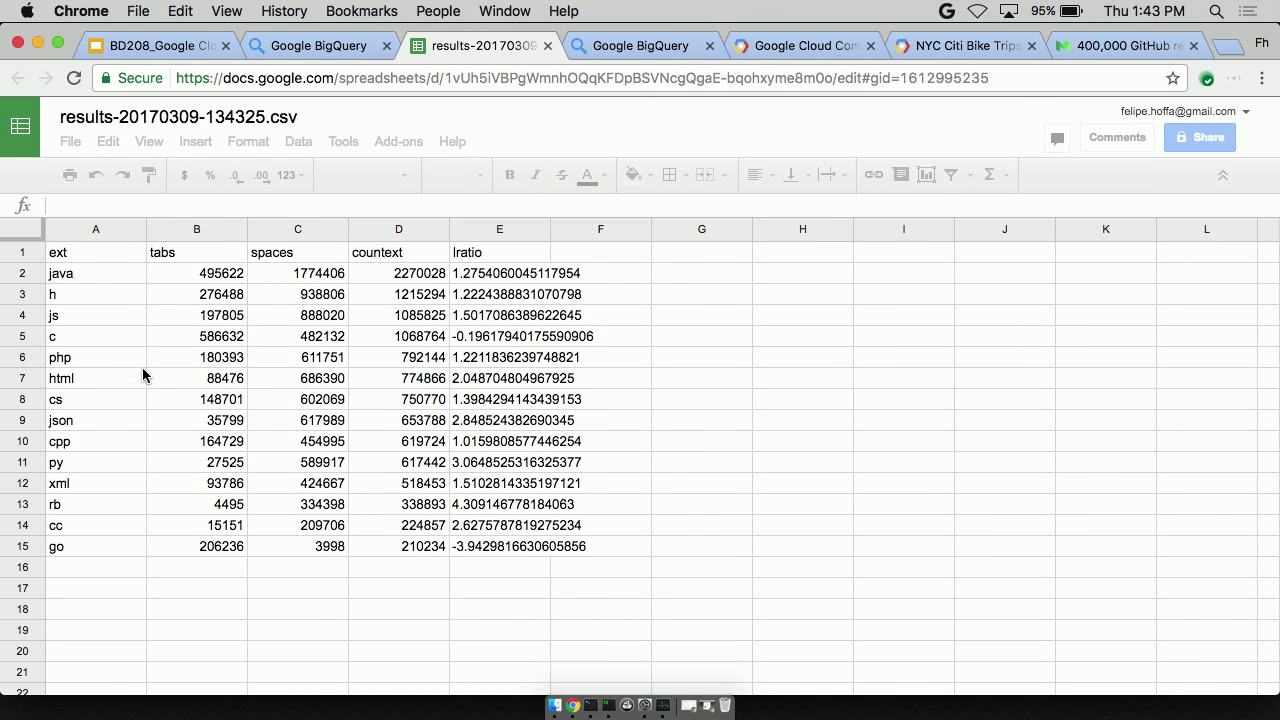
drag(97, 257, 306, 551)
click(195, 141)
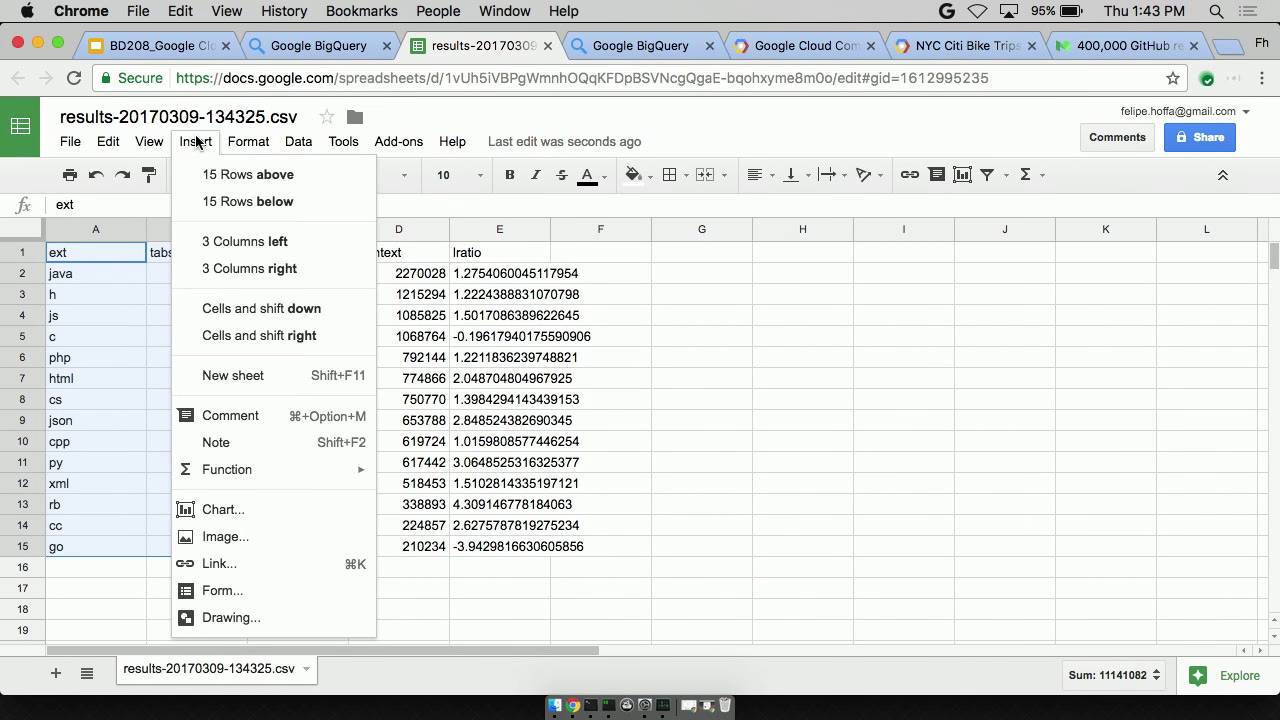
click(273, 512)
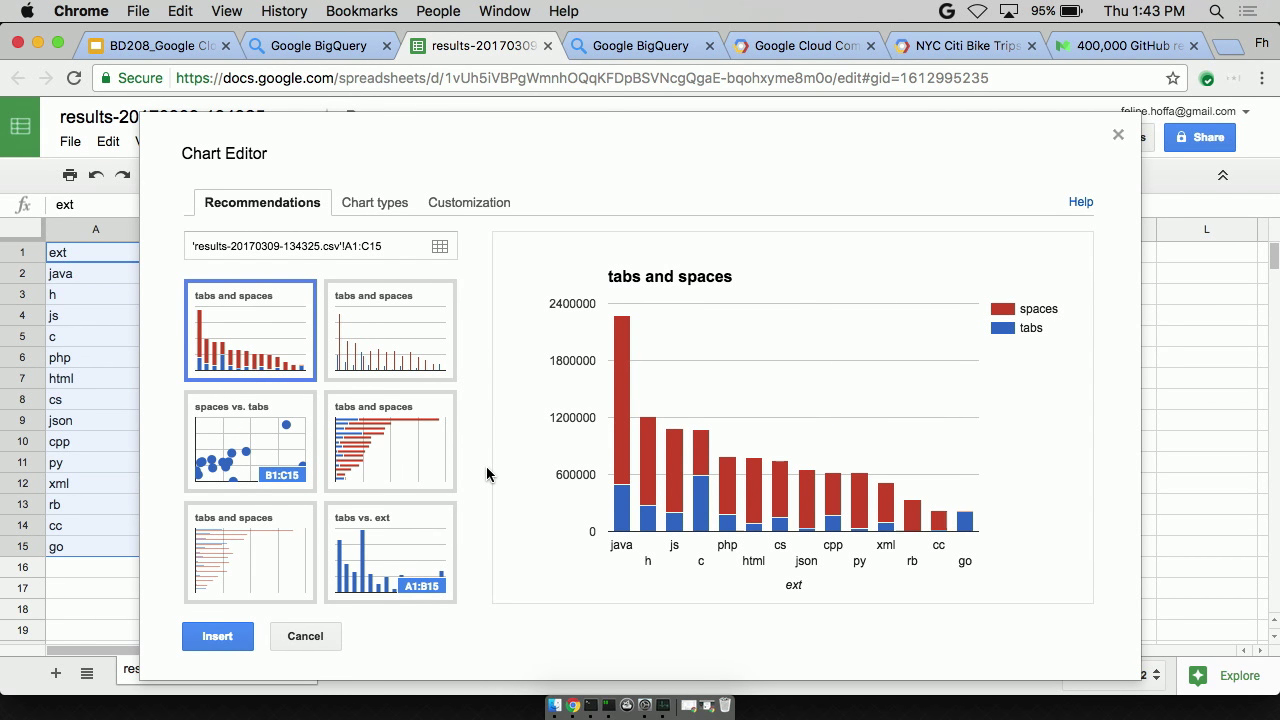
click(1118, 134)
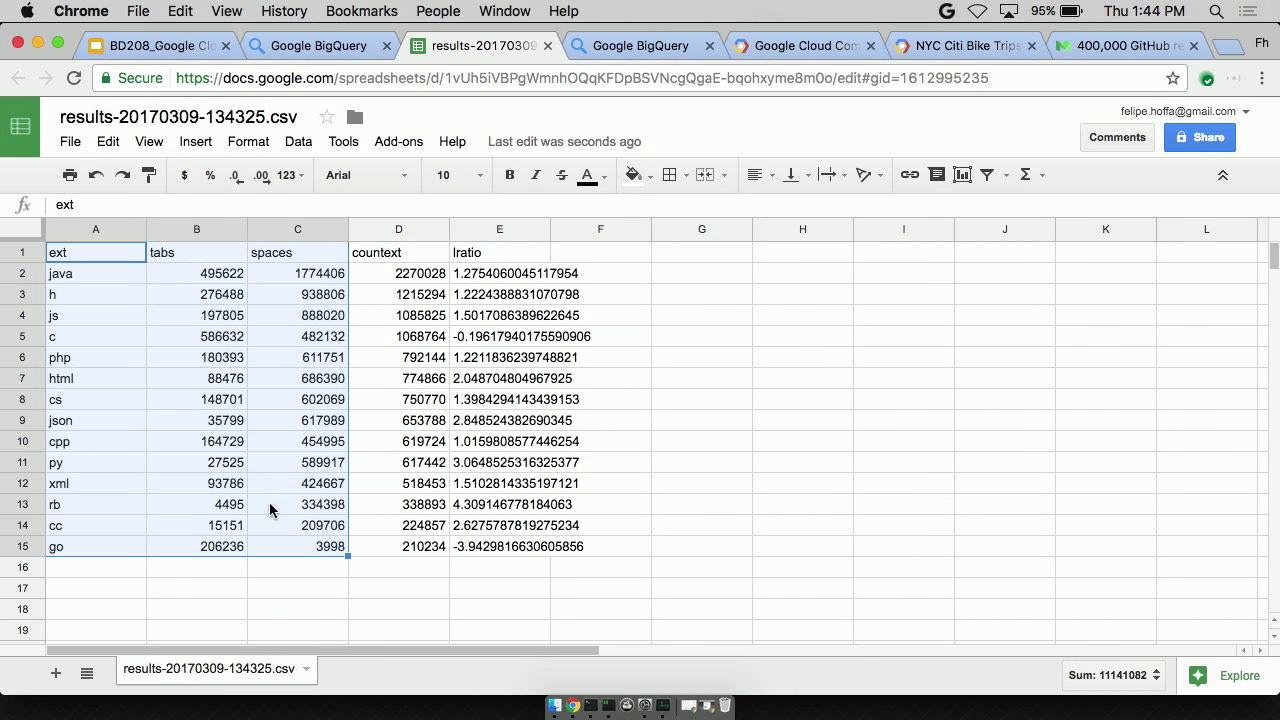
- Enter =A1 in cell A17 and copy the formula into B17 and C17
click(101, 595)
text(=)
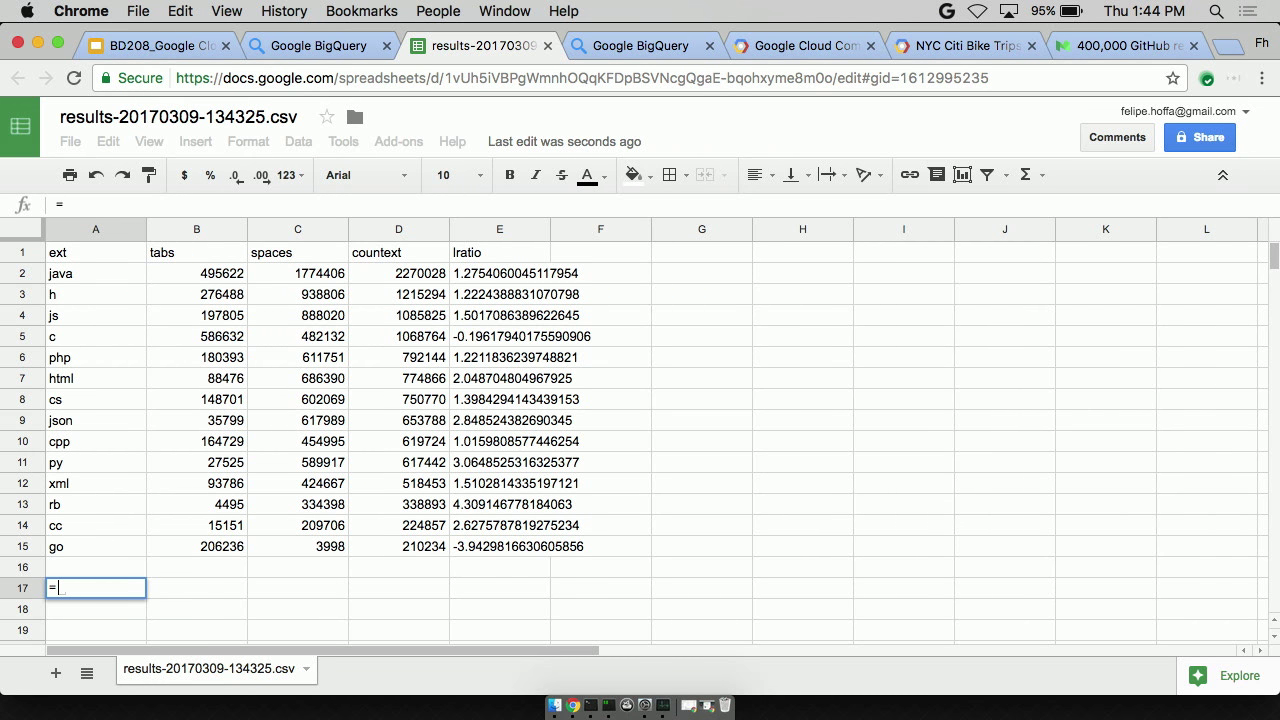
click(96, 260)
key(Return)
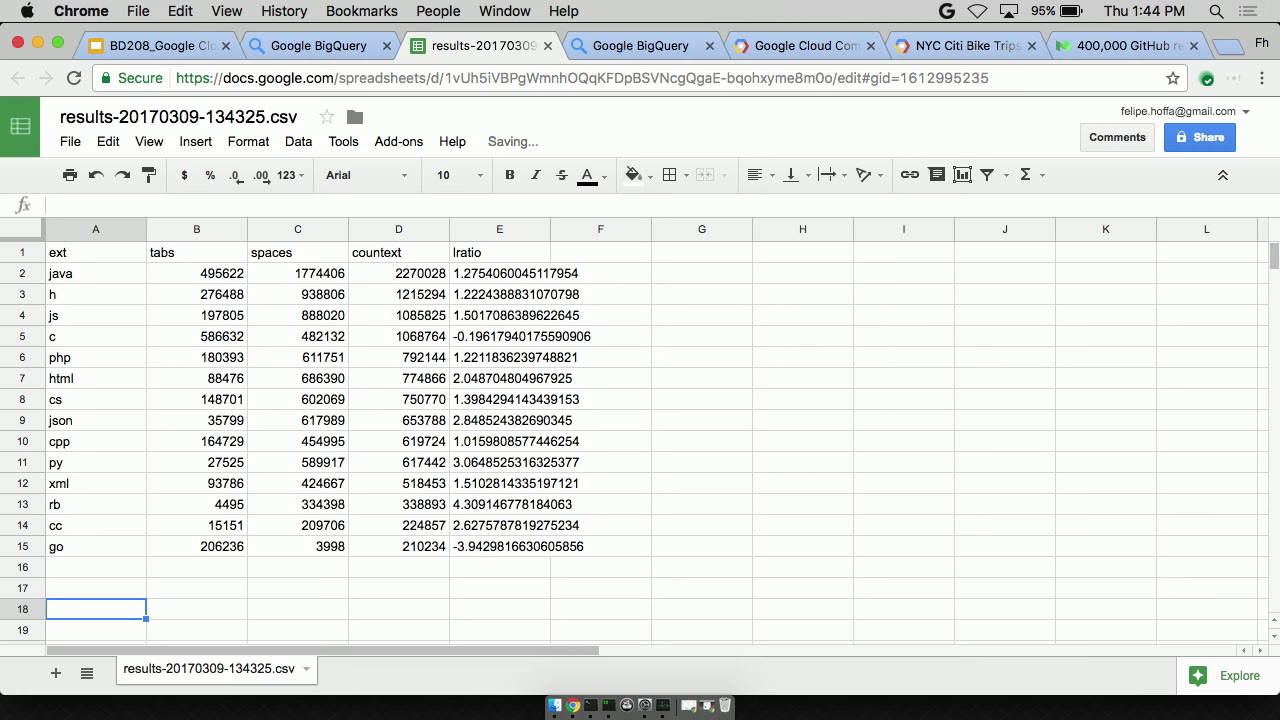
key(Up)
key(super+c)
key(Right)
key(super+v)
key(Right)
key(super+v)
- Fill the copied reference formula across A17:C33 to mirror the ext, tabs and spaces columns below the original data
key(Left)
key(Left)
key(shift+Right)
key(shift+Right)
key(shift+Down)
key(shift+Down)
key(shift+Down)
key(shift+Down)
key(shift+Down)
key(shift+Down)
key(shift+Down)
key(shift+Down)
key(shift+Down)
key(shift+Down)
key(shift+Down)
key(shift+Down)
key(shift+Down)
key(shift+Down)
key(shift+Down)
key(shift+Down)
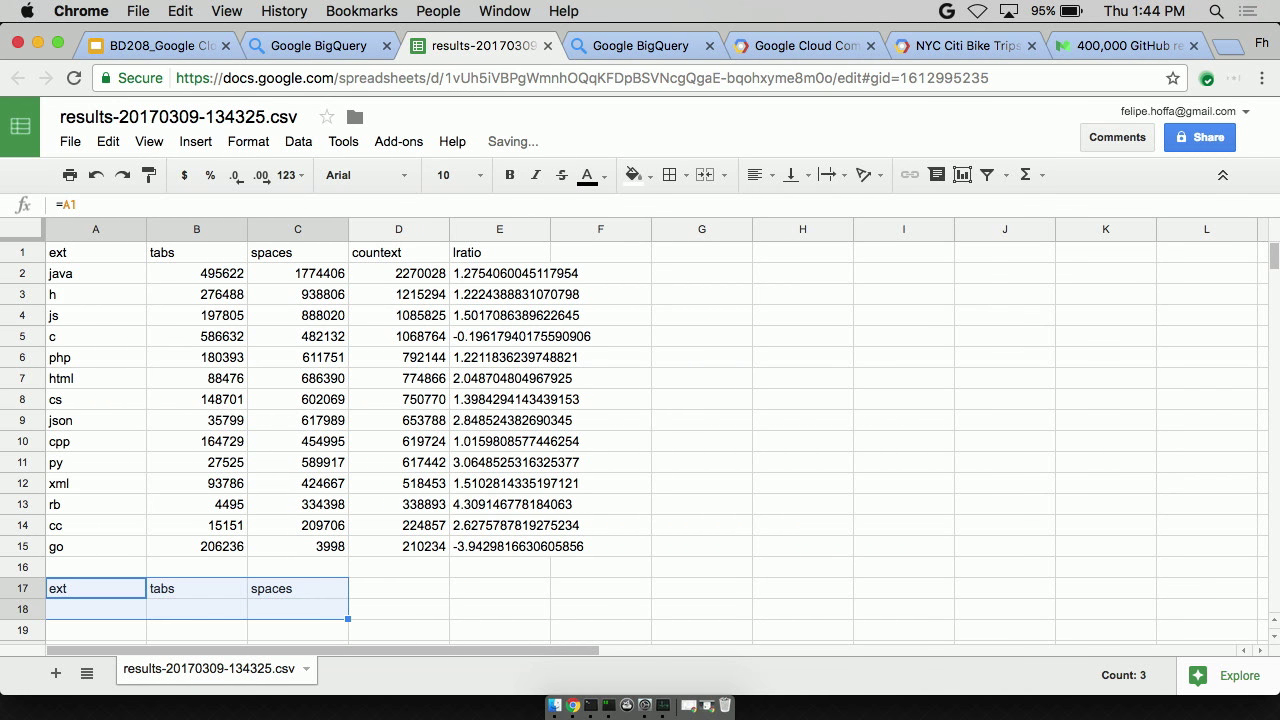
key(super+v)
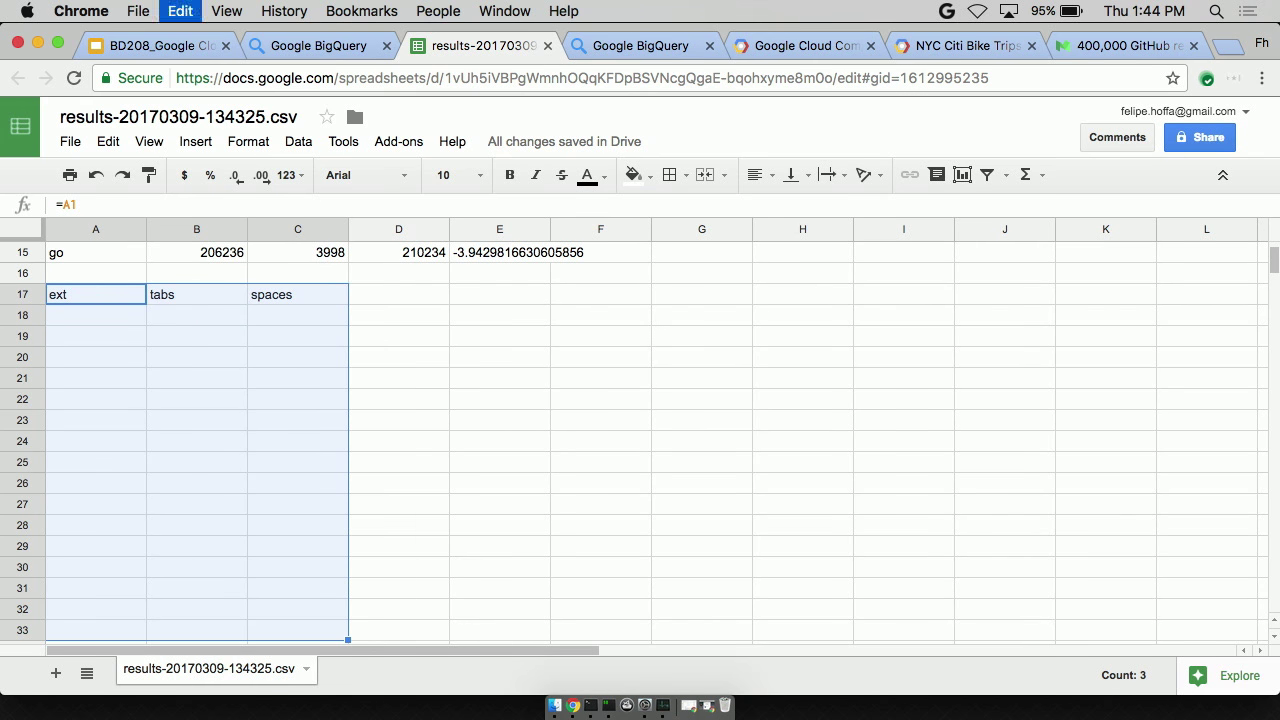
click(197, 338)
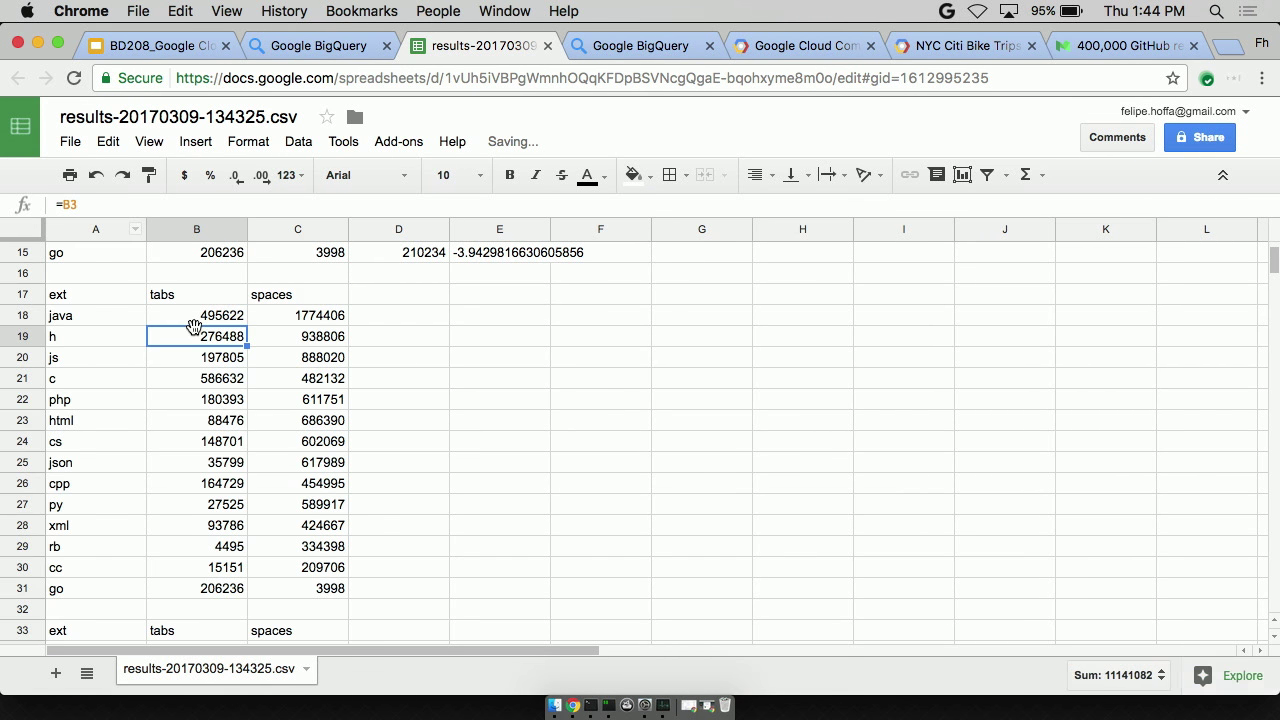
click(196, 318)
text(=-)
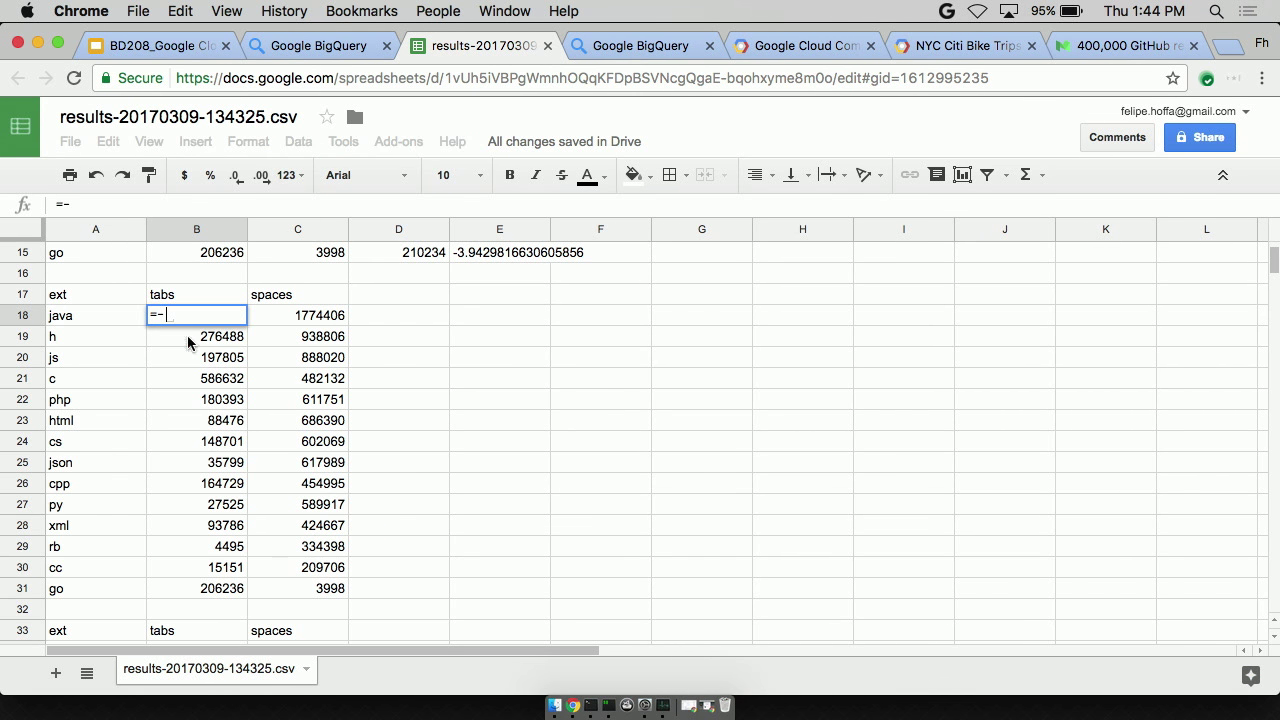
click(200, 267)
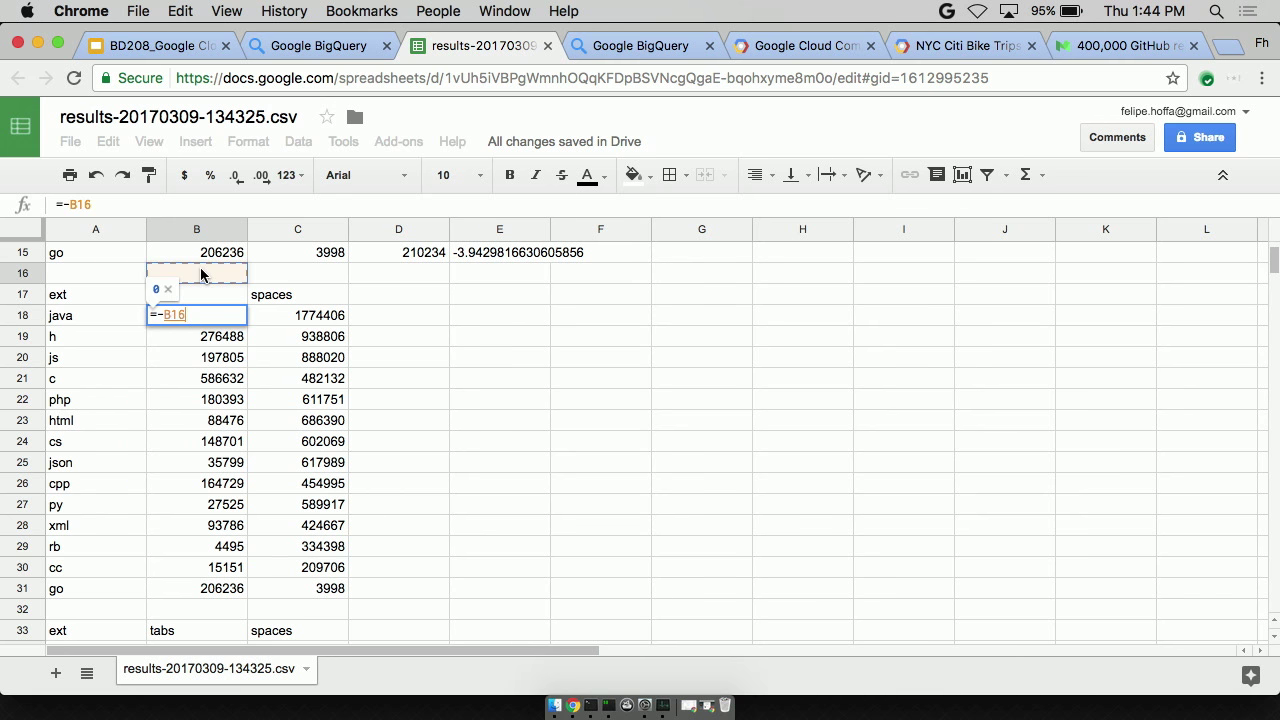
scroll(200, 267, up, 5)
scroll(200, 267, up, 1)
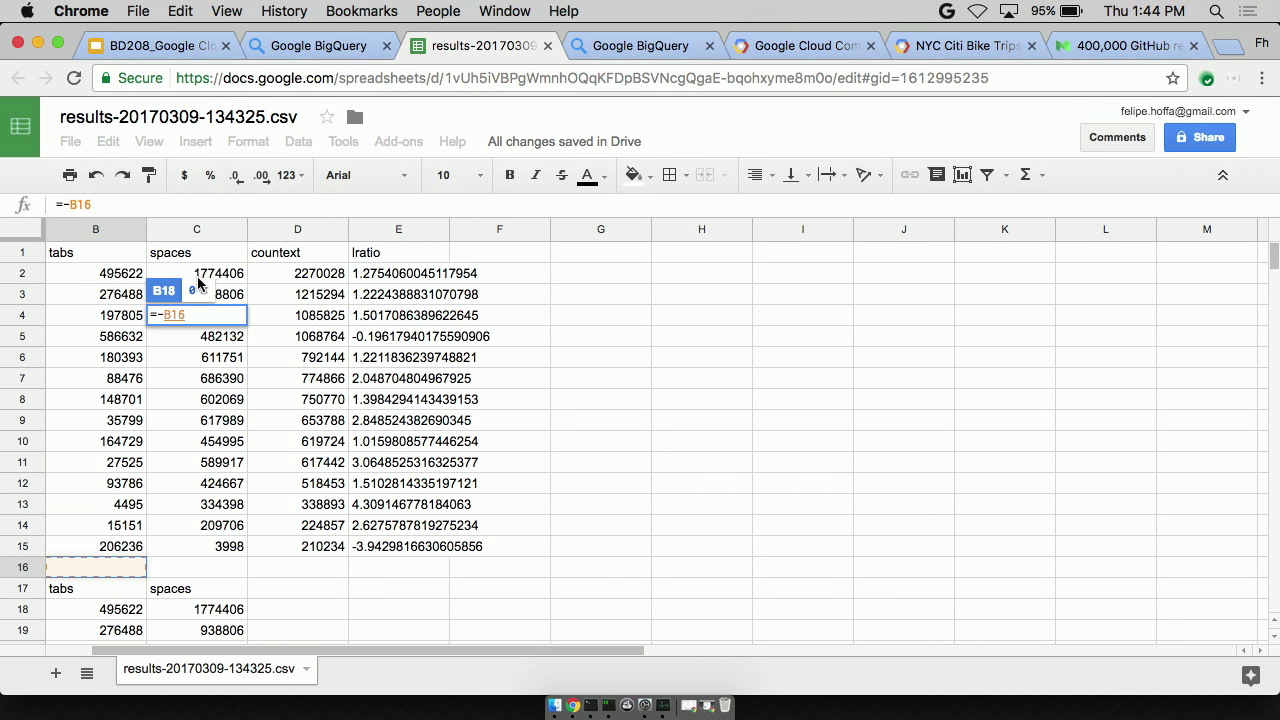
click(197, 276)
key(Return)
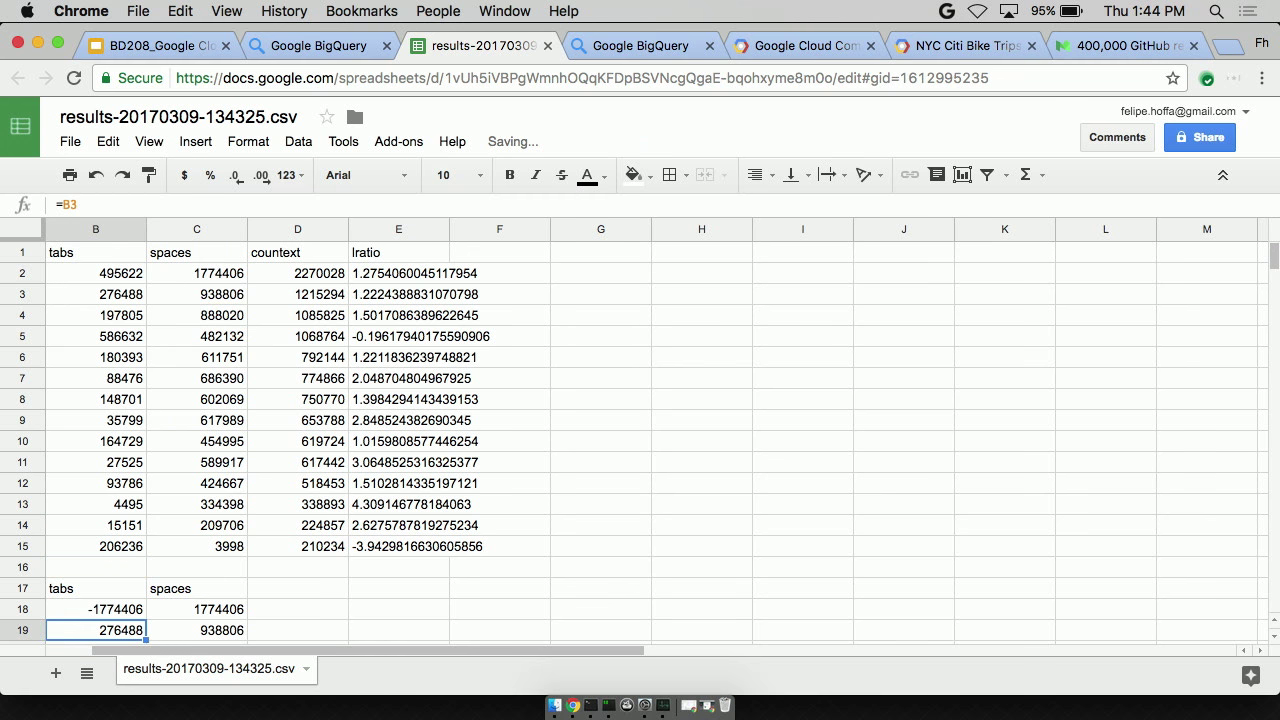
click(121, 611)
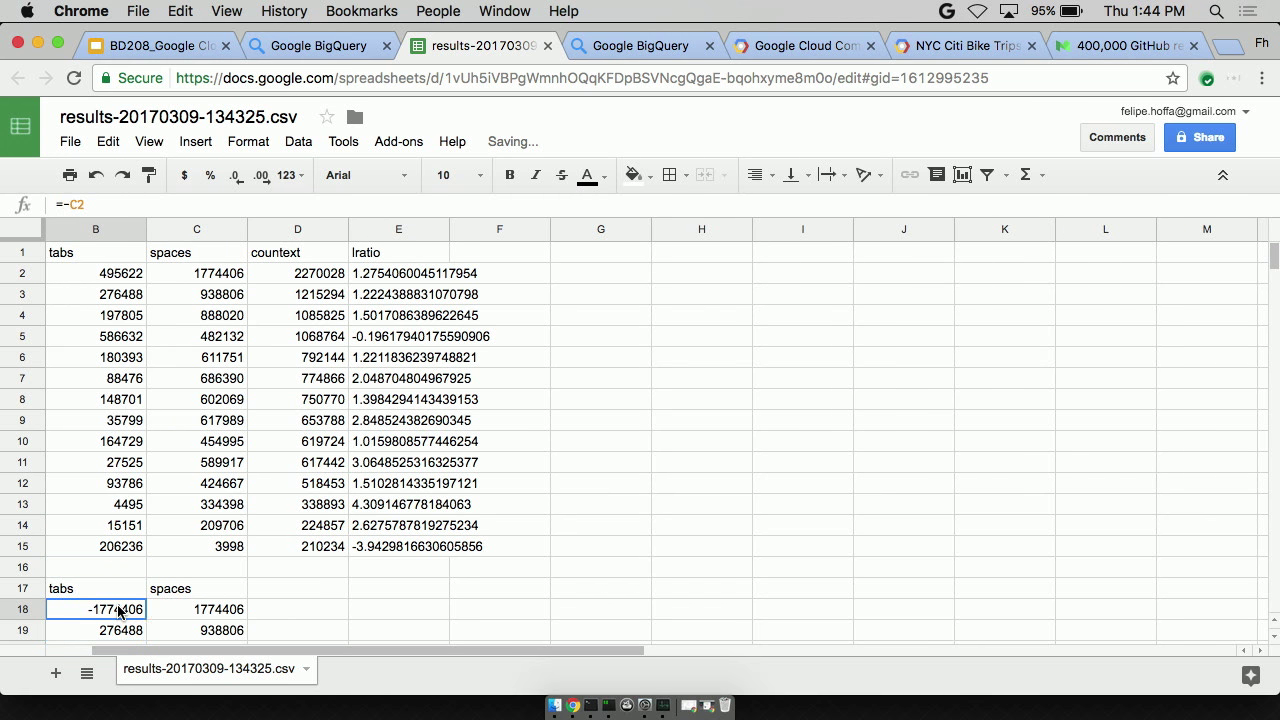
key(super+z)
- Enter =-1*B2 in cell B18 to make the java tabs value negative
text(=-1*)
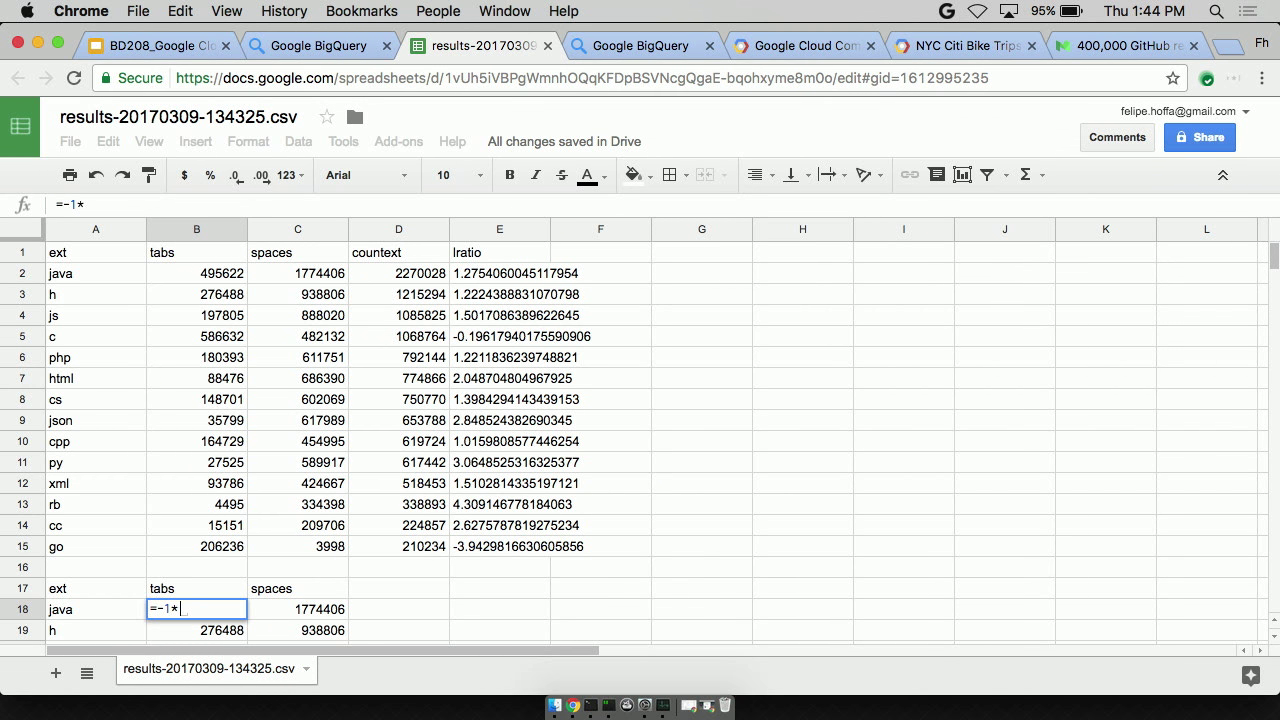
click(217, 276)
key(Return)
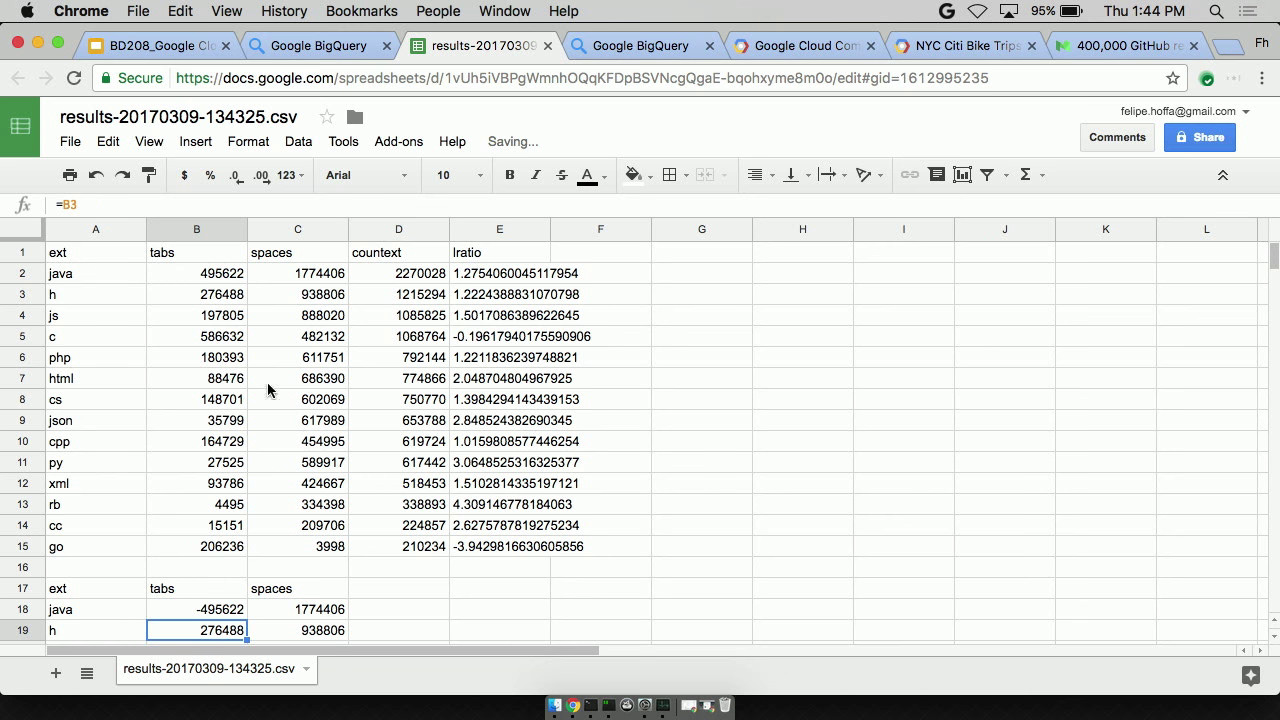
- Copy the negated formula from B18 down the tabs column through the go row in B31
drag(210, 610, 210, 630)
key(ctrl+c)
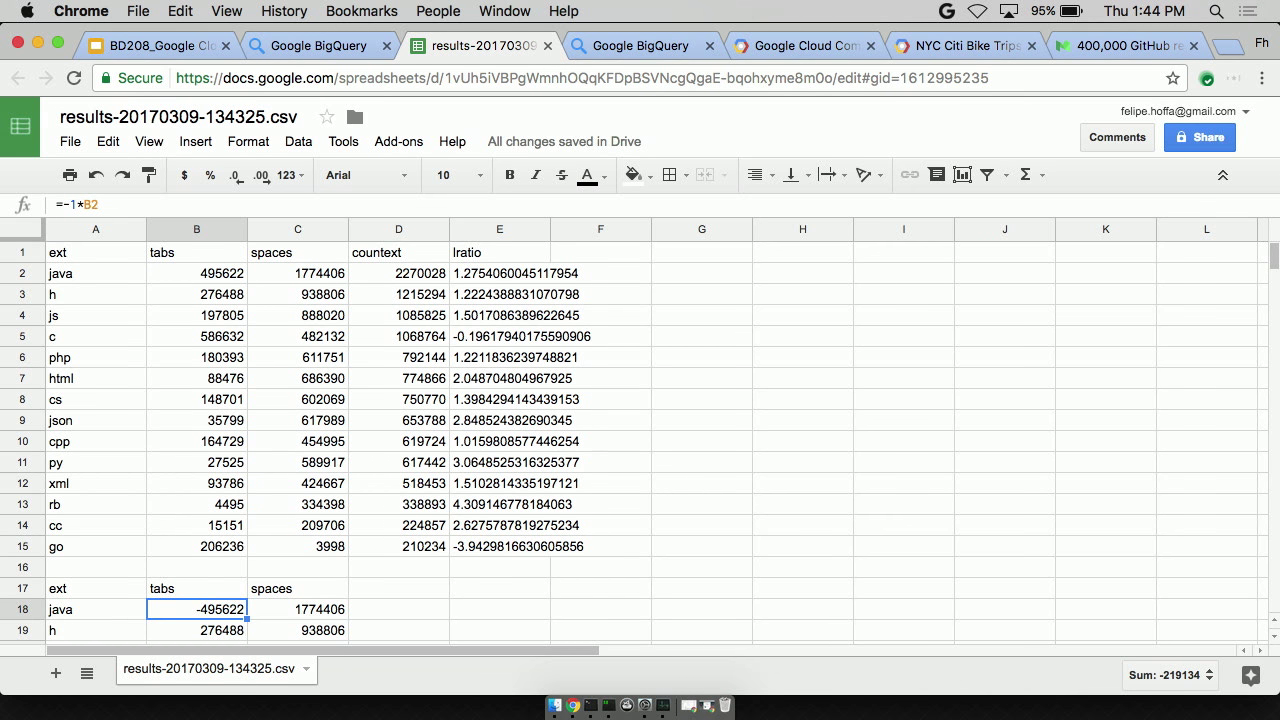
scroll(304, 440, down, 1)
key(shift+Down)
key(shift+Down)
key(shift+Down)
key(shift+Down)
key(shift+Down)
key(shift+Down)
key(shift+Down)
key(shift+Down)
key(shift+Down)
key(shift+Down)
key(shift+Down)
key(shift+Down)
key(shift+Down)
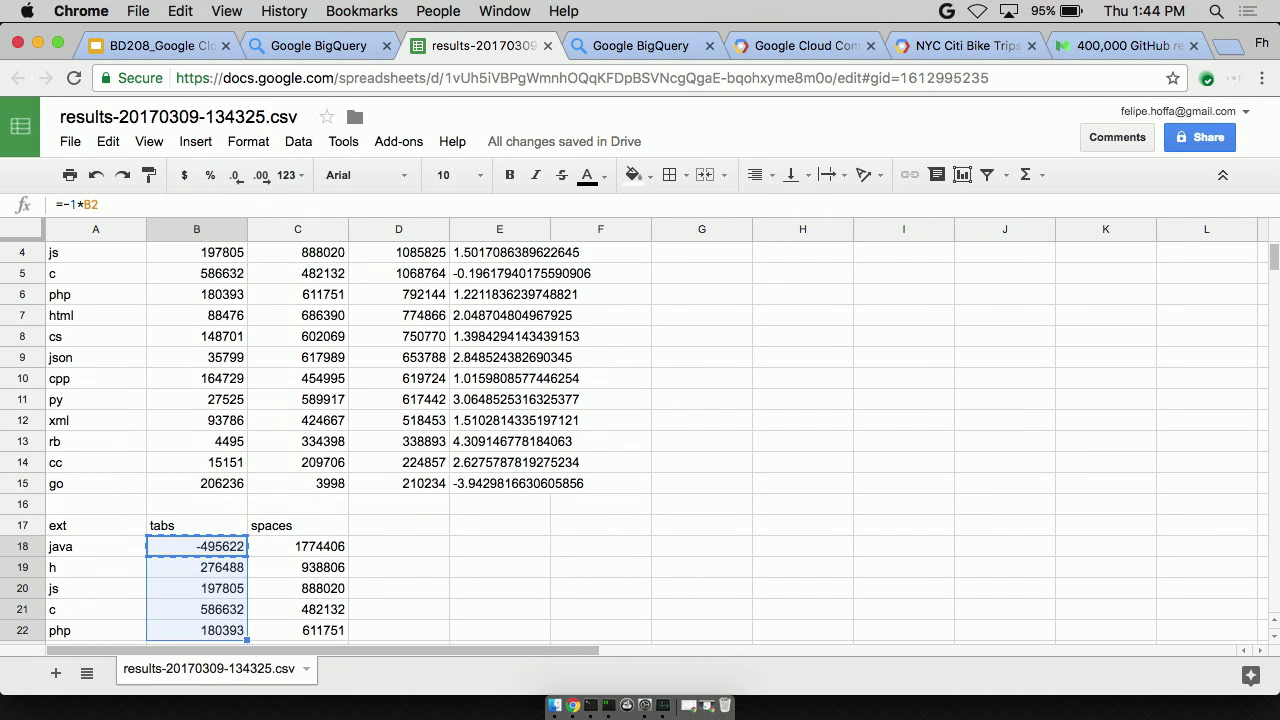
key(shift+Down)
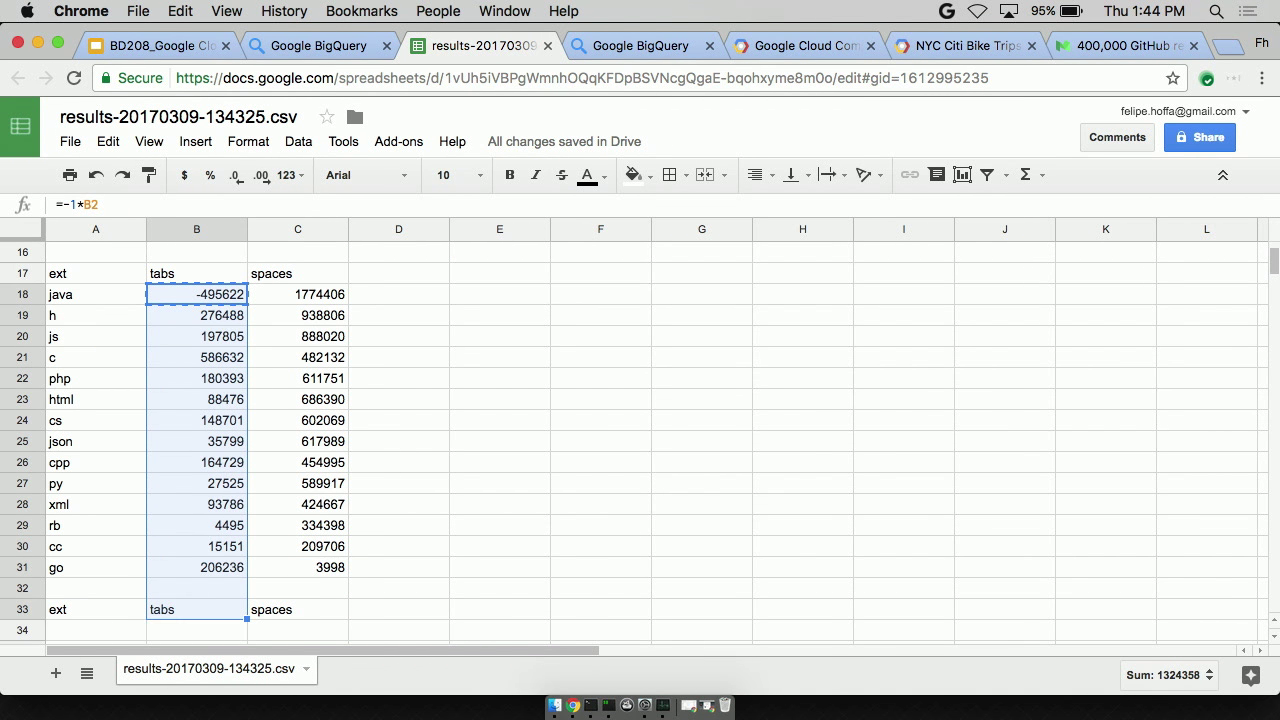
key(shift+Up)
key(shift+Up)
key(ctrl+v)
- Start a chart from the range A17:C31 and choose the recommended horizontal bar chart of tabs and spaces
drag(83, 278, 309, 577)
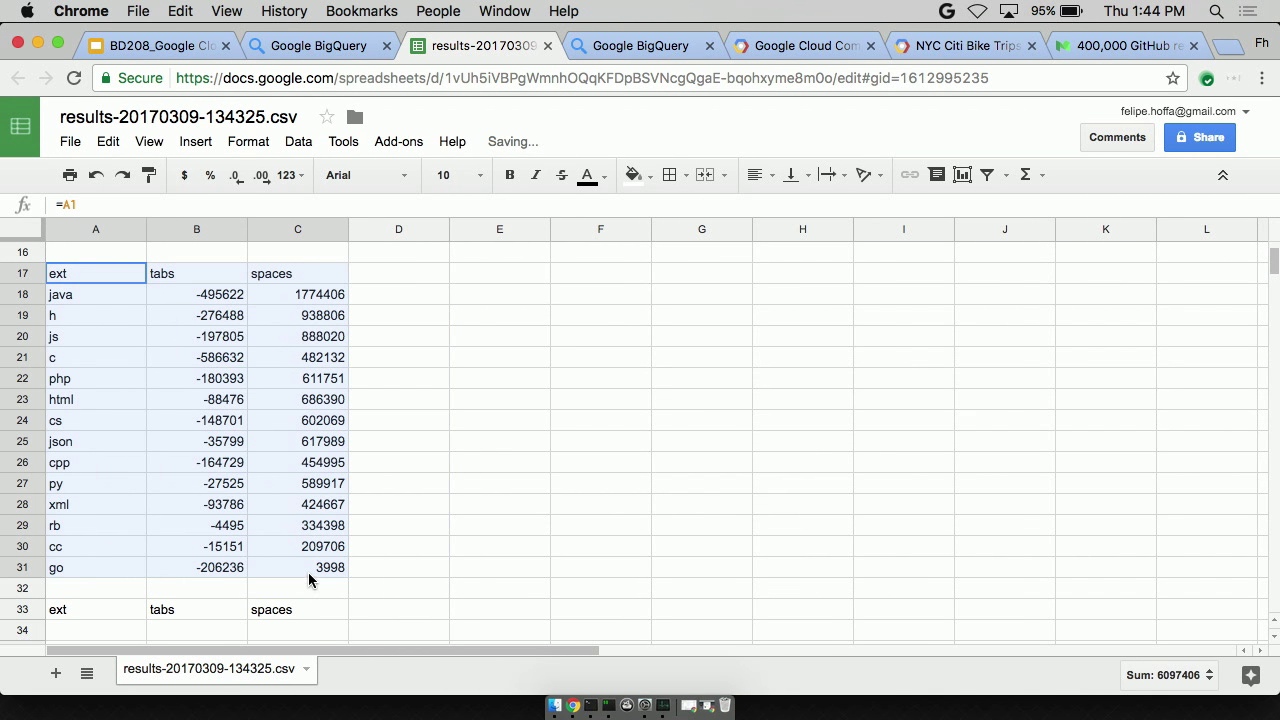
click(196, 141)
click(236, 514)
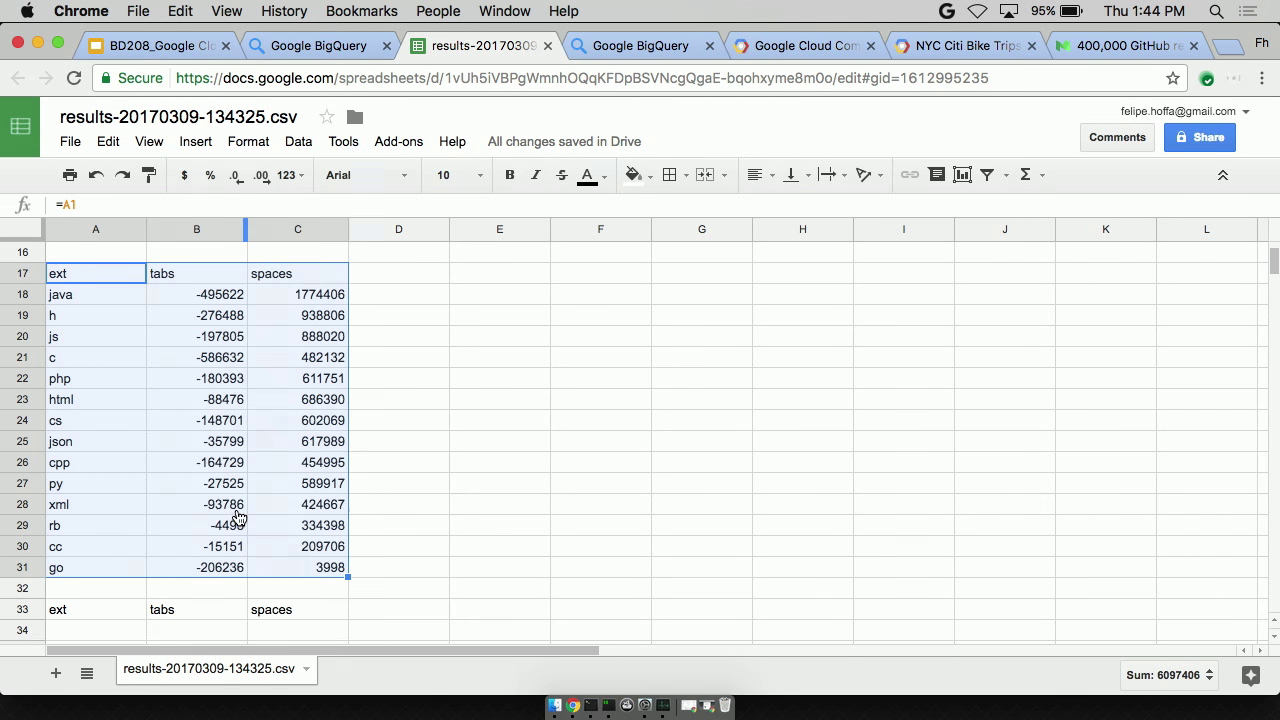
click(277, 461)
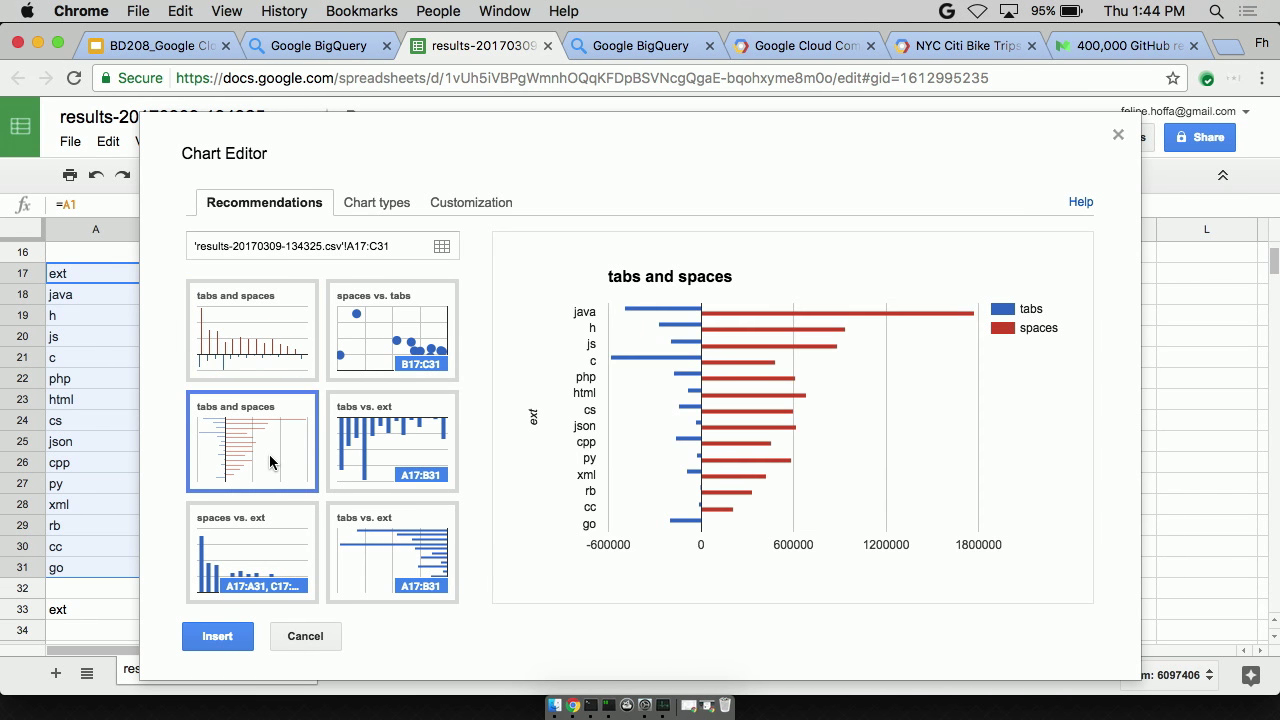
- Enable stacking for the tabs and spaces chart, insert it into the sheet and enlarge it
click(457, 205)
scroll(263, 506, down, 2)
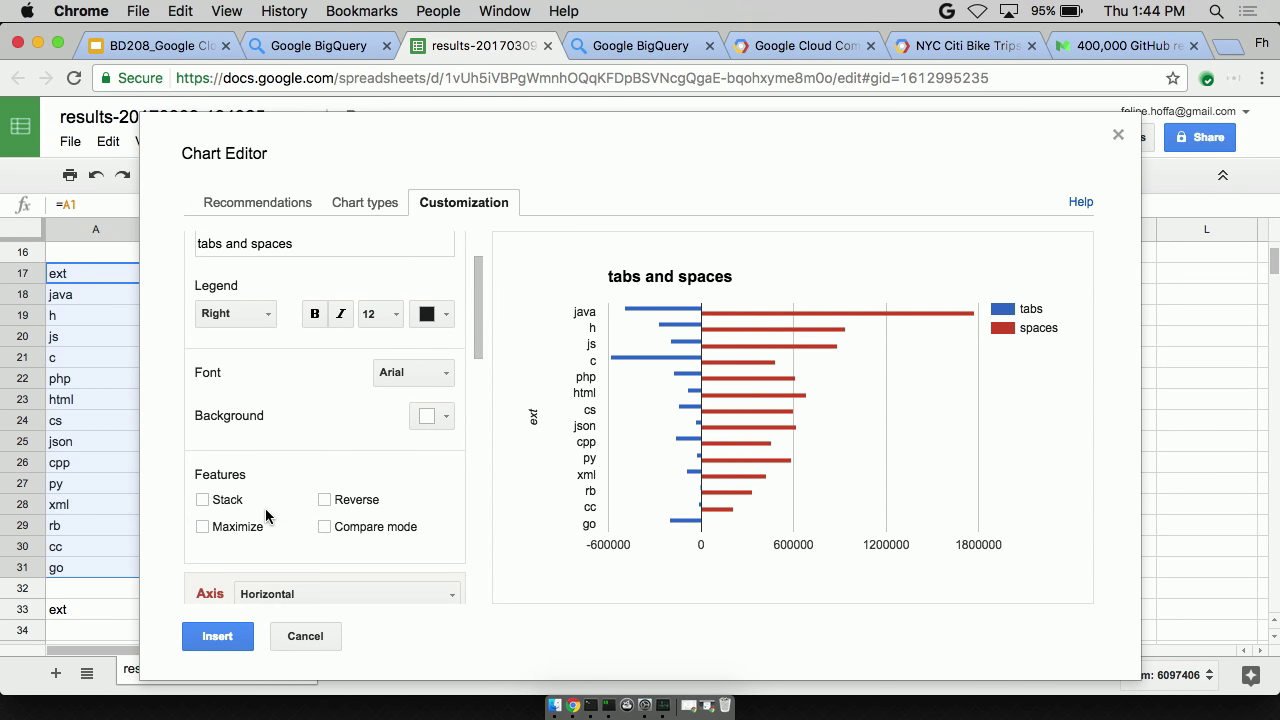
click(224, 499)
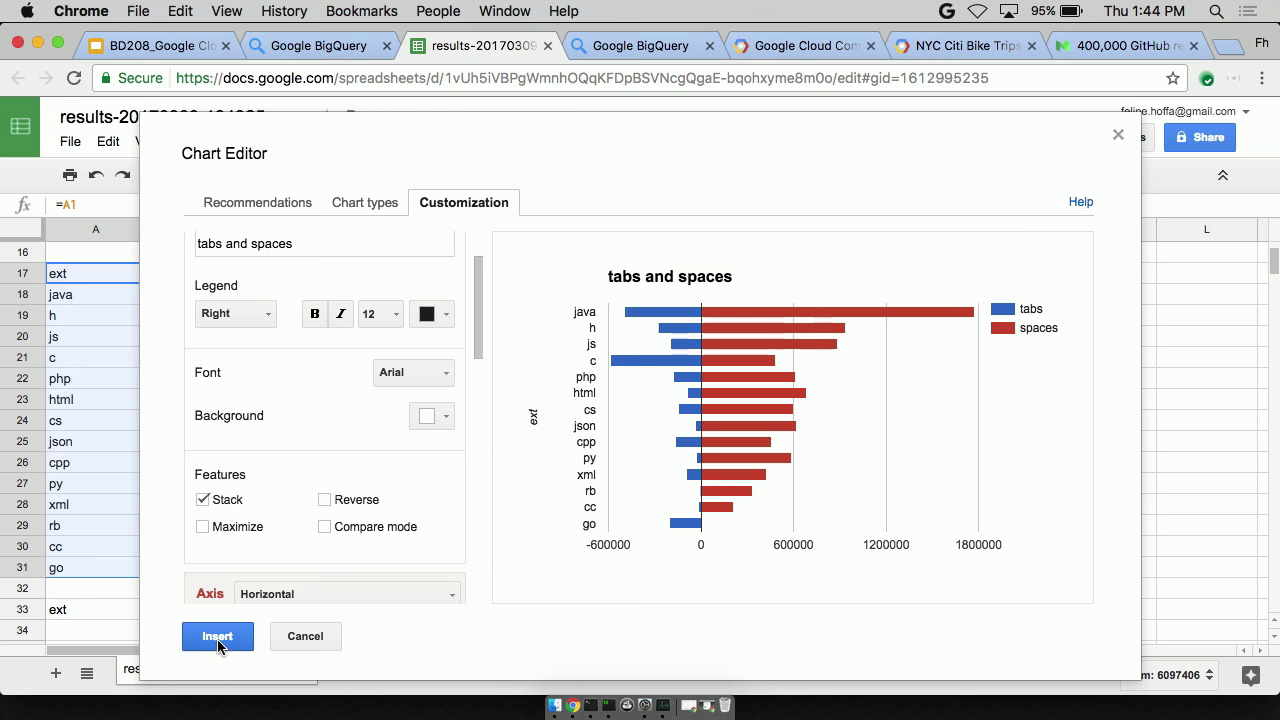
click(218, 638)
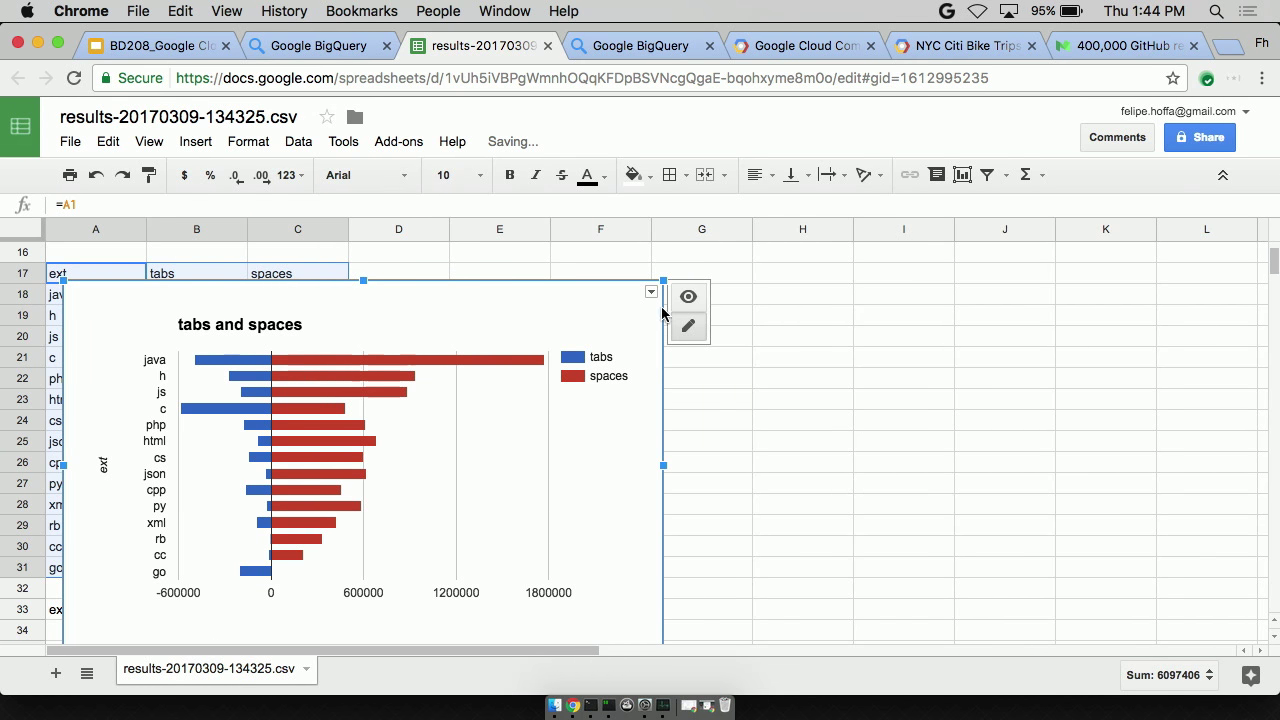
drag(665, 279, 828, 306)
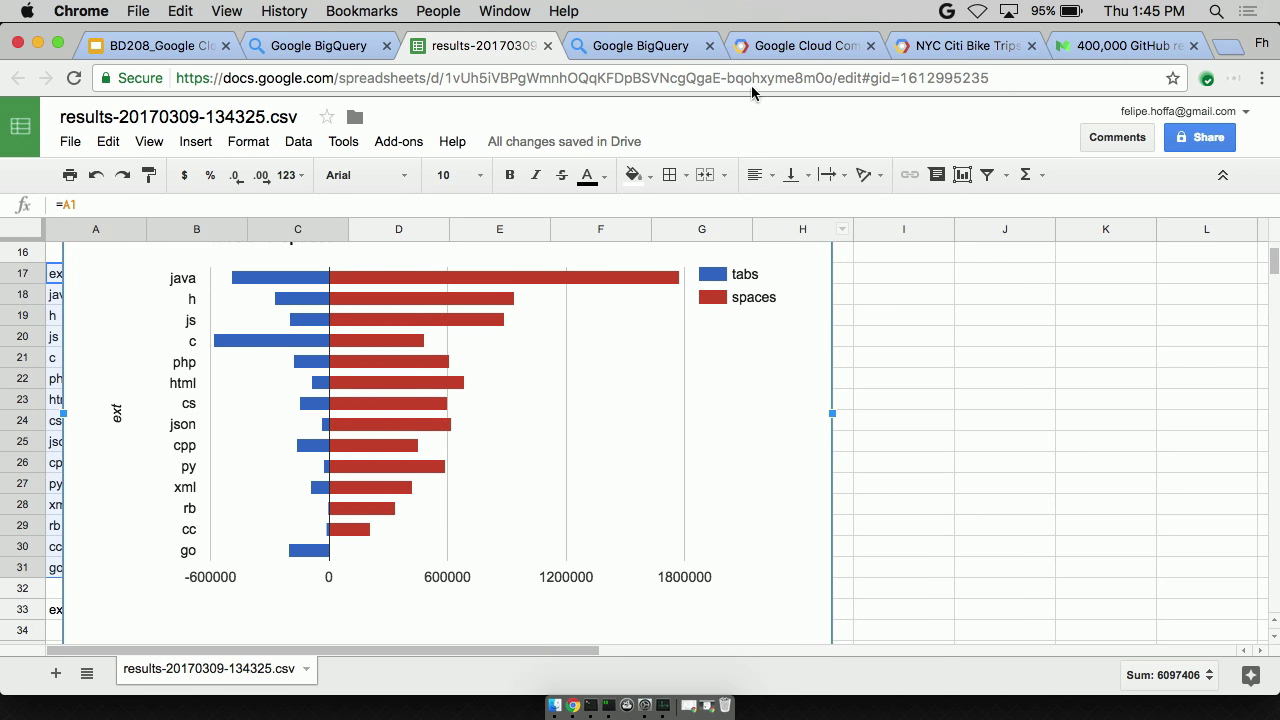
- Switch to the BD208 Google Slides presentation and enlarge the BigQuery Demo slide by shrinking the speaker notes area
click(156, 47)
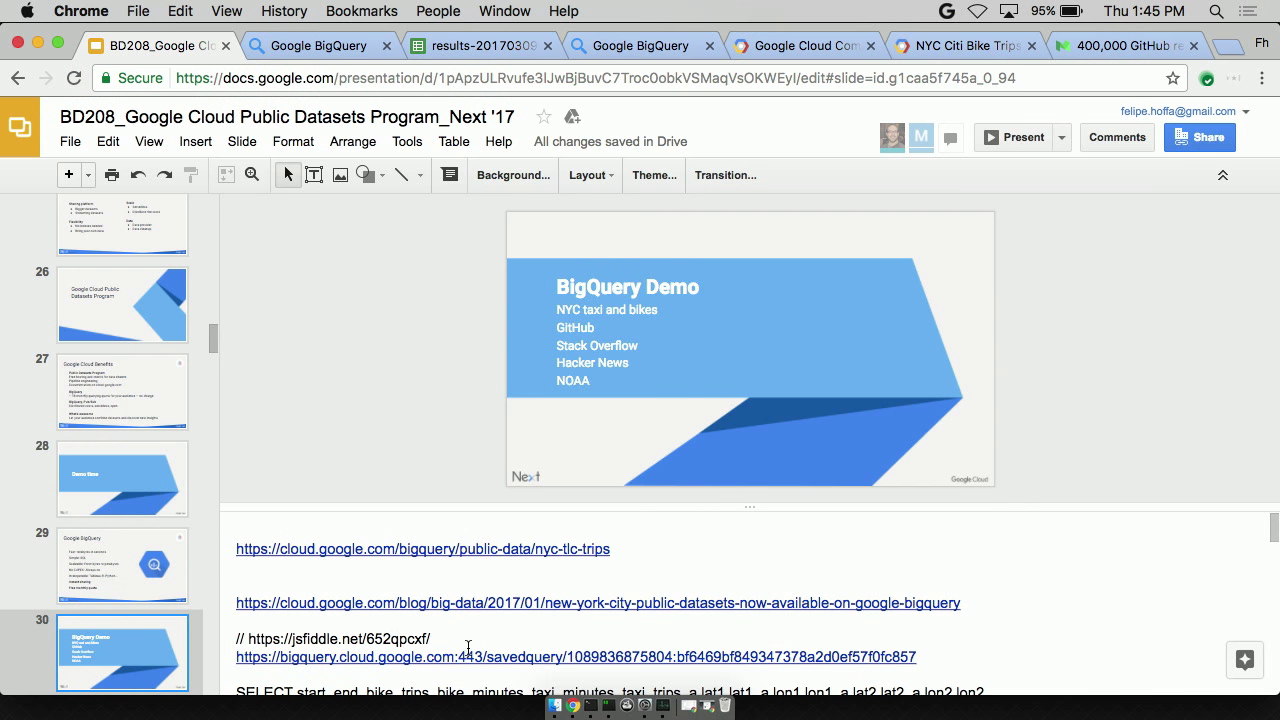
drag(750, 506, 749, 604)
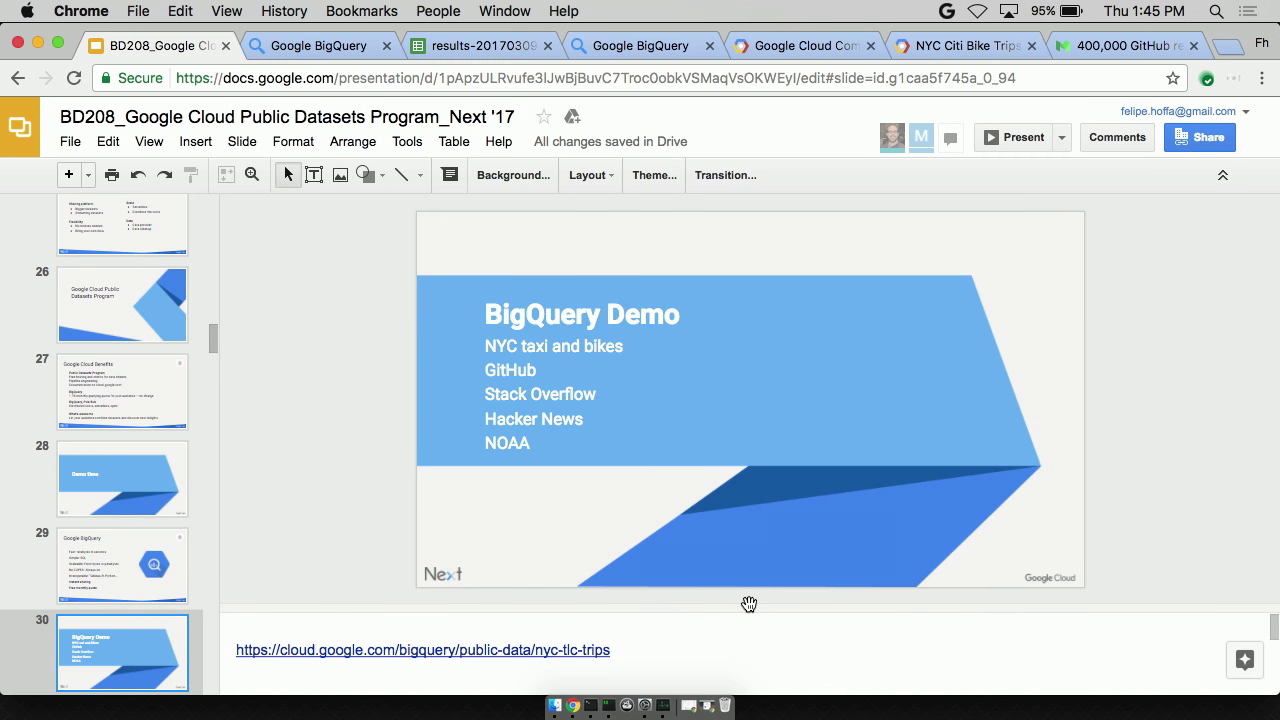
click(564, 418)
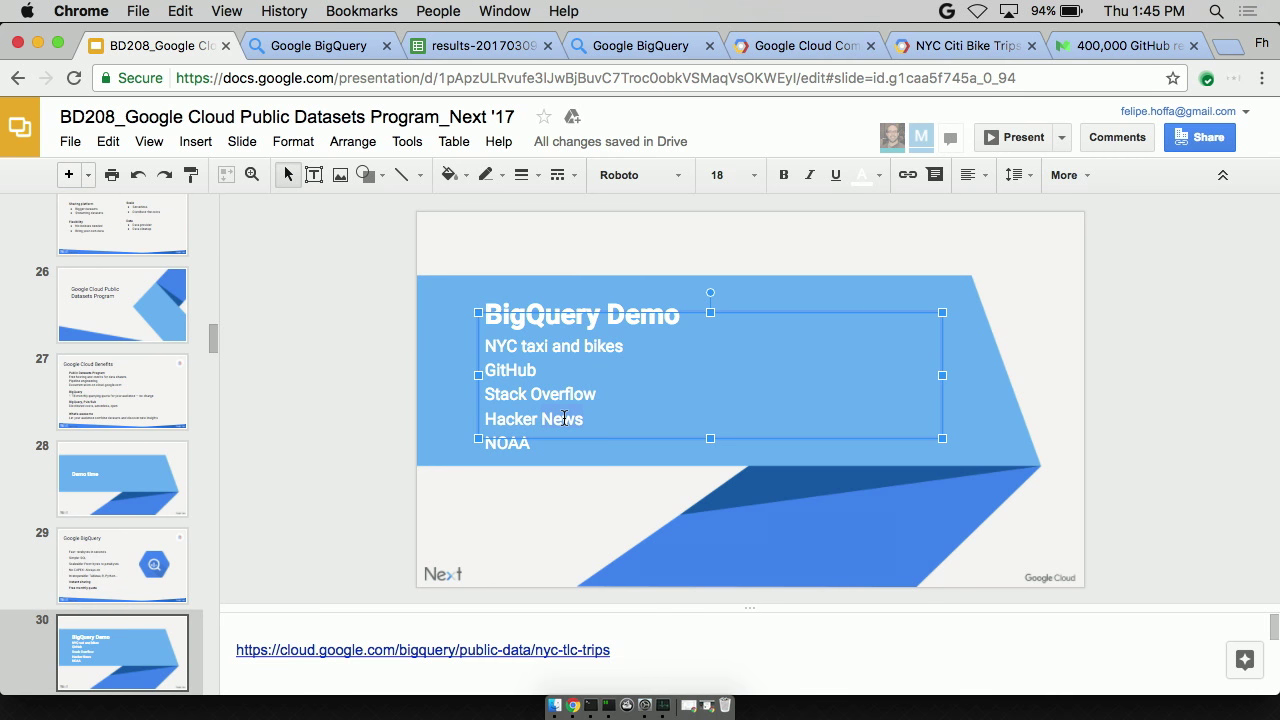
- Switch to BigQuery, filter the datasets for hacker and open the full table of the public hacker_news dataset
click(633, 44)
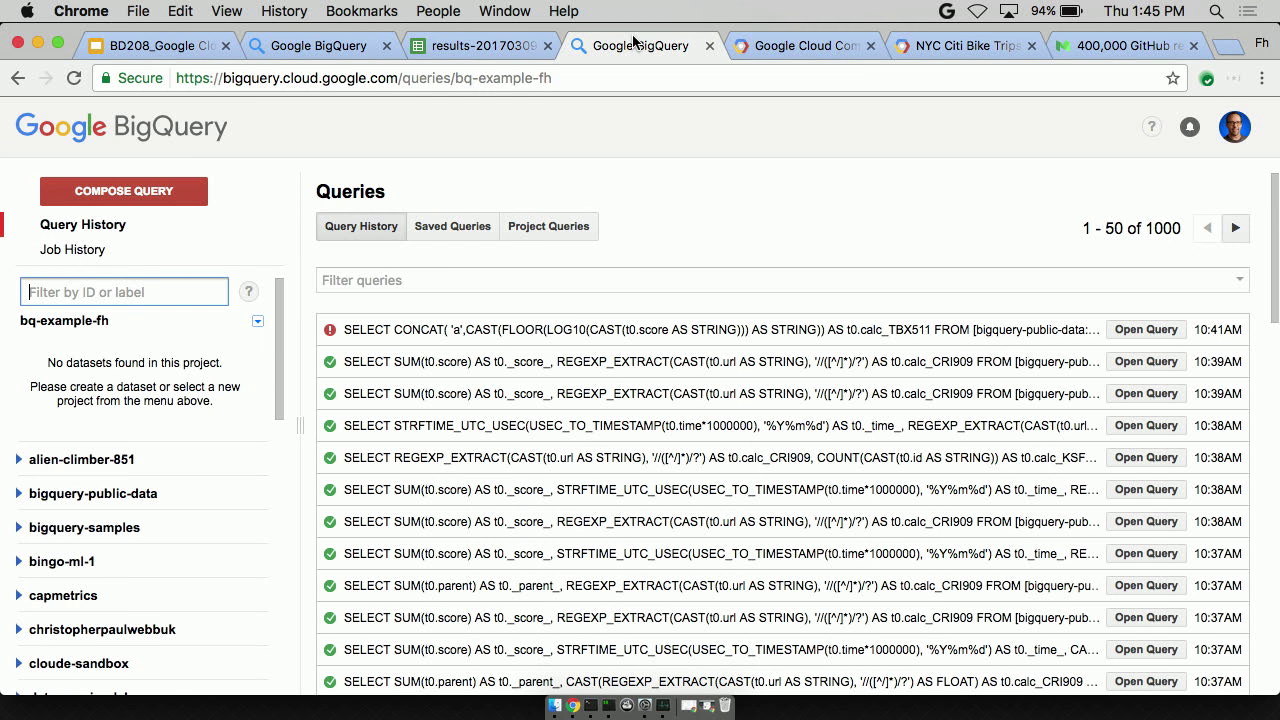
text(hacker)
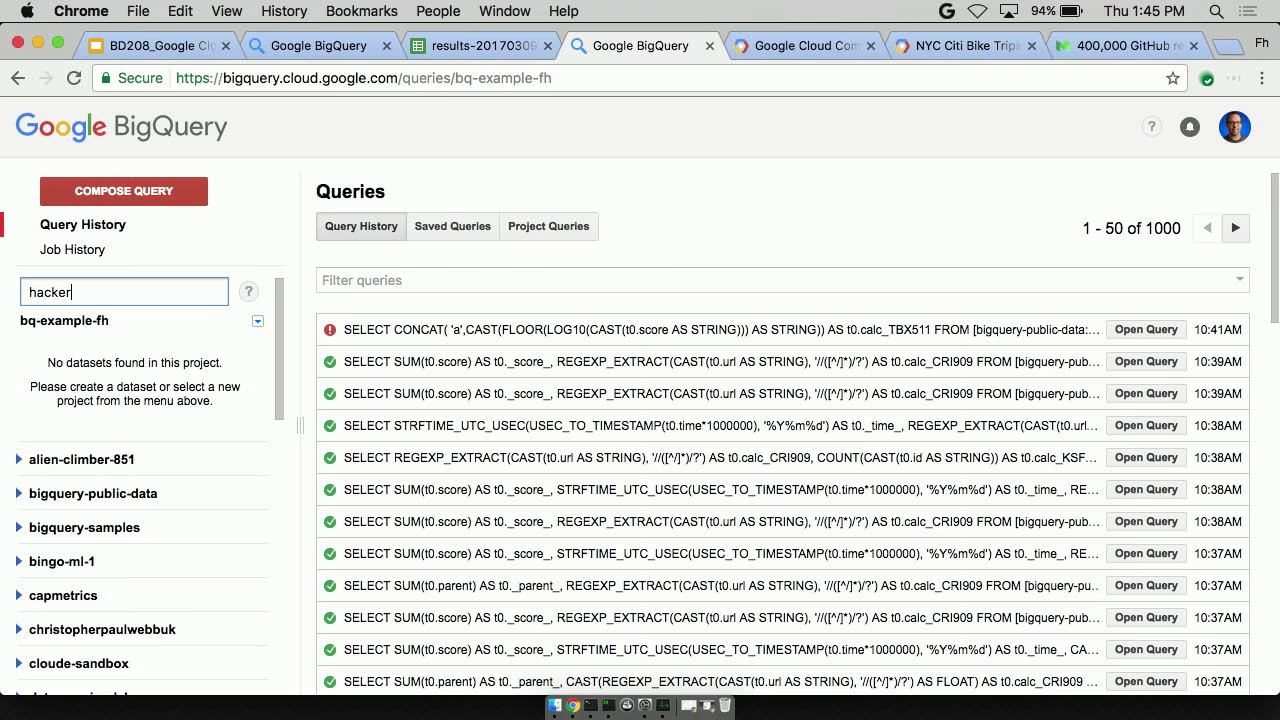
click(112, 482)
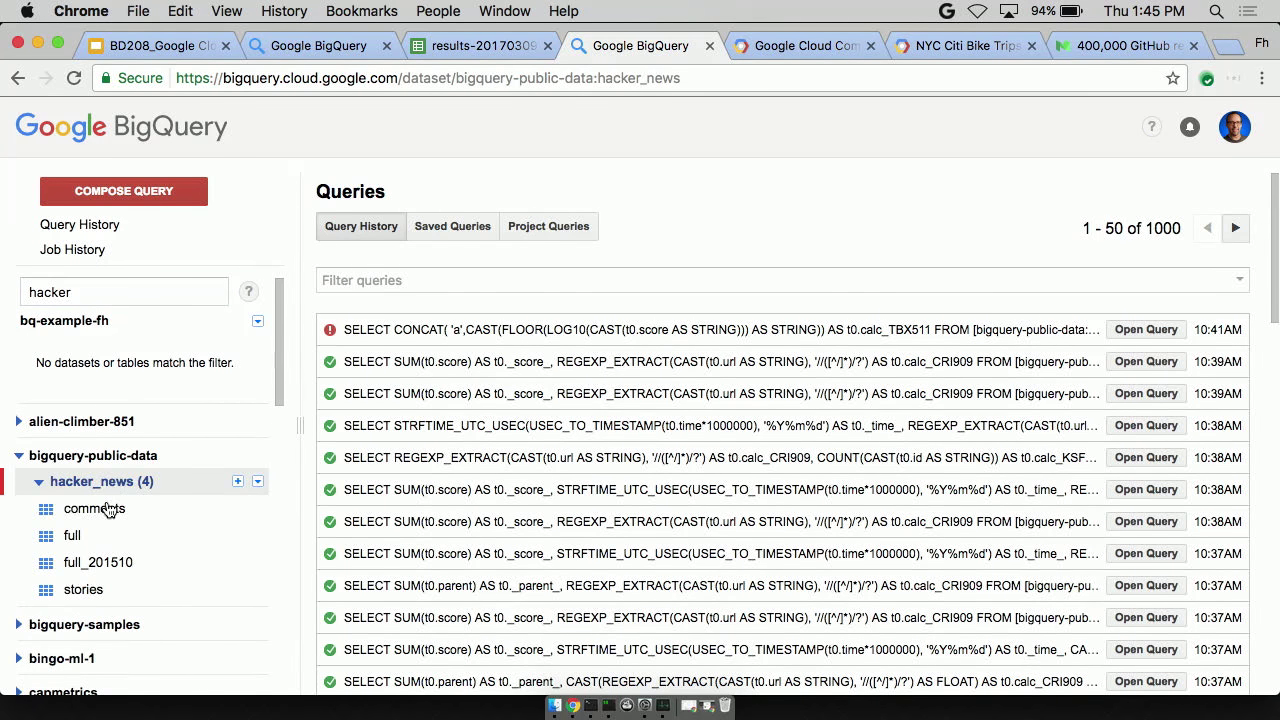
click(110, 546)
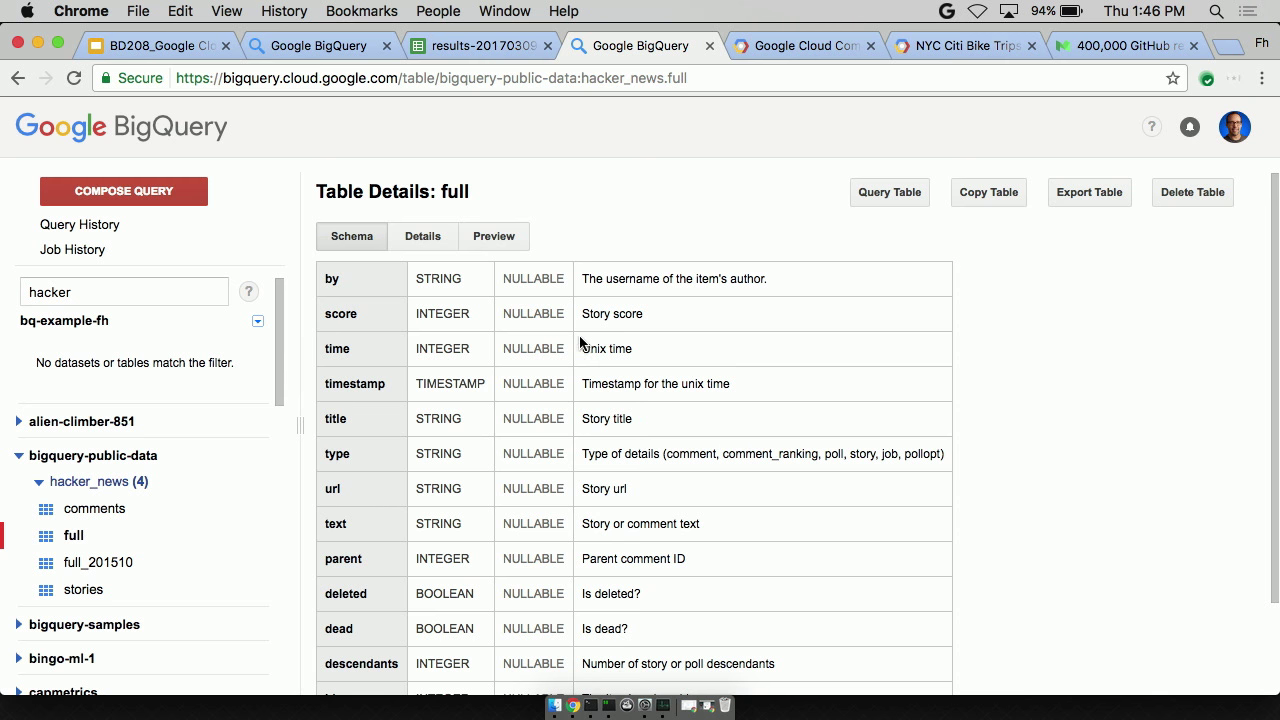
- Check the full table's data preview and its details, highlighting the number of rows
click(493, 236)
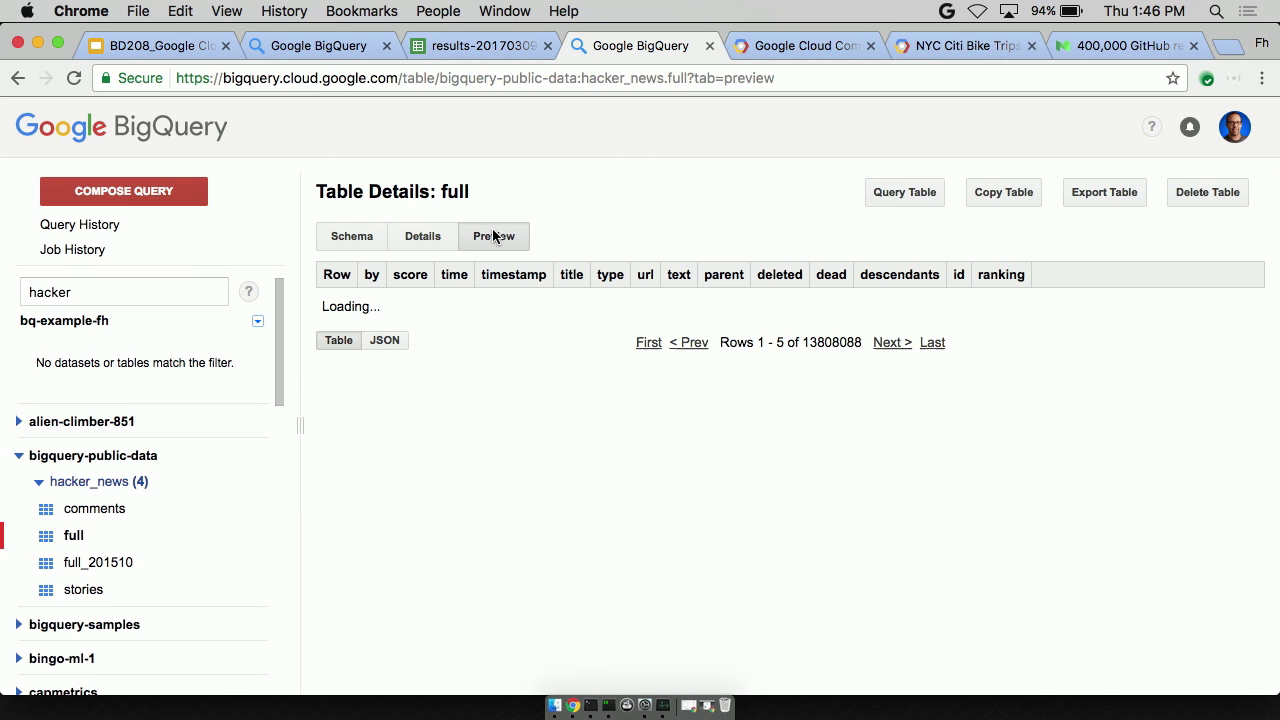
click(423, 237)
drag(438, 443, 626, 438)
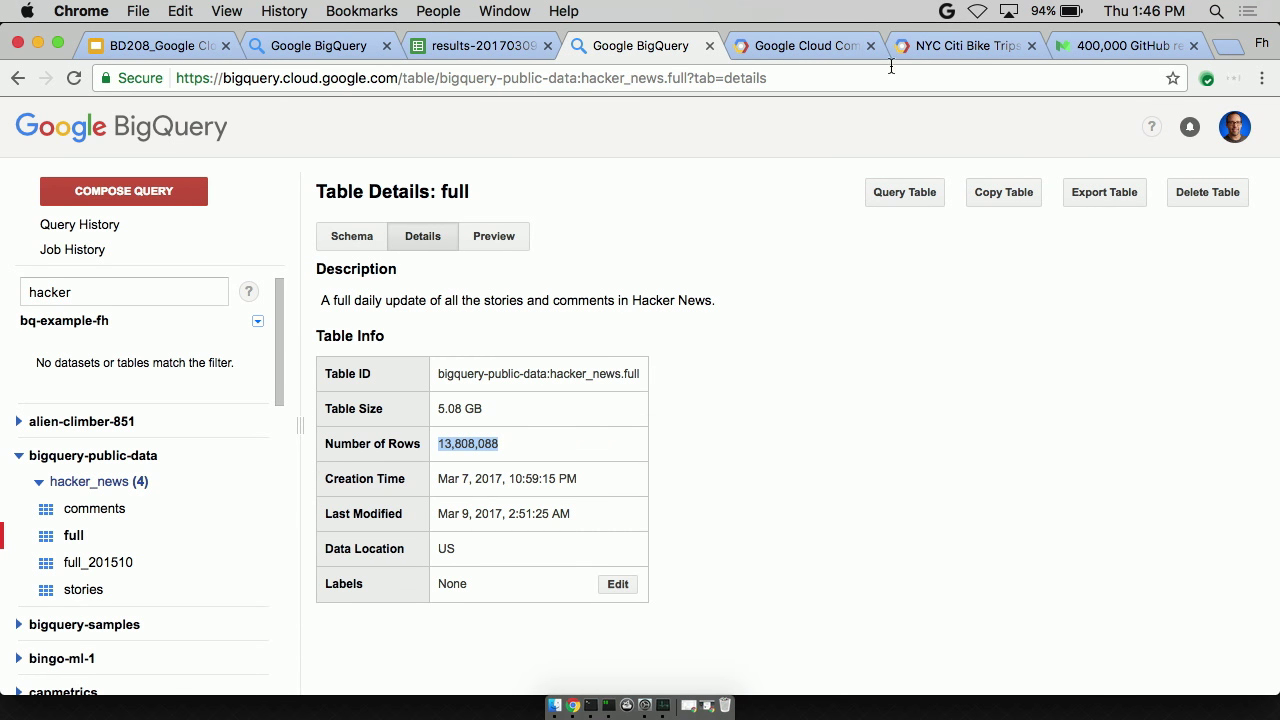
- Start a query on the full table, putting the FROM clause on its own line and selecting url
click(873, 192)
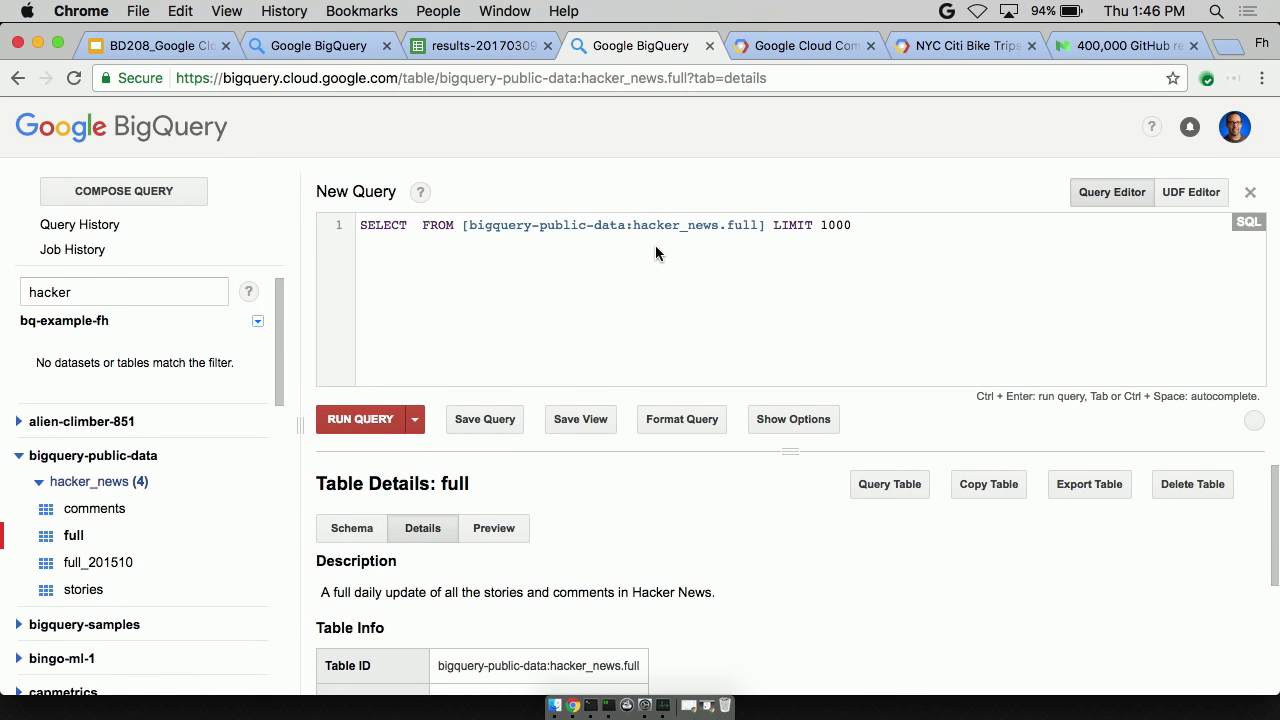
key(Return)
text(url)
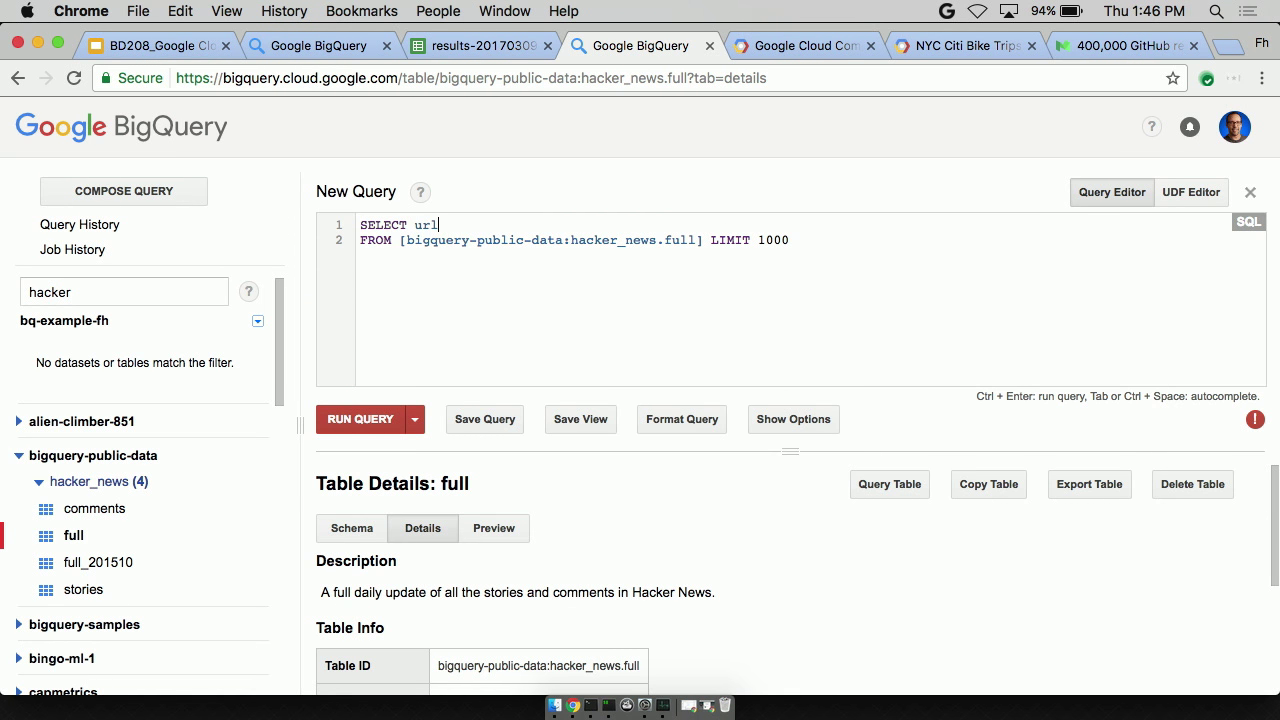
- Replace the selected url field in the query with the REGEXP_MATCH function
text(,)
key(BackSpace)
key(BackSpace)
key(BackSpace)
key(BackSpace)
key(BackSpace)
text(REGE)
key(ctrl+space)
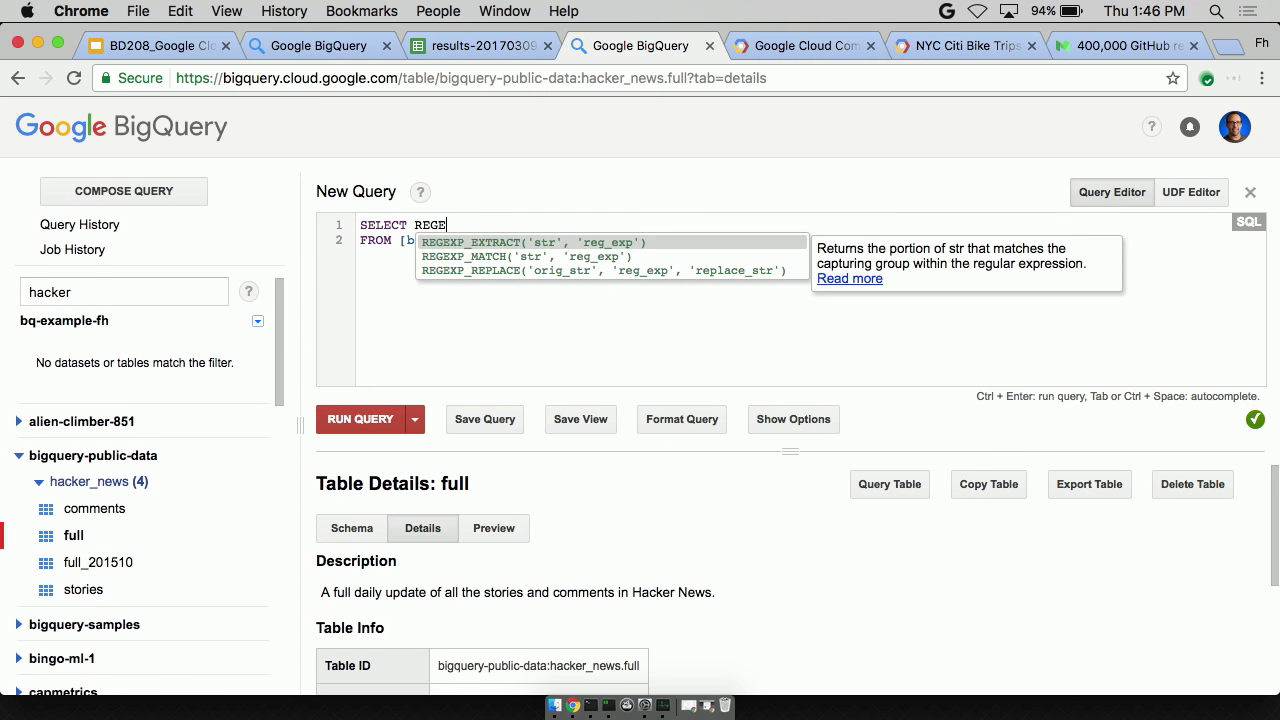
key(Down)
key(Return)
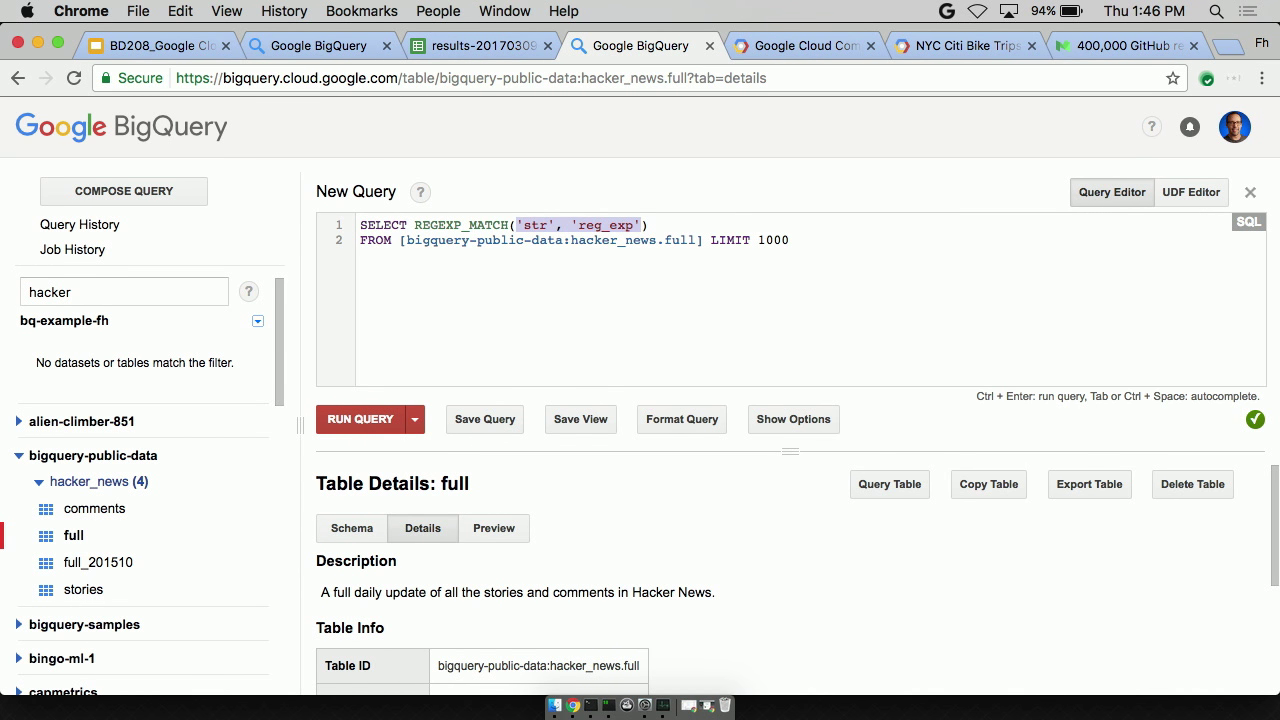
- Fill in the REGEXP_MATCH arguments with url and an empty raw string pattern r''
text(url, ')
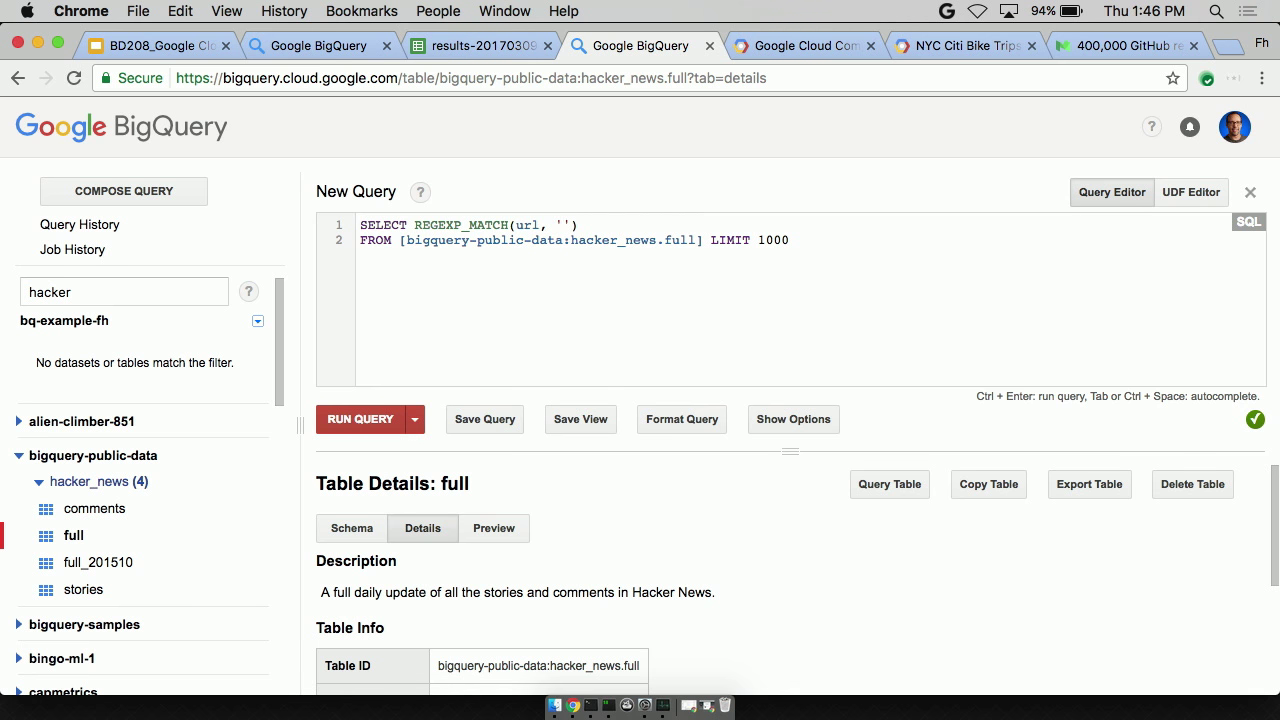
key(BackSpace)
text(r')
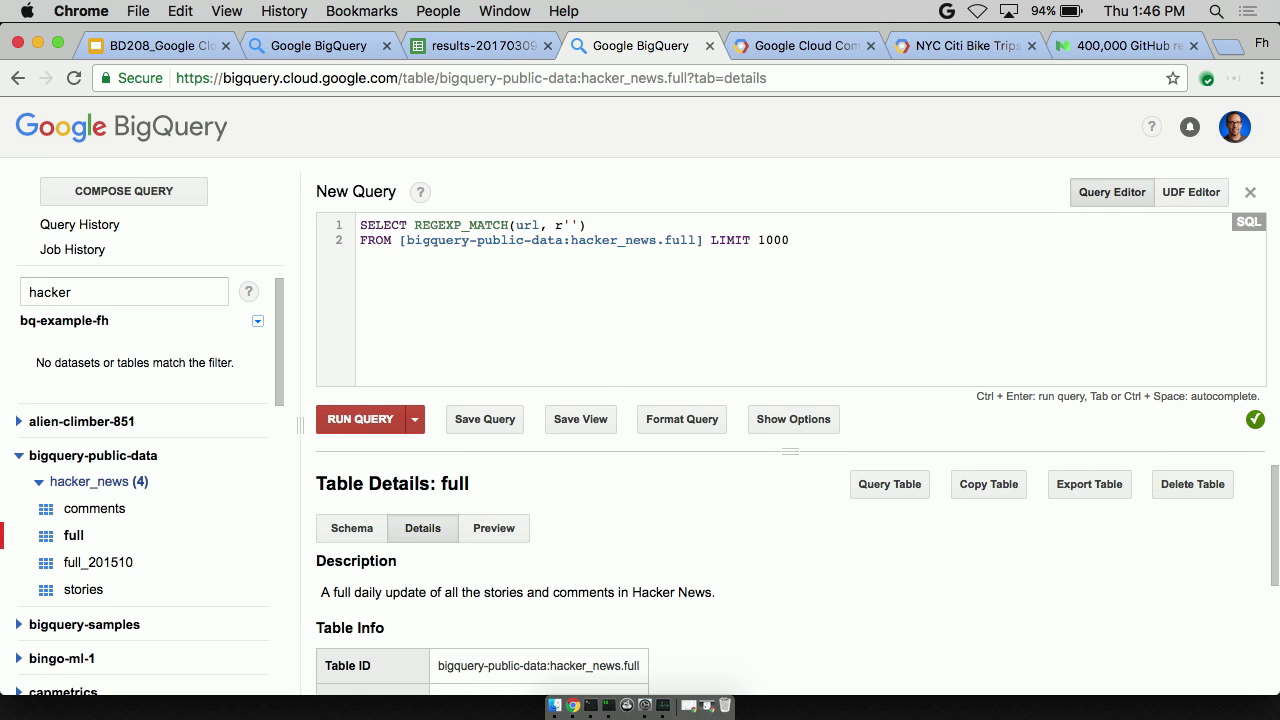
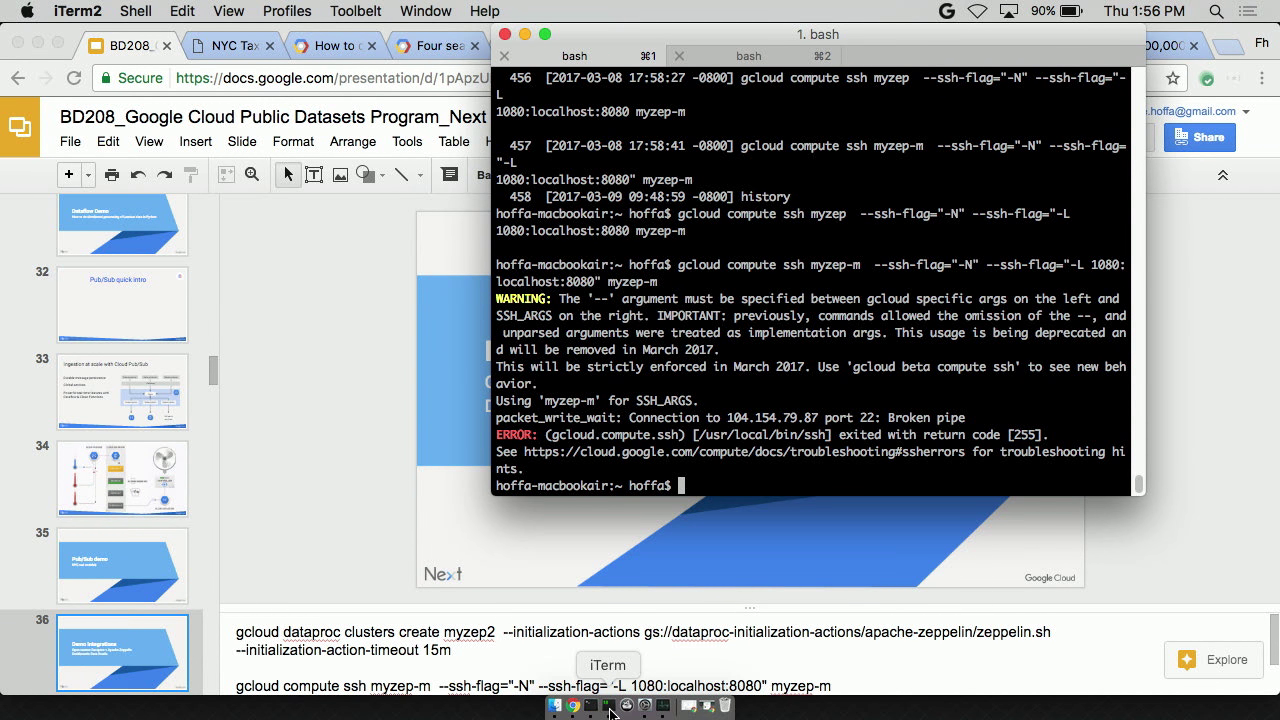
- Rerun gcloud compute ssh myzep-m --ssh-flag="-N" --ssh-flag="-L 1080:localhost:8080" myzep-m in the terminal
key(Up)
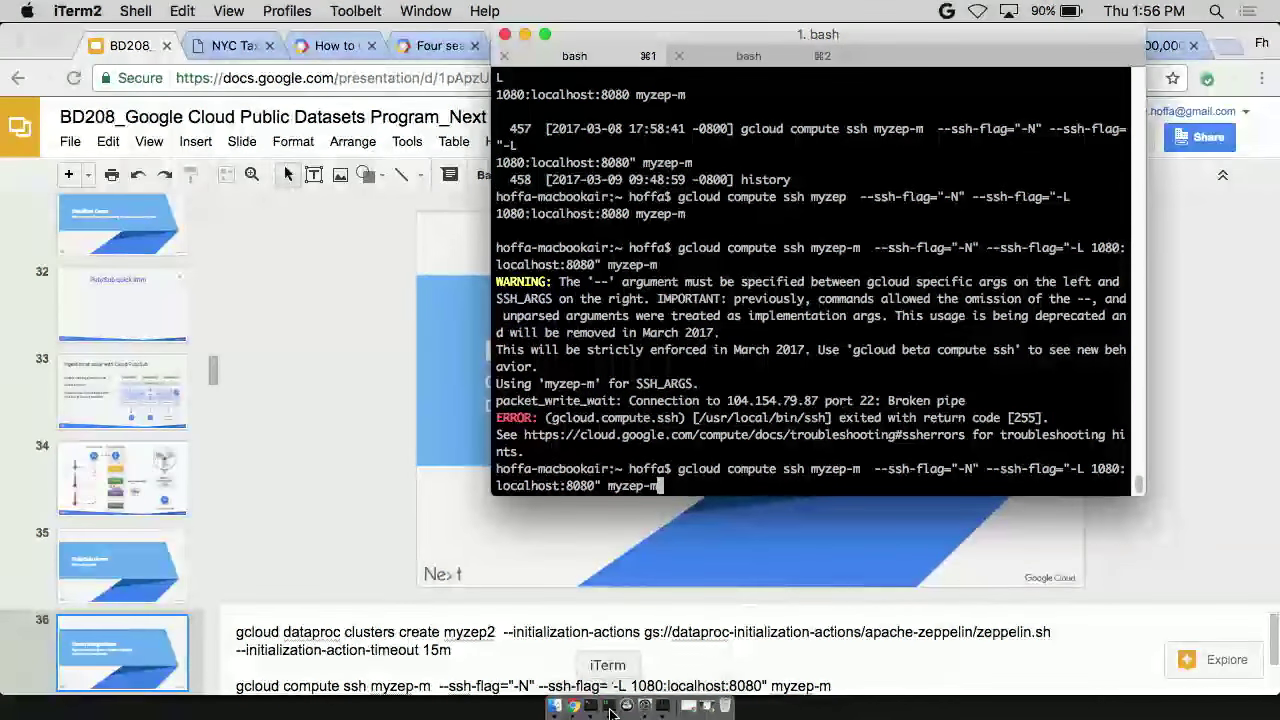
key(Return)
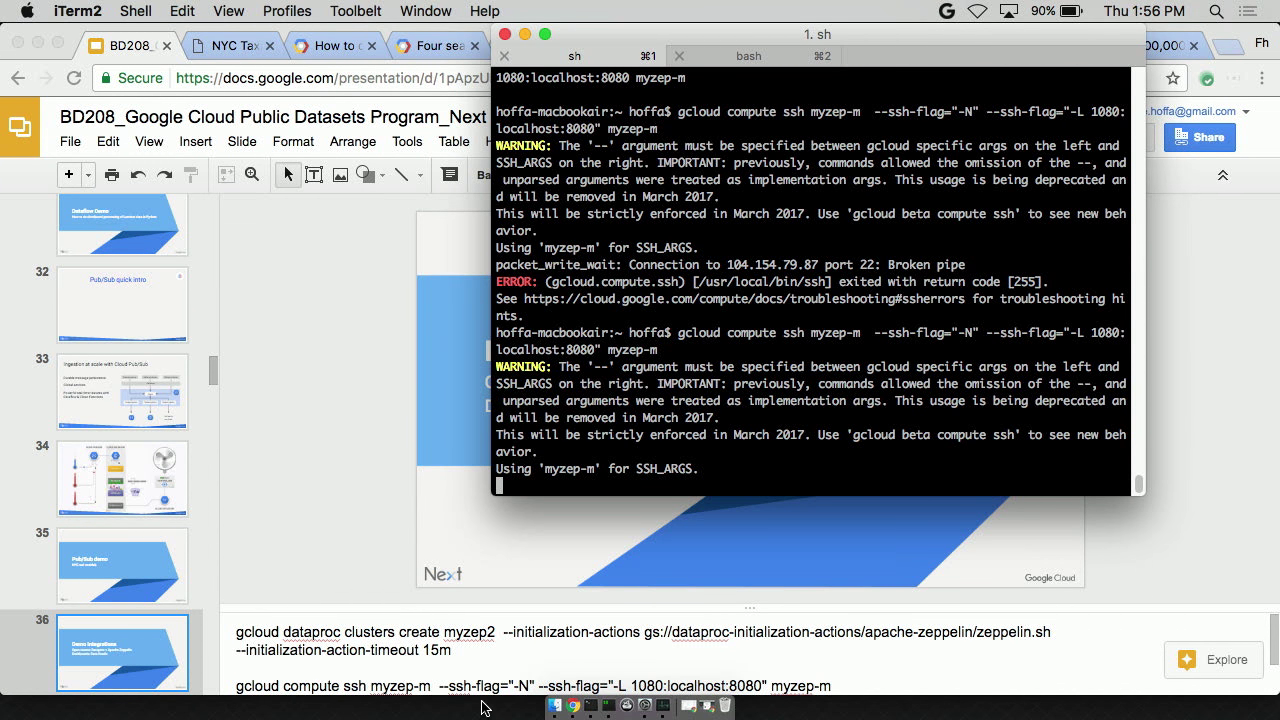
- Examine the gcloud dataproc clusters create command in slide 36's speaker notes, highlighting dataproc, create and the Zeppelin initialization actions
click(464, 651)
key(shift+Up)
key(alt+shift+Left)
key(alt+shift+Left)
key(alt+shift+Left)
key(alt+shift+Left)
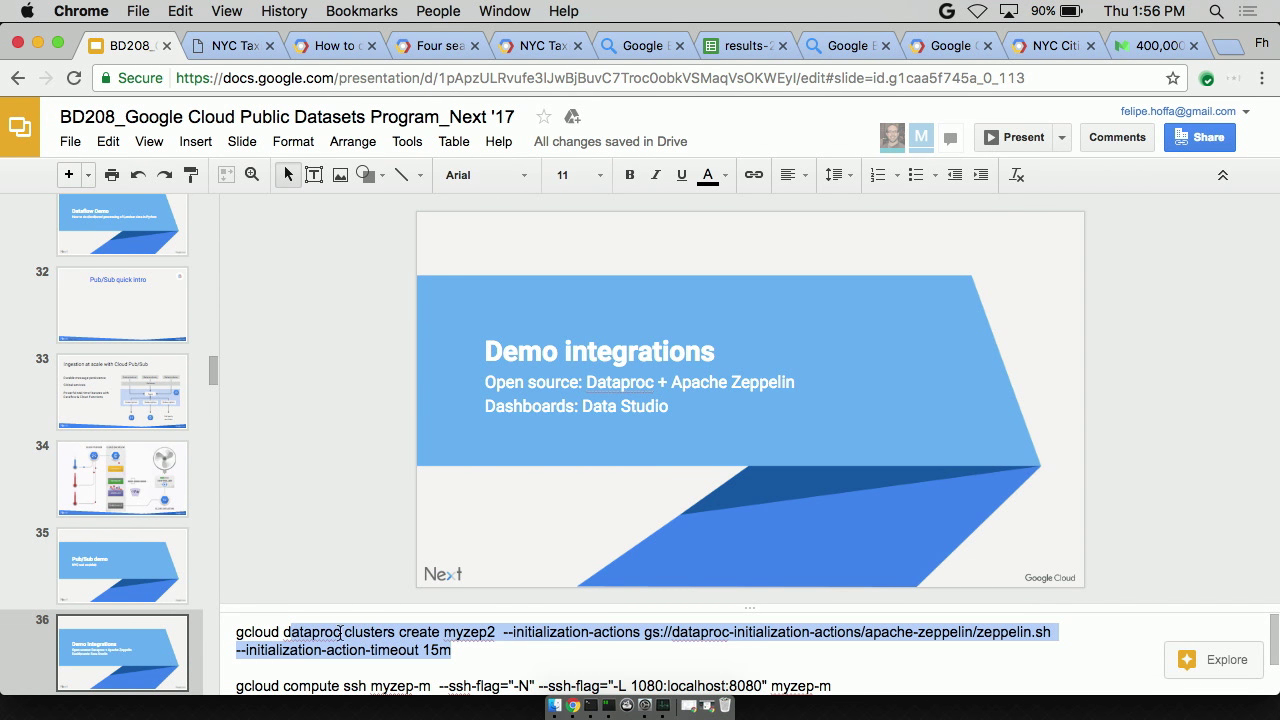
double_click(307, 631)
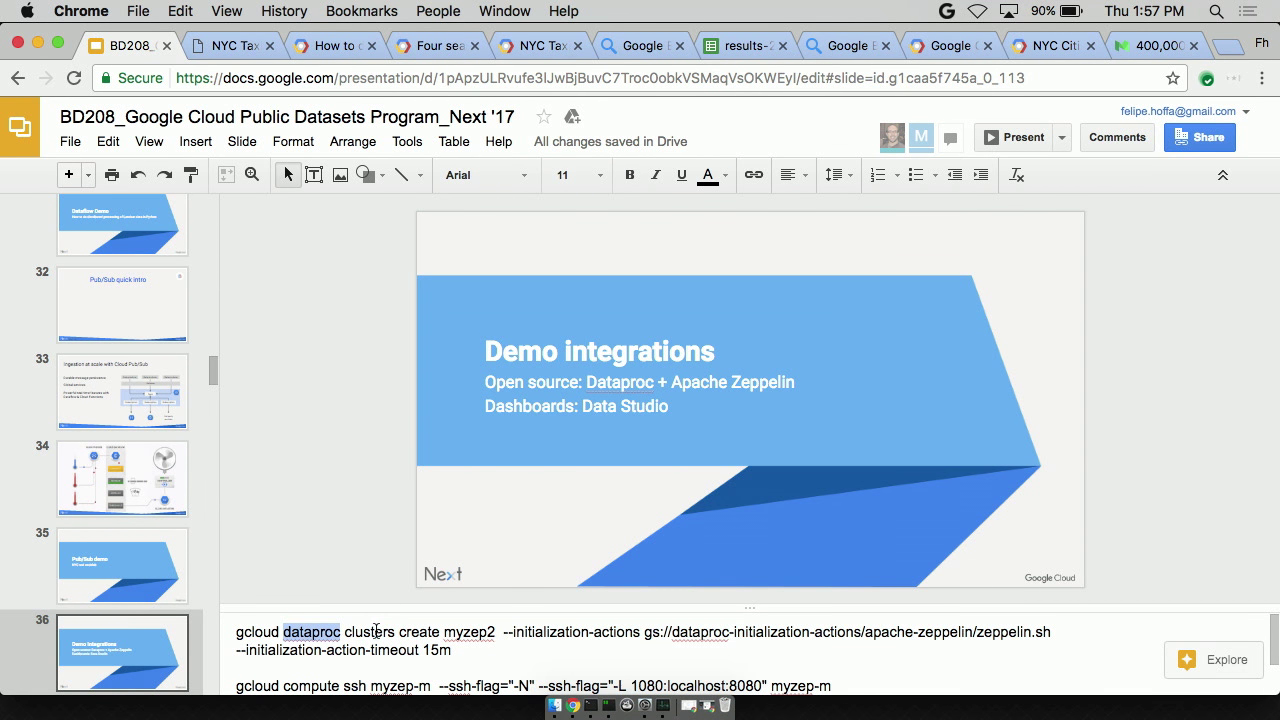
double_click(412, 631)
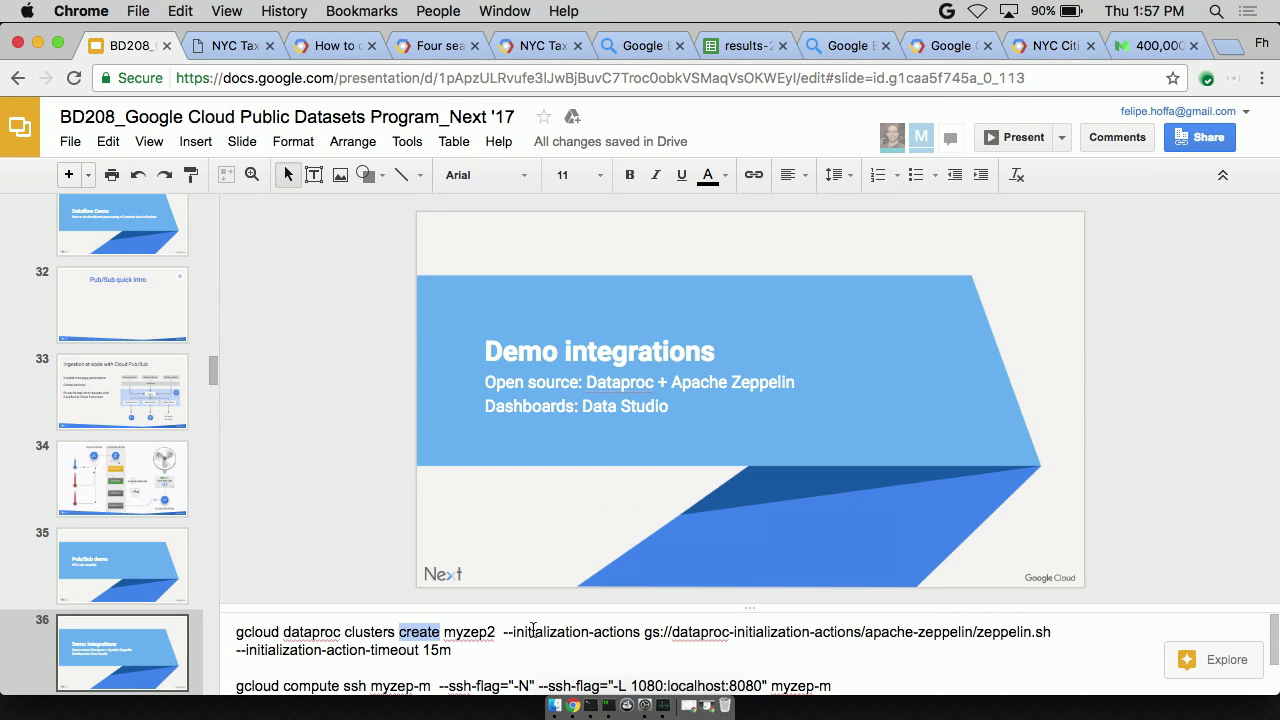
drag(533, 629, 990, 650)
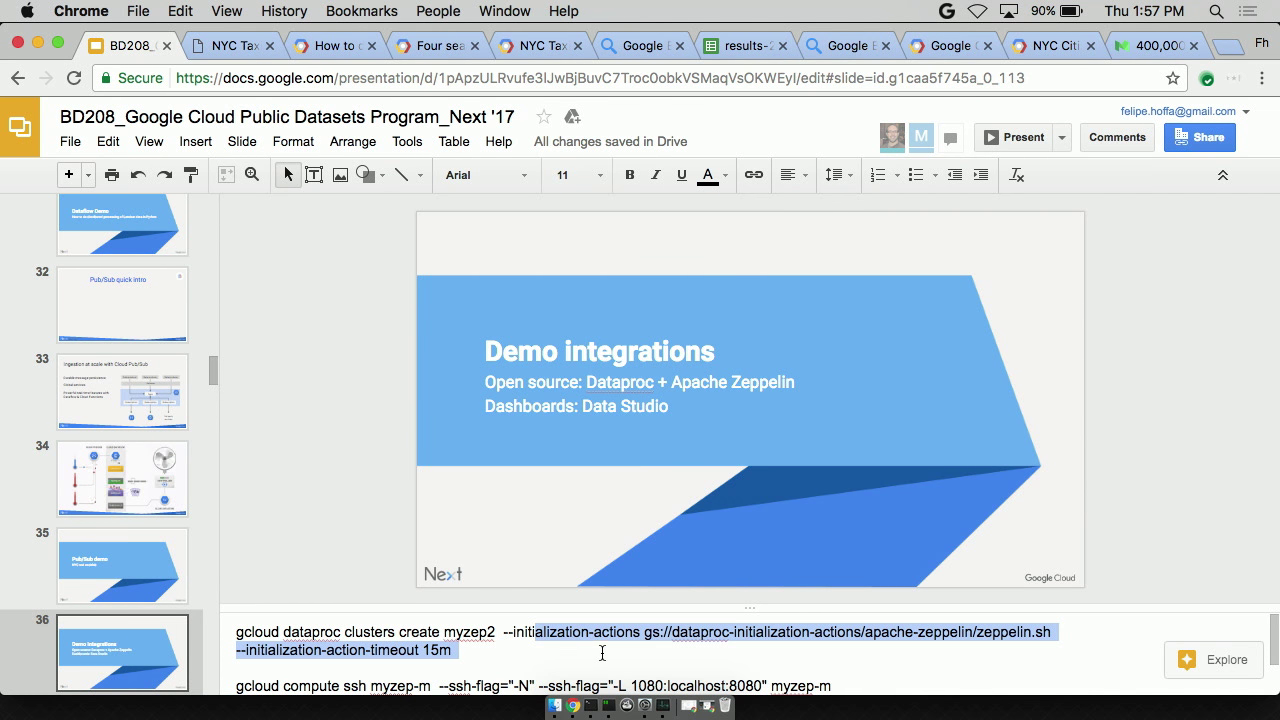
- Open the Zeppelin notebook server at localhost:1080 in a new browser tab
click(388, 466)
key(ctrl+t)
text(localhost:1080)
key(Return)
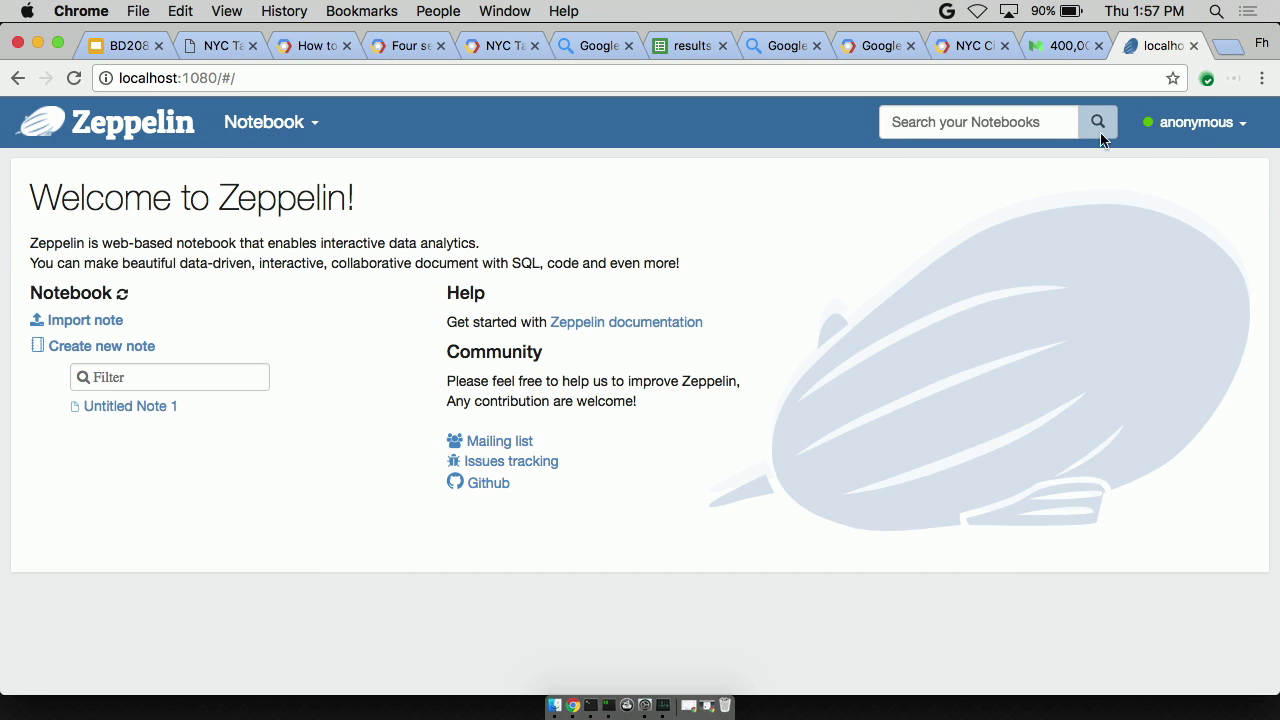
- Look through Zeppelin's configuration and interpreter settings, examining the properties of the bigquery interpreter
click(1175, 126)
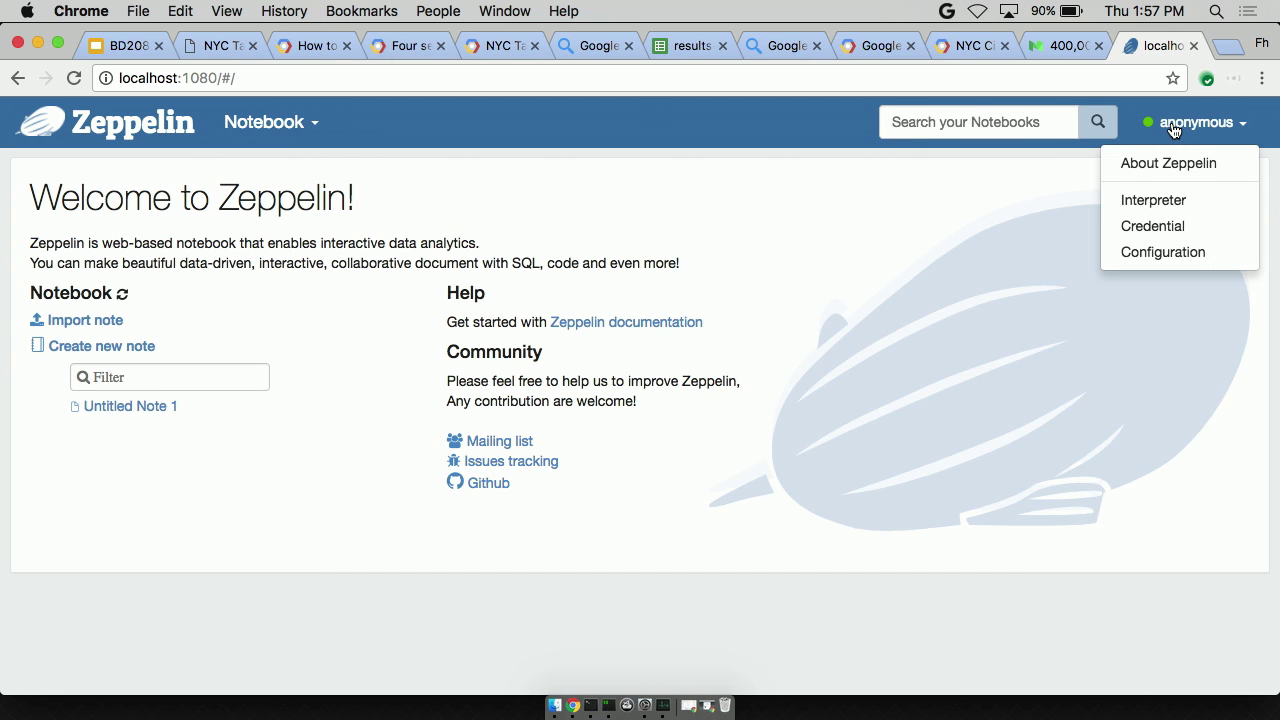
click(1134, 252)
click(1176, 124)
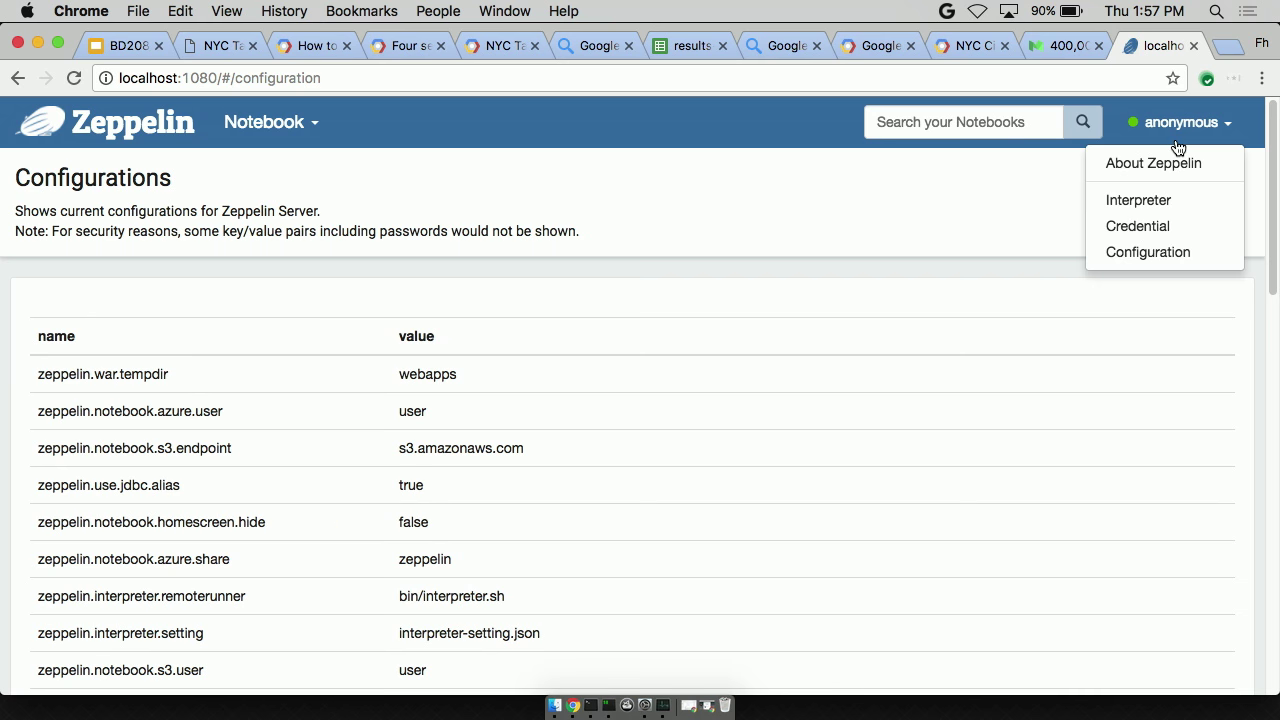
click(1137, 205)
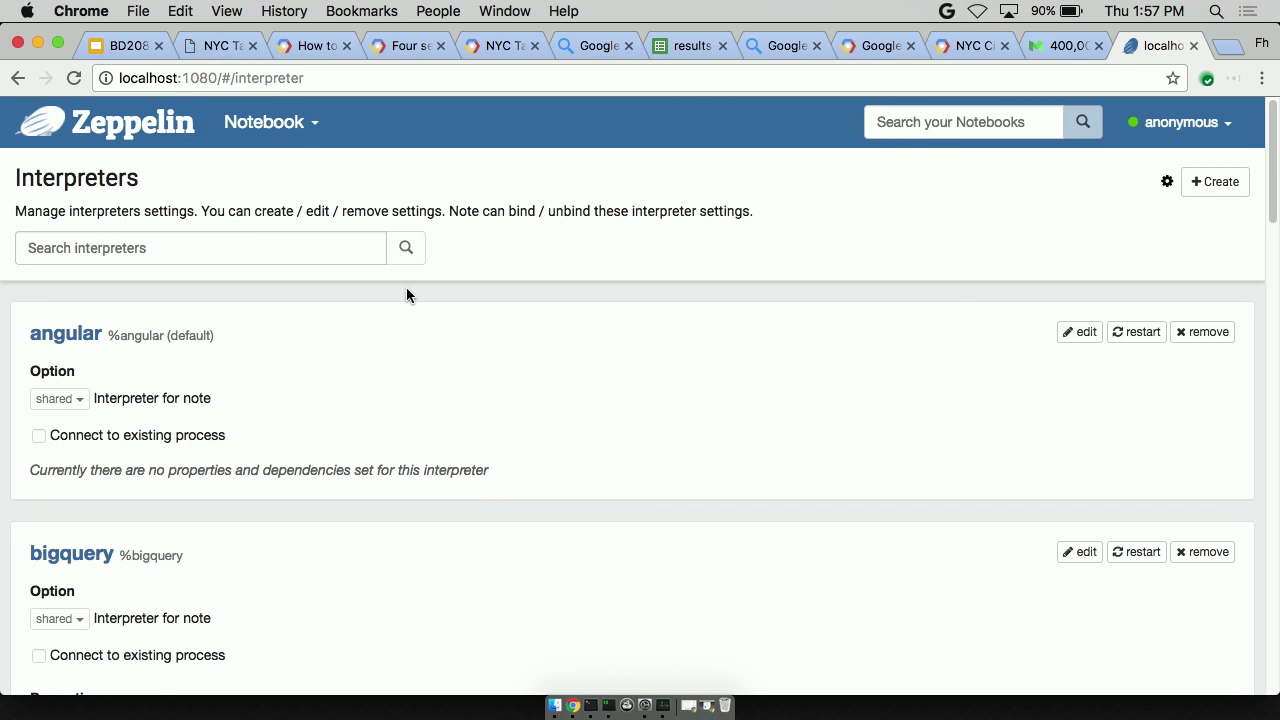
scroll(123, 345, down, 3)
scroll(123, 342, down, 2)
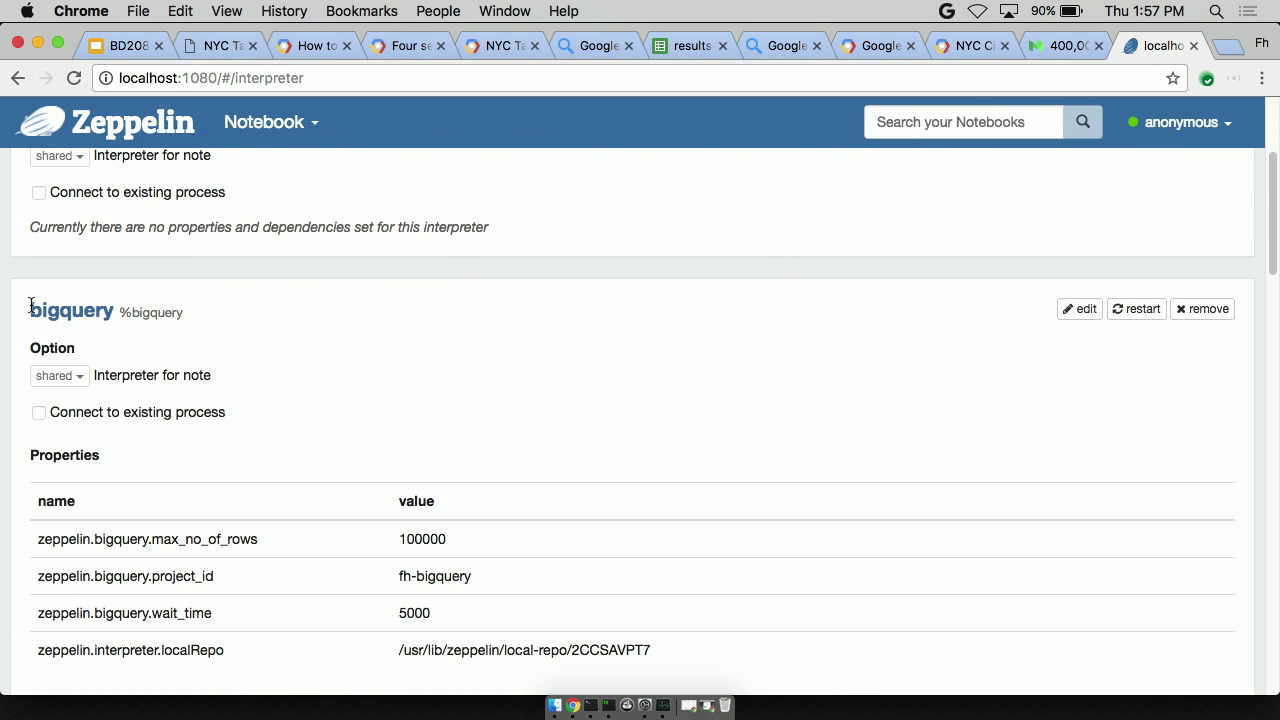
scroll(135, 432, down, 2)
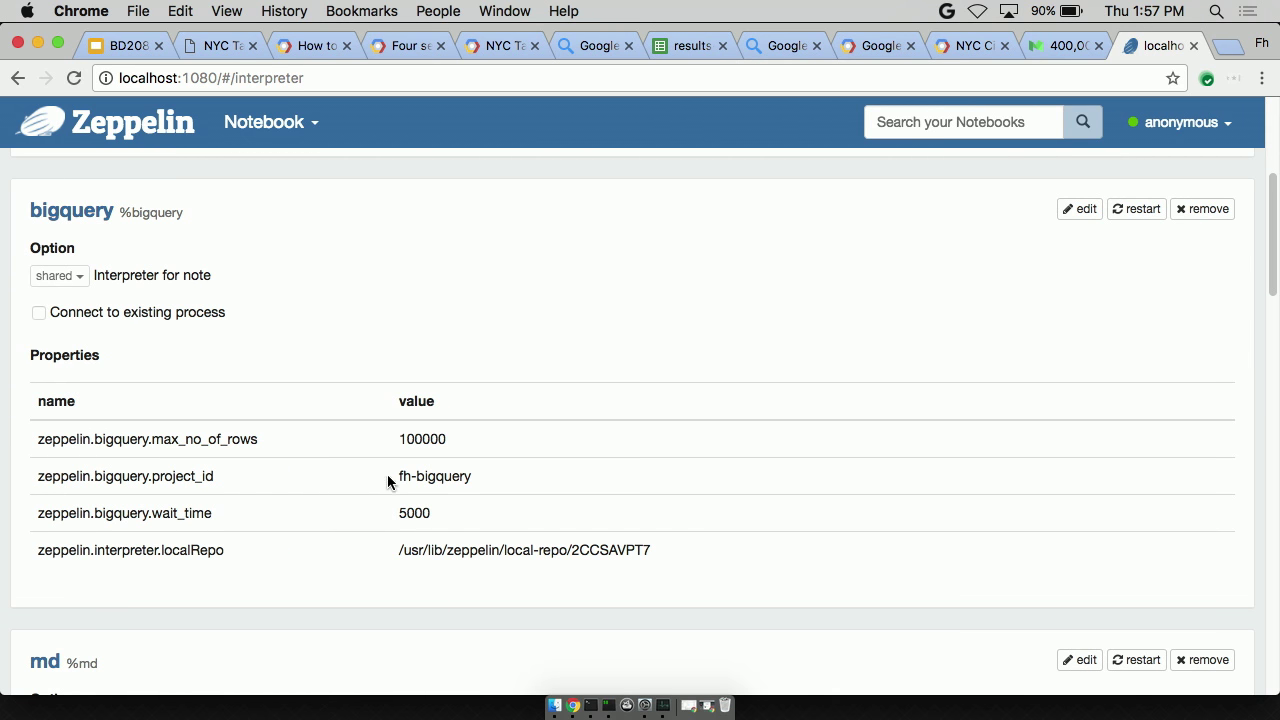
- Highlight the zeppelin.bigquery.project_id value in the bigquery interpreter's properties
drag(398, 476, 476, 477)
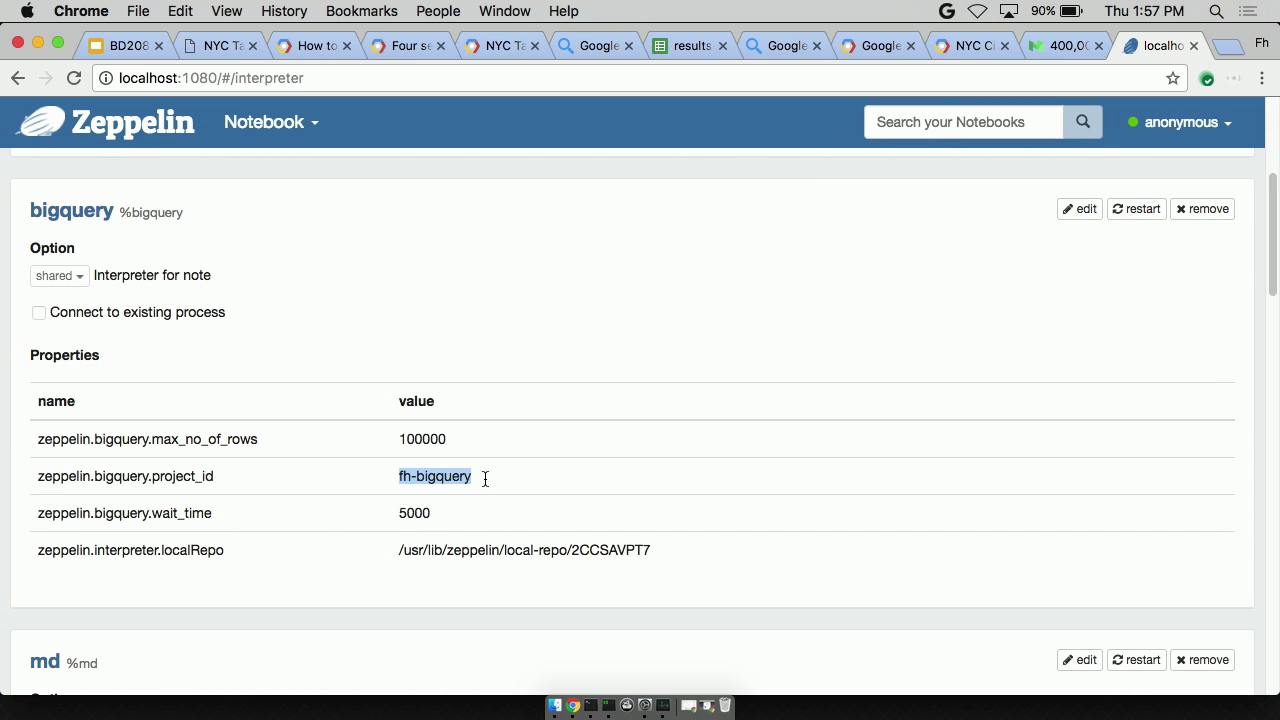
scroll(410, 462, up, 7)
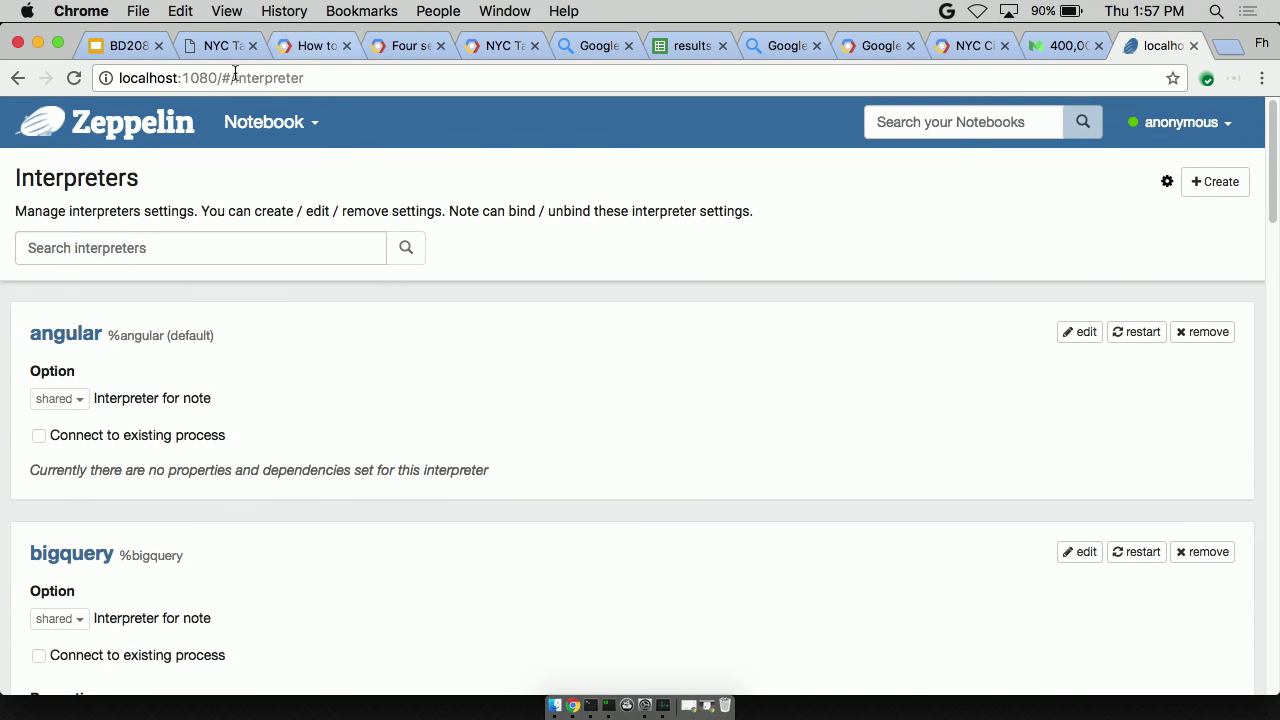
- Create a new note with the default name and begin its first paragraph with %bigquery
click(265, 122)
click(251, 166)
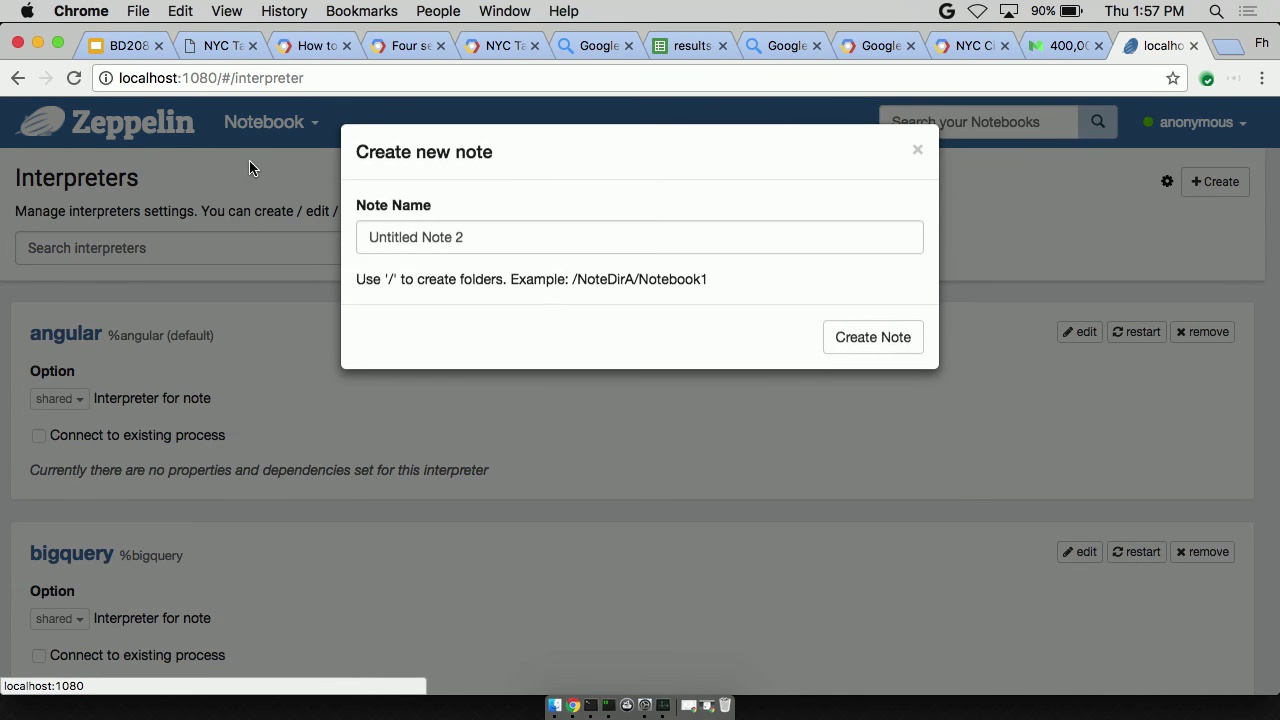
key(Return)
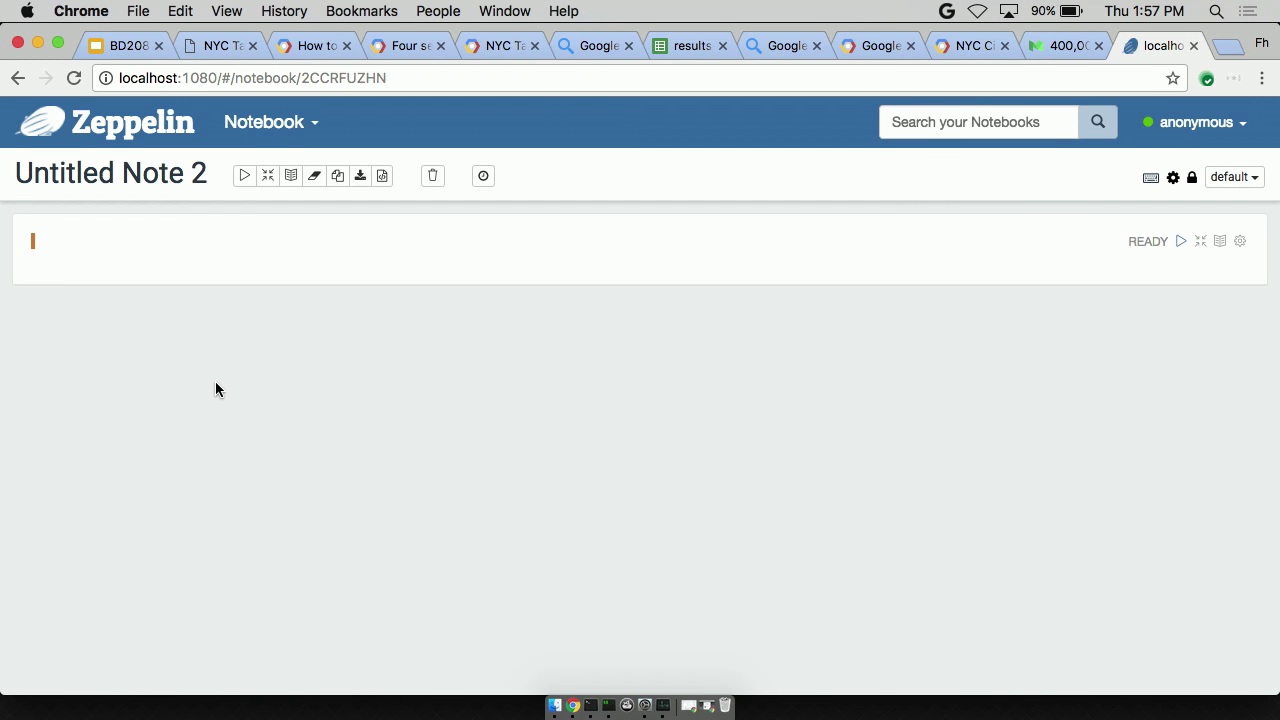
click(143, 239)
text(%bigquery)
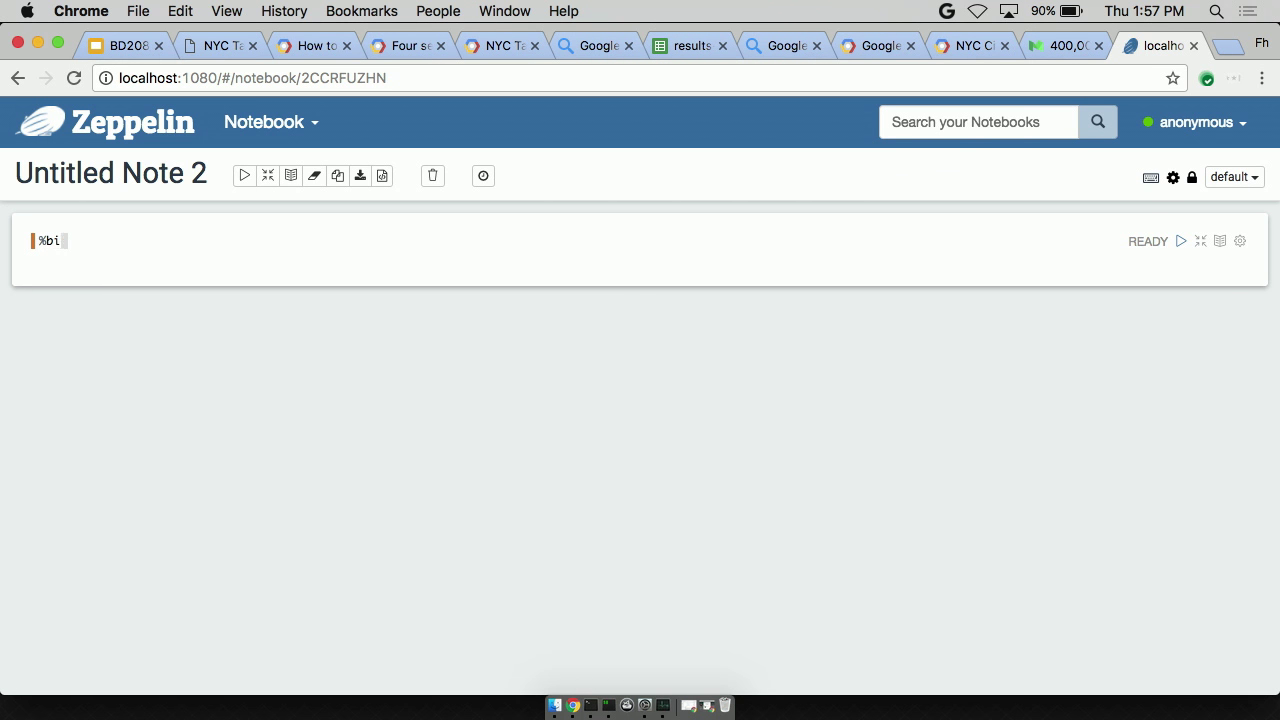
key(Return)
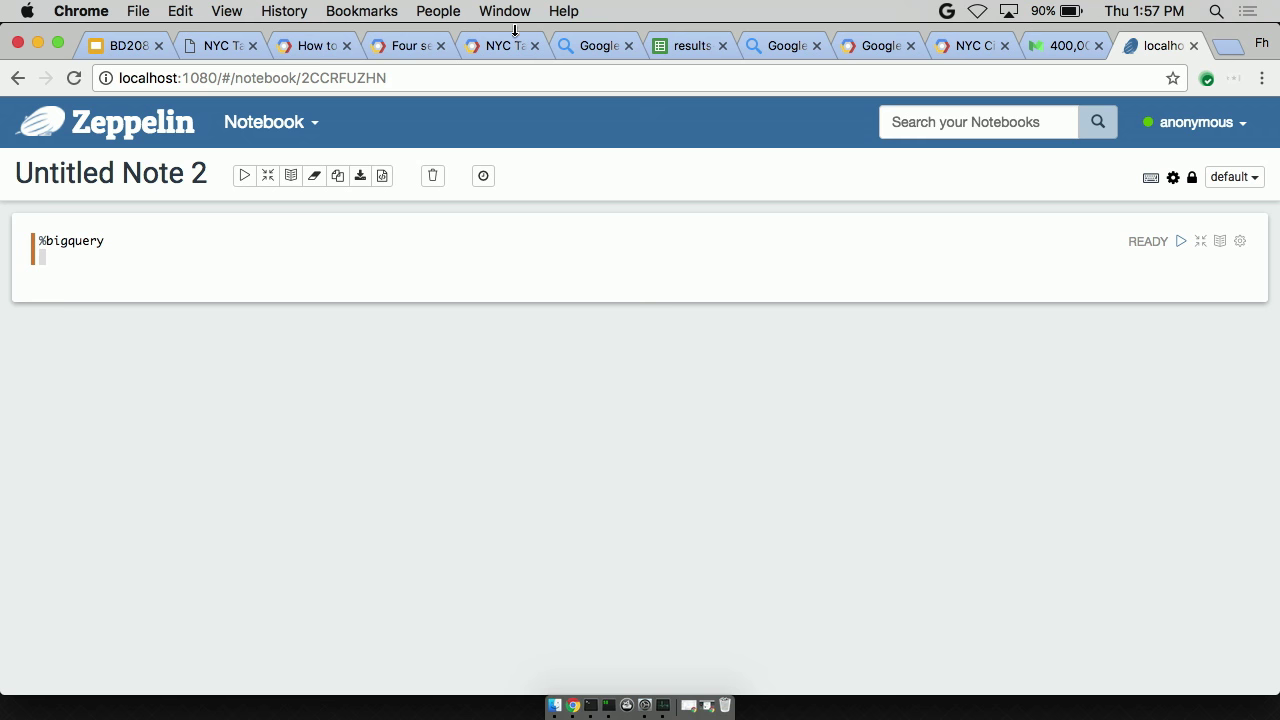
- Copy the most popular Citi Bike stations query from the NYC Citi Bike documentation into the %bigquery paragraph and run it
click(937, 42)
scroll(677, 324, down, 6)
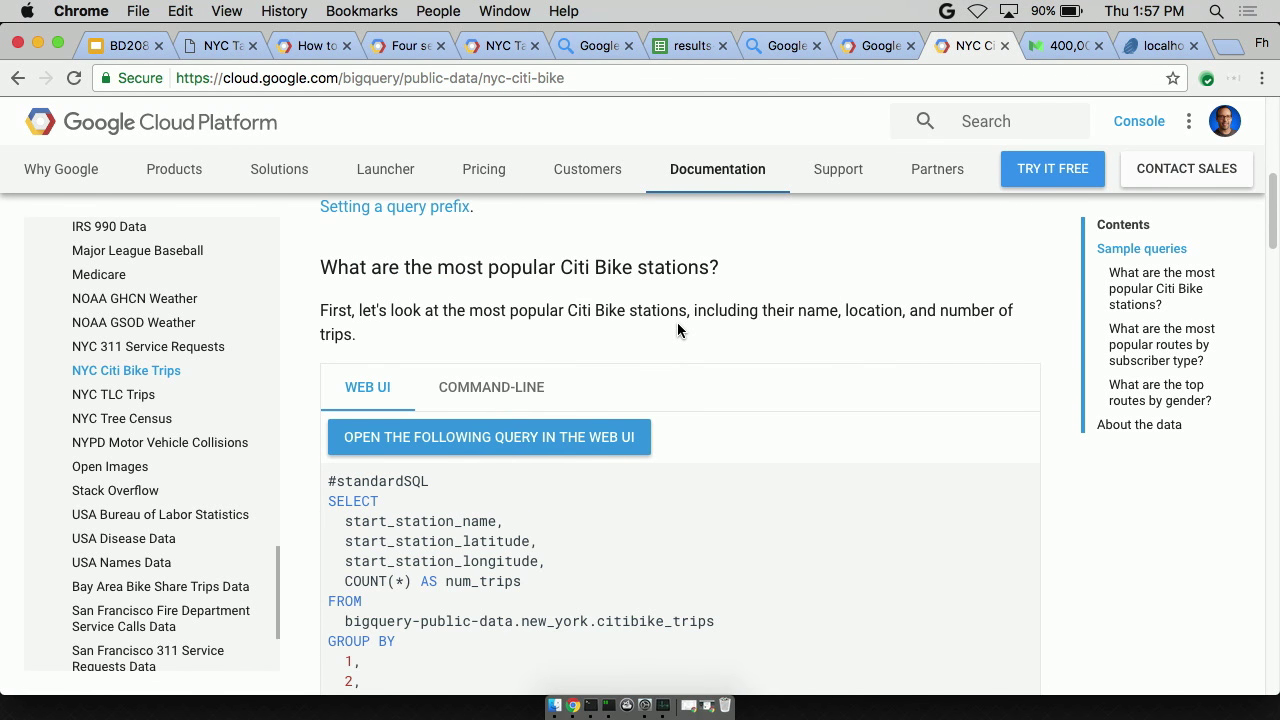
scroll(677, 322, down, 3)
drag(328, 247, 498, 562)
key(super+c)
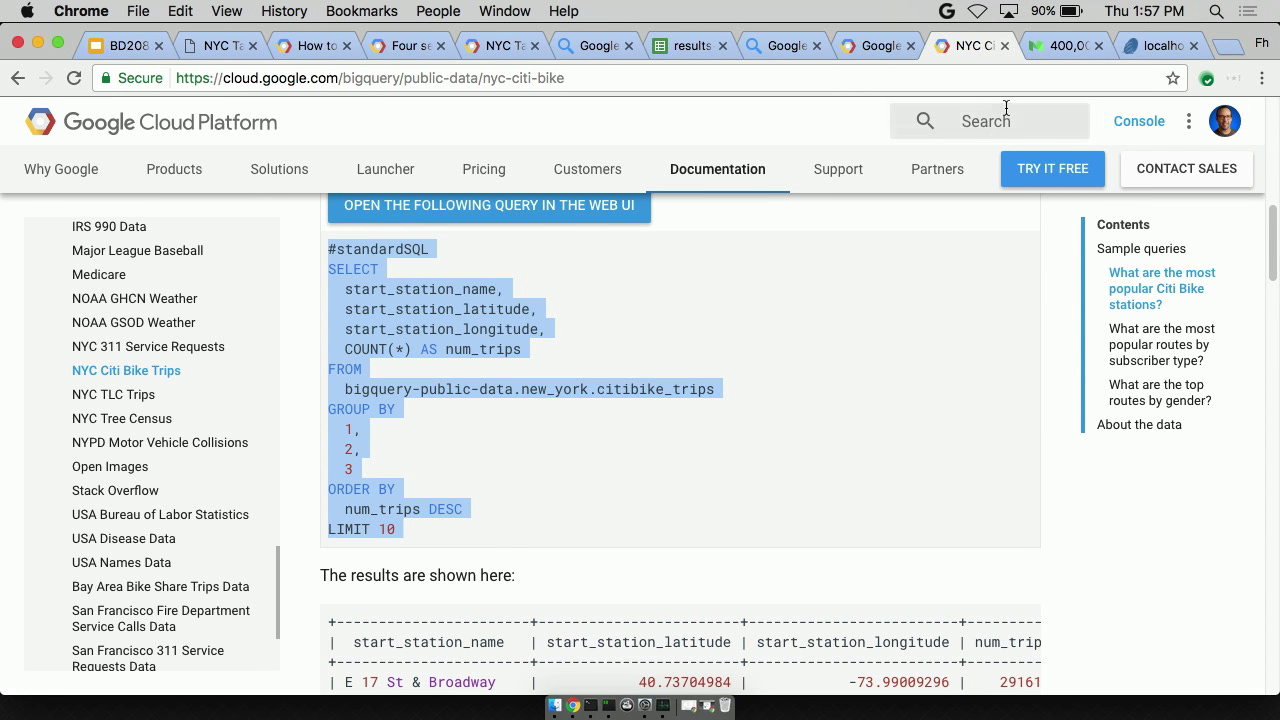
click(1160, 45)
key(super+v)
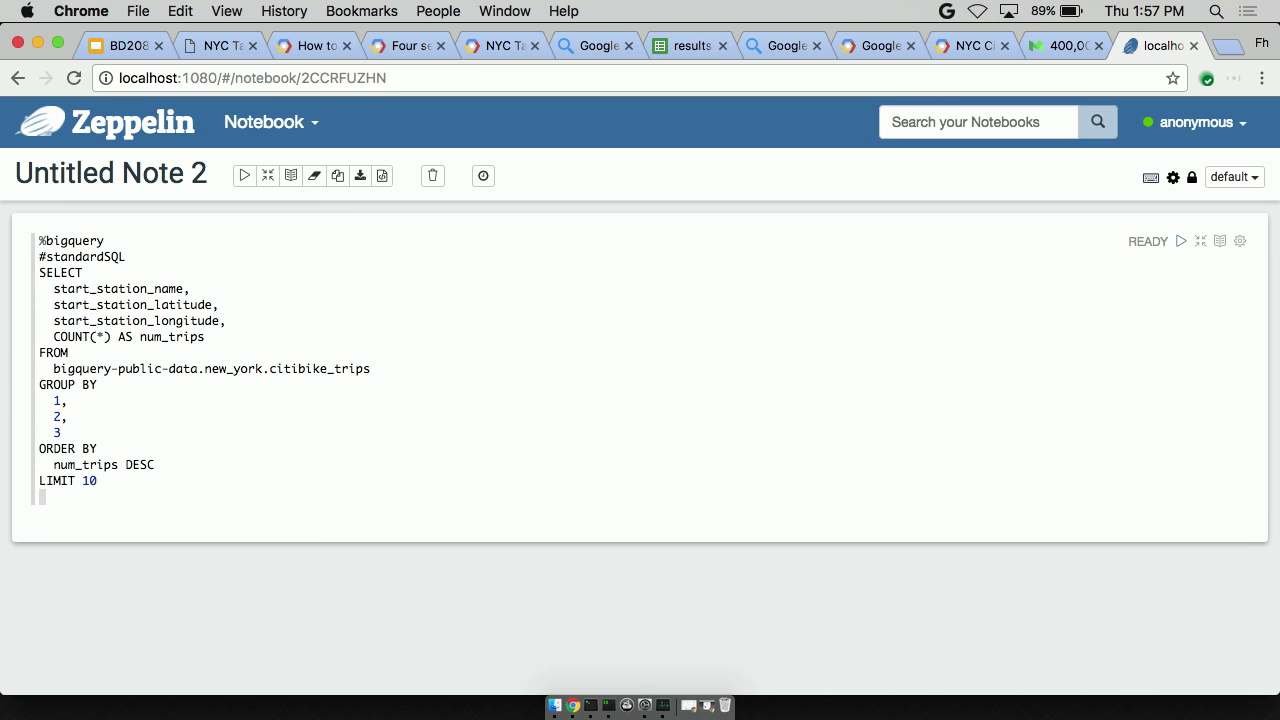
key(shift+Return)
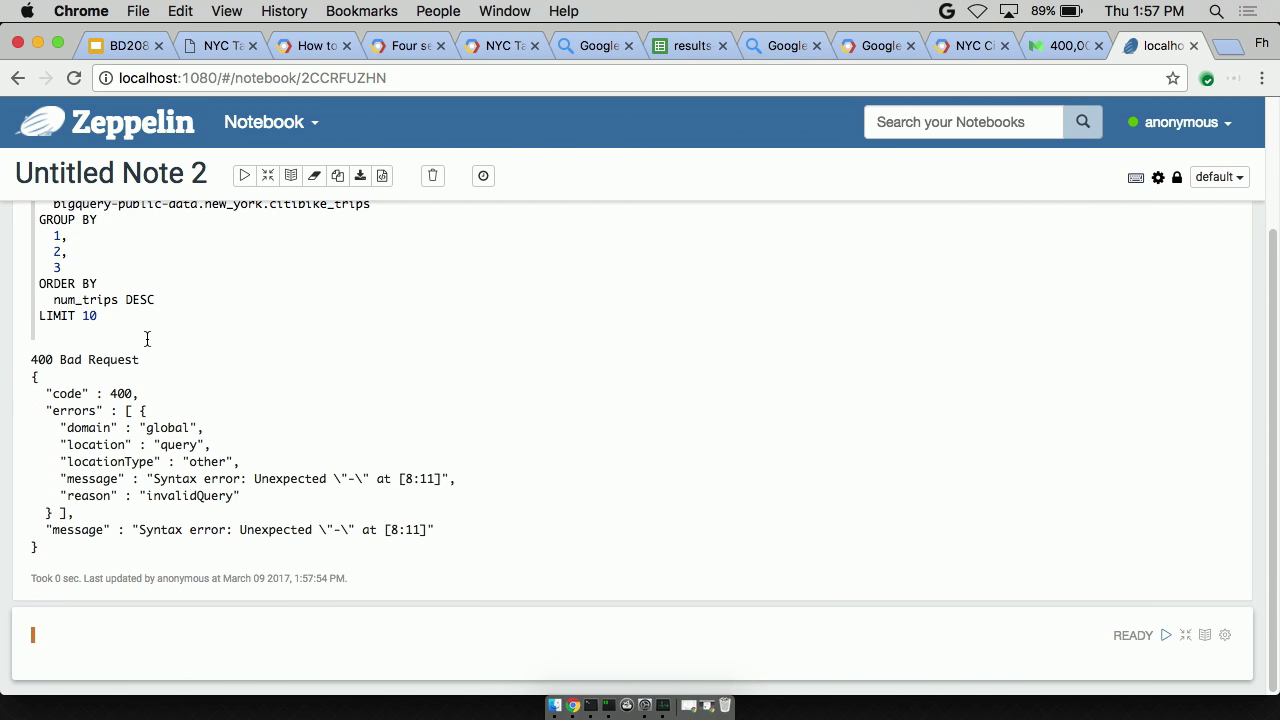
- Enclose the table name bigquery-public-data.new_york.citibike_trips in backticks and rerun the paragraph
scroll(147, 339, up, 3)
click(47, 367)
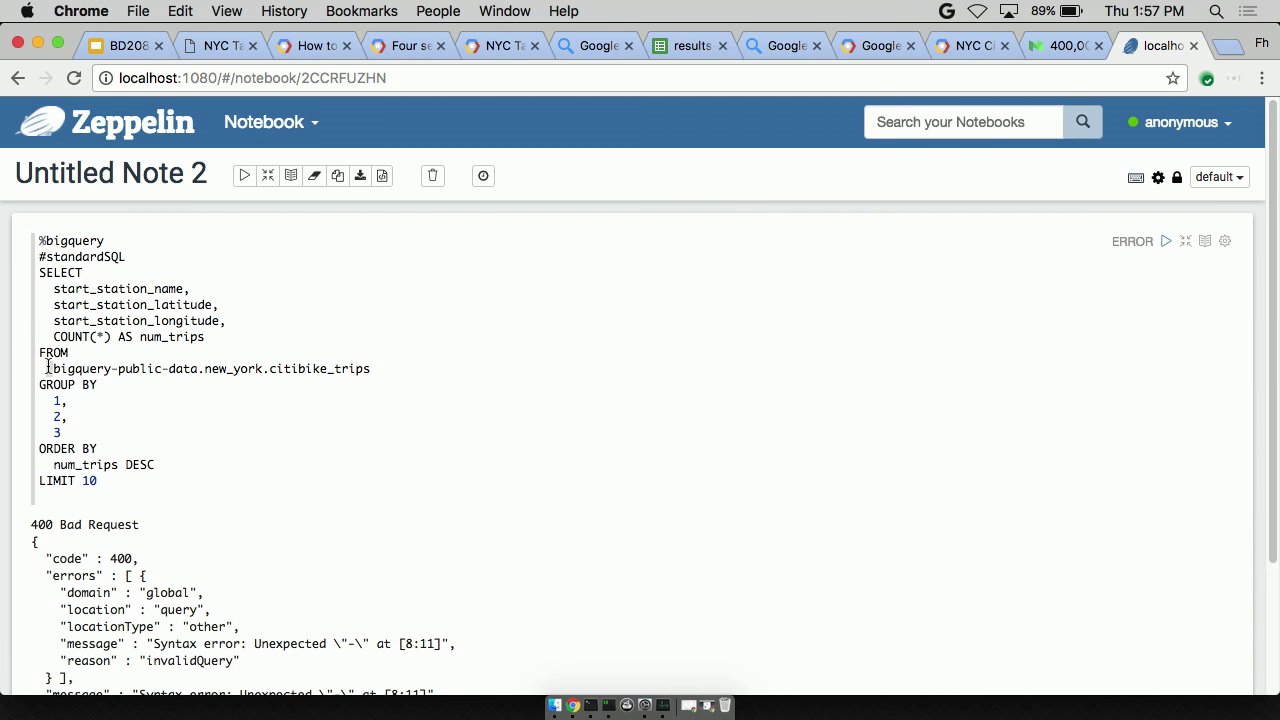
text(`)
click(417, 366)
text(`)
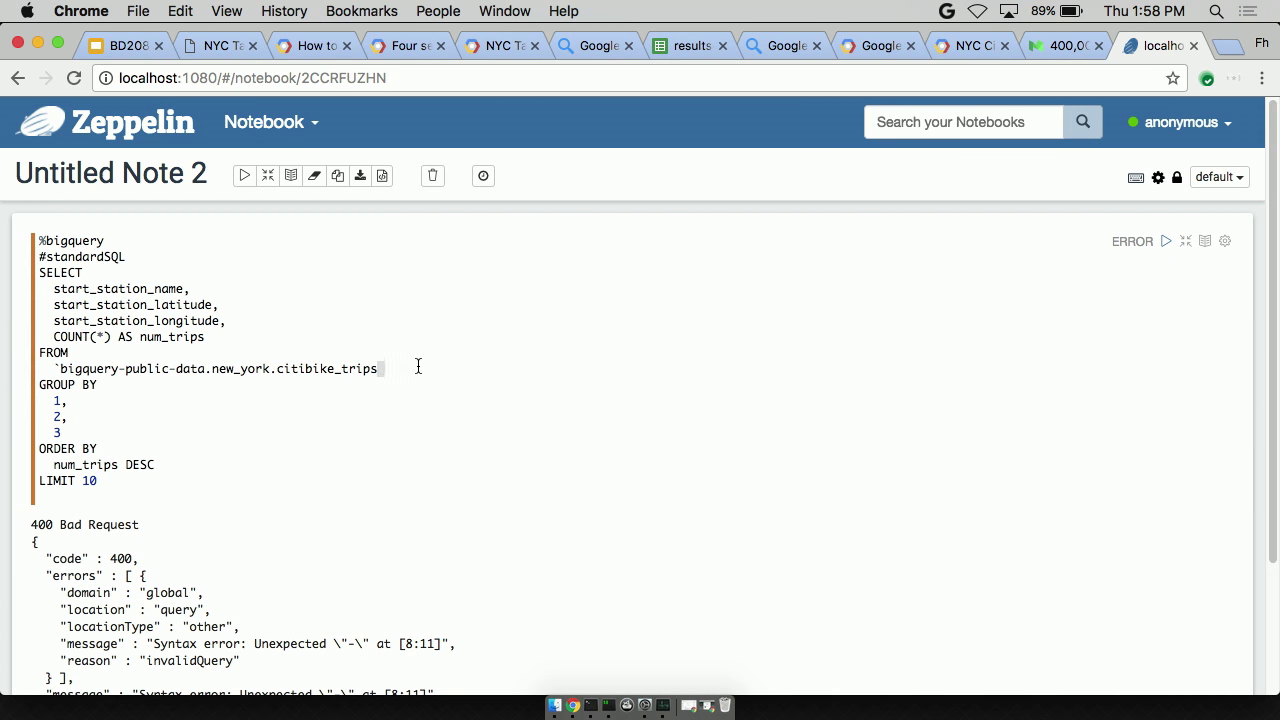
key(shift+Return)
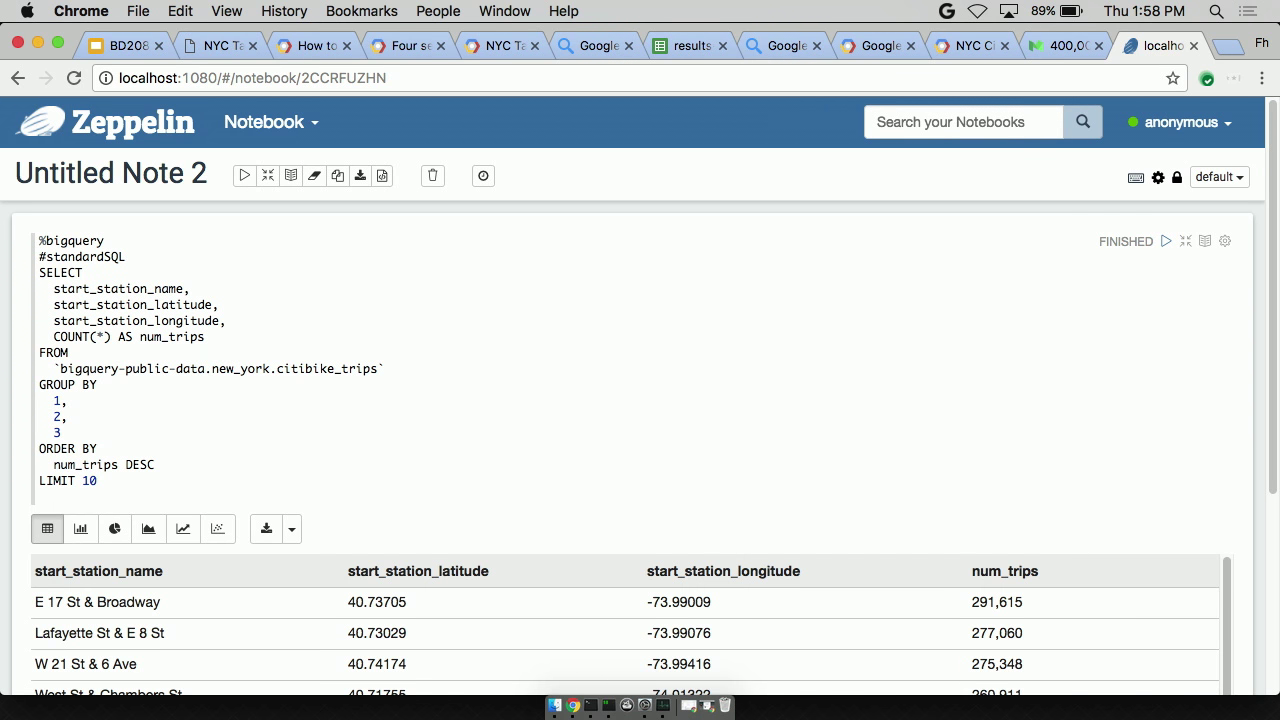
- Look through the query's result table, highlighting the num_trips value of the first station
scroll(548, 635, down, 2)
scroll(547, 635, up, 2)
drag(972, 600, 1010, 600)
scroll(859, 645, down, 1)
scroll(860, 660, up, 1)
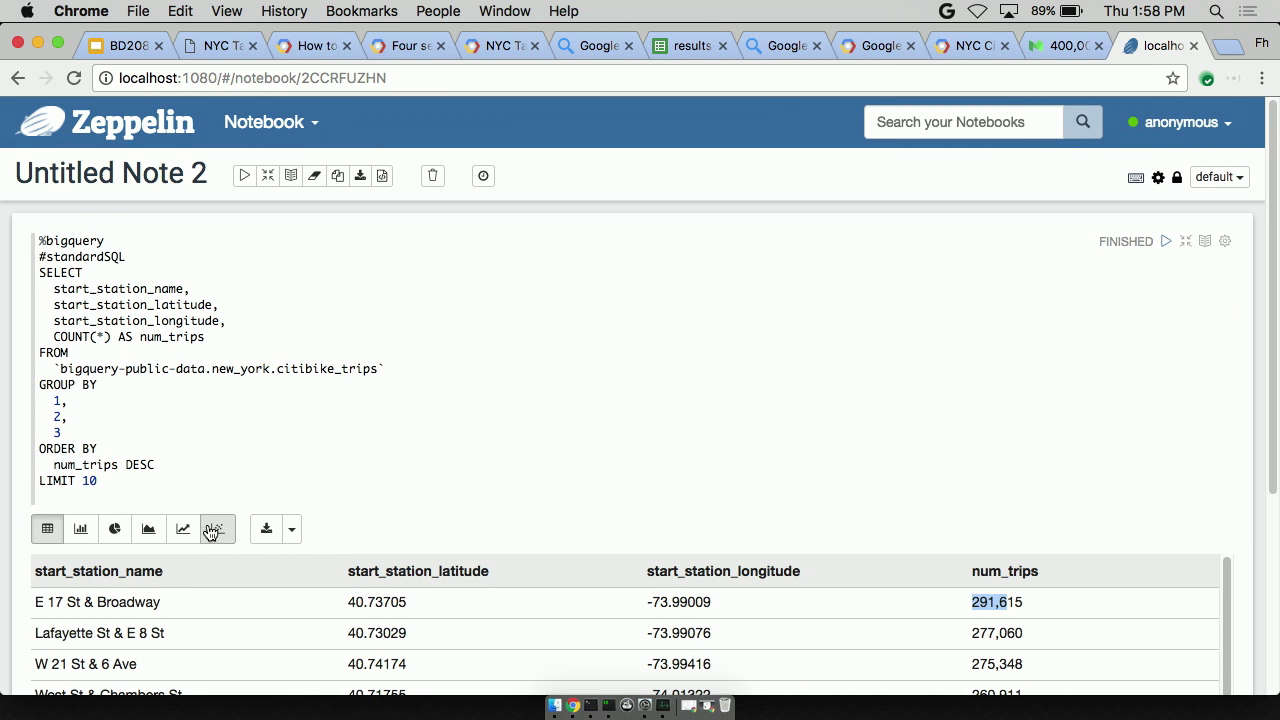
- Try the pie, area and line charts for the query results and settle on the bar chart
click(115, 528)
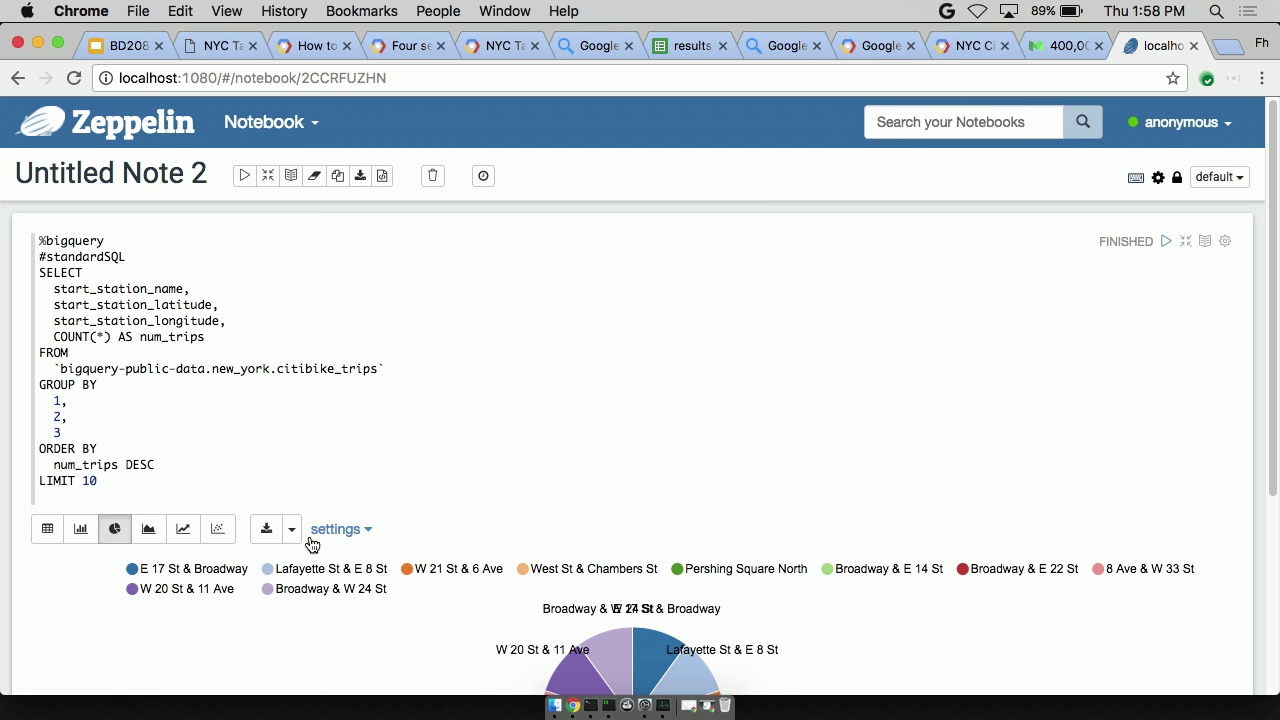
scroll(616, 622, down, 5)
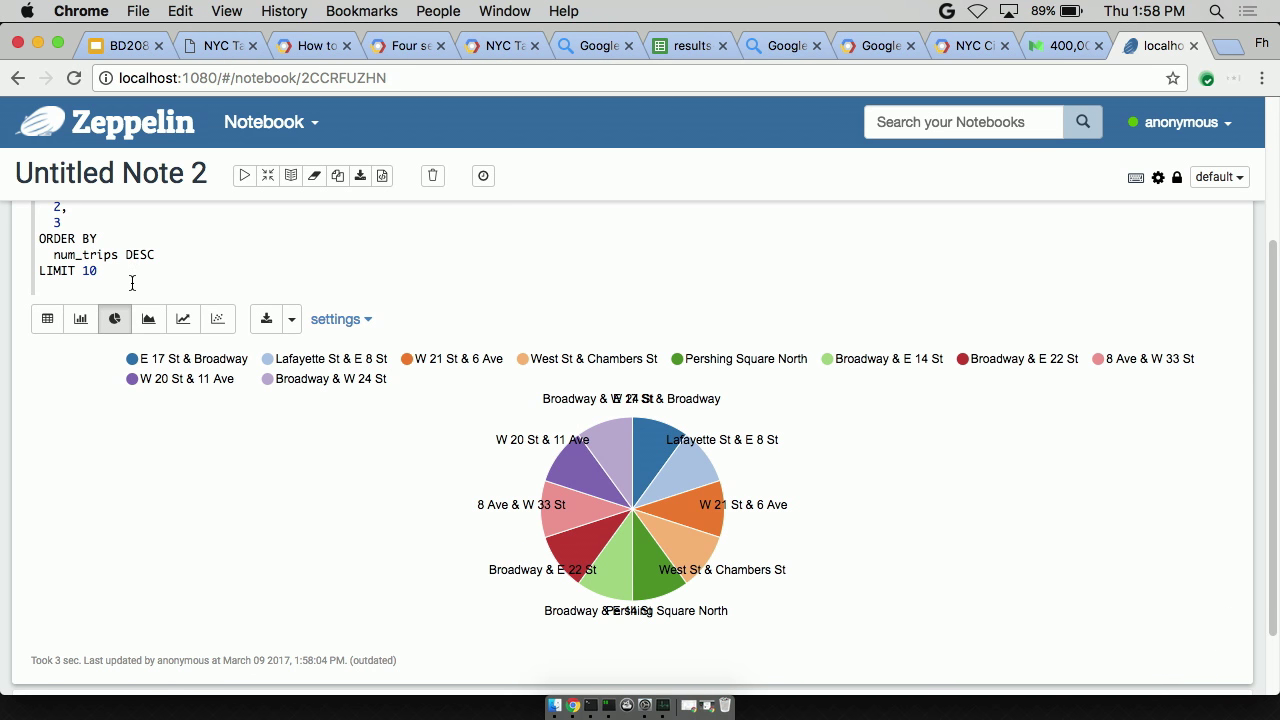
click(149, 320)
click(85, 325)
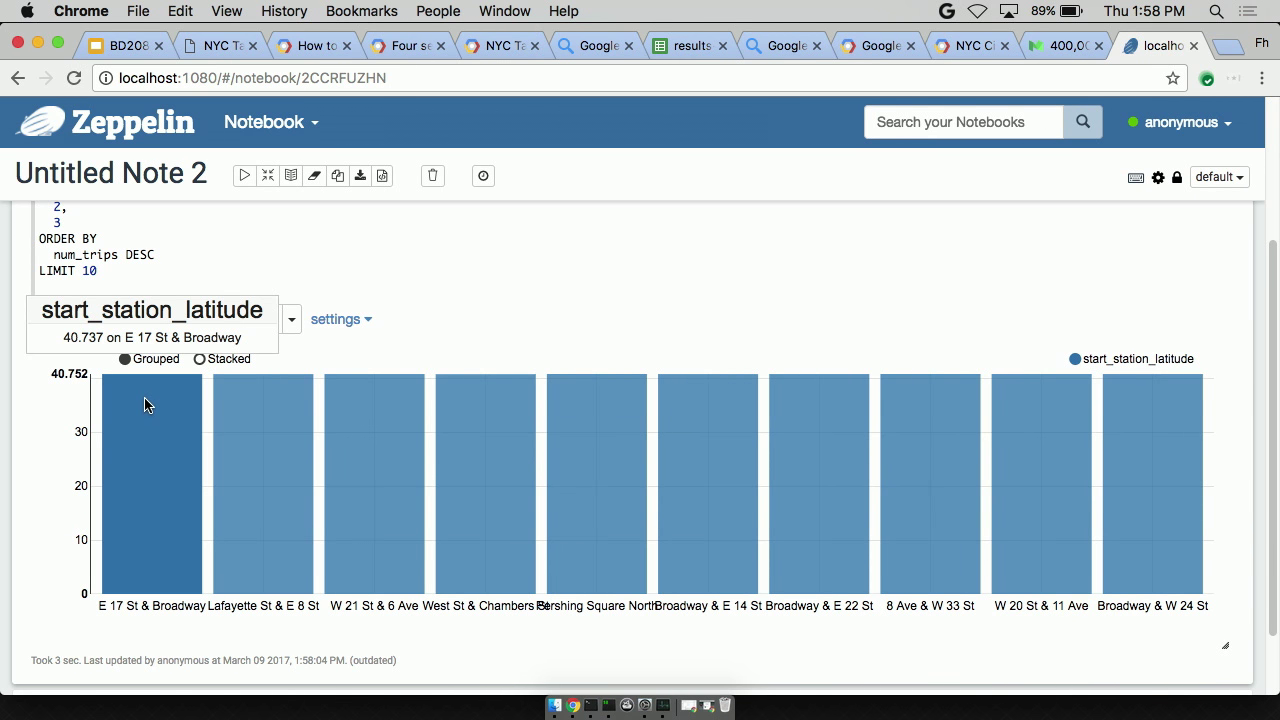
click(177, 322)
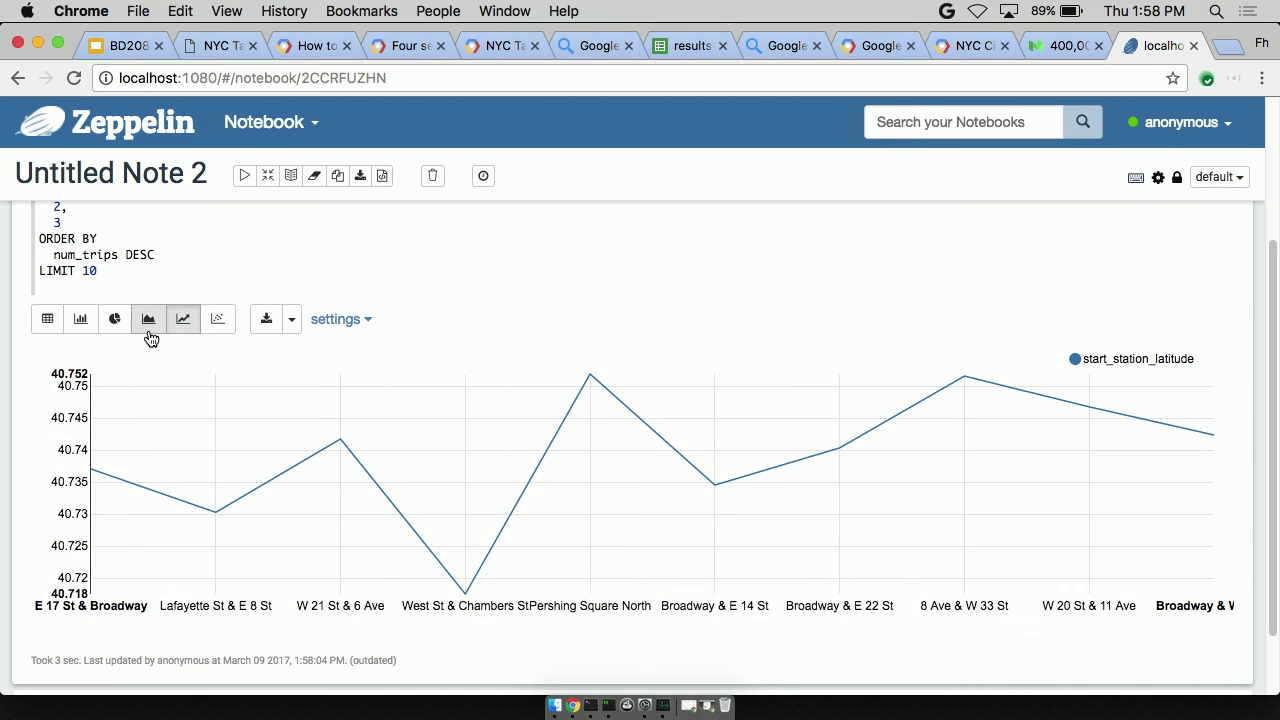
click(82, 321)
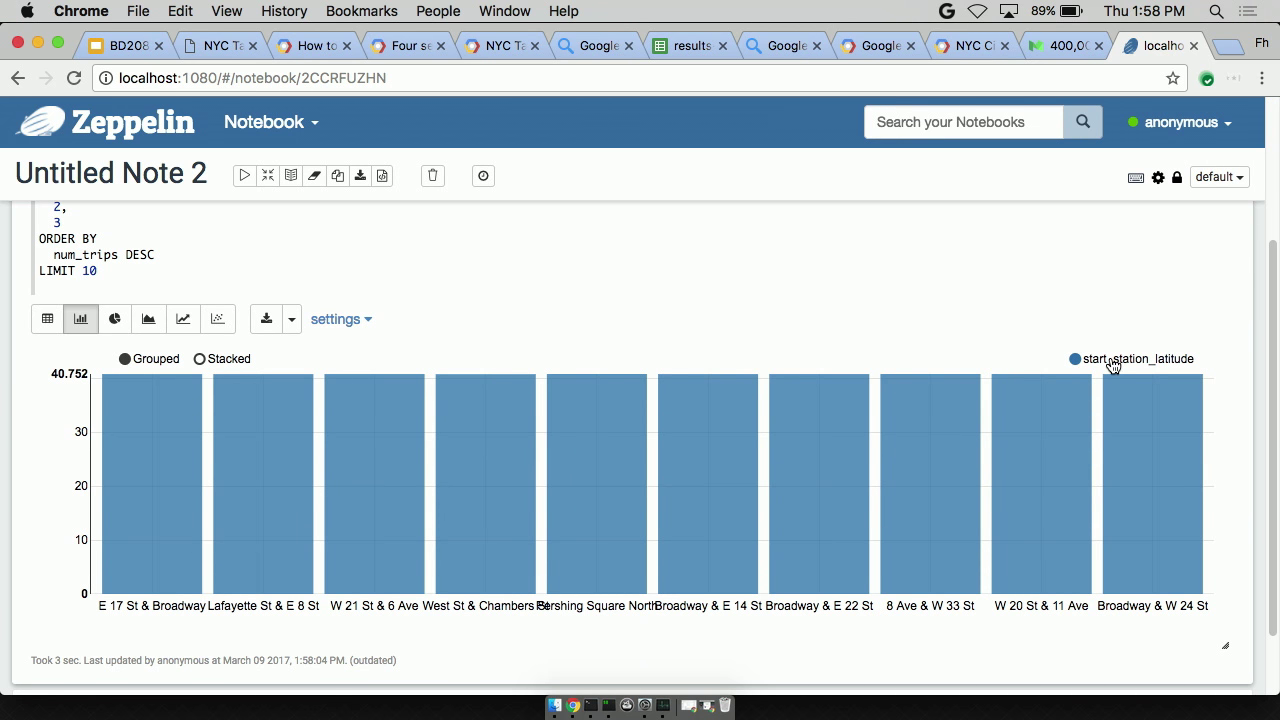
- In the bar chart's settings, add num_trips to the values and remove start_station_latitude from them
click(341, 319)
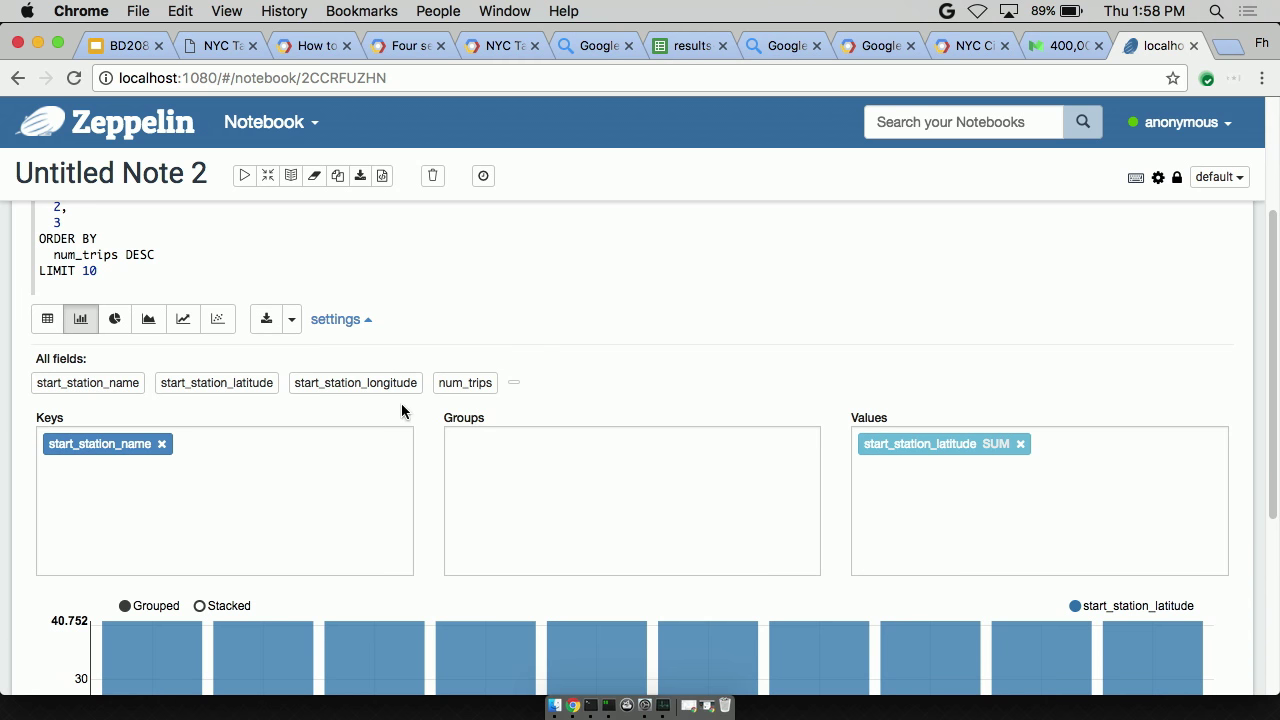
drag(445, 384, 920, 505)
drag(903, 446, 903, 387)
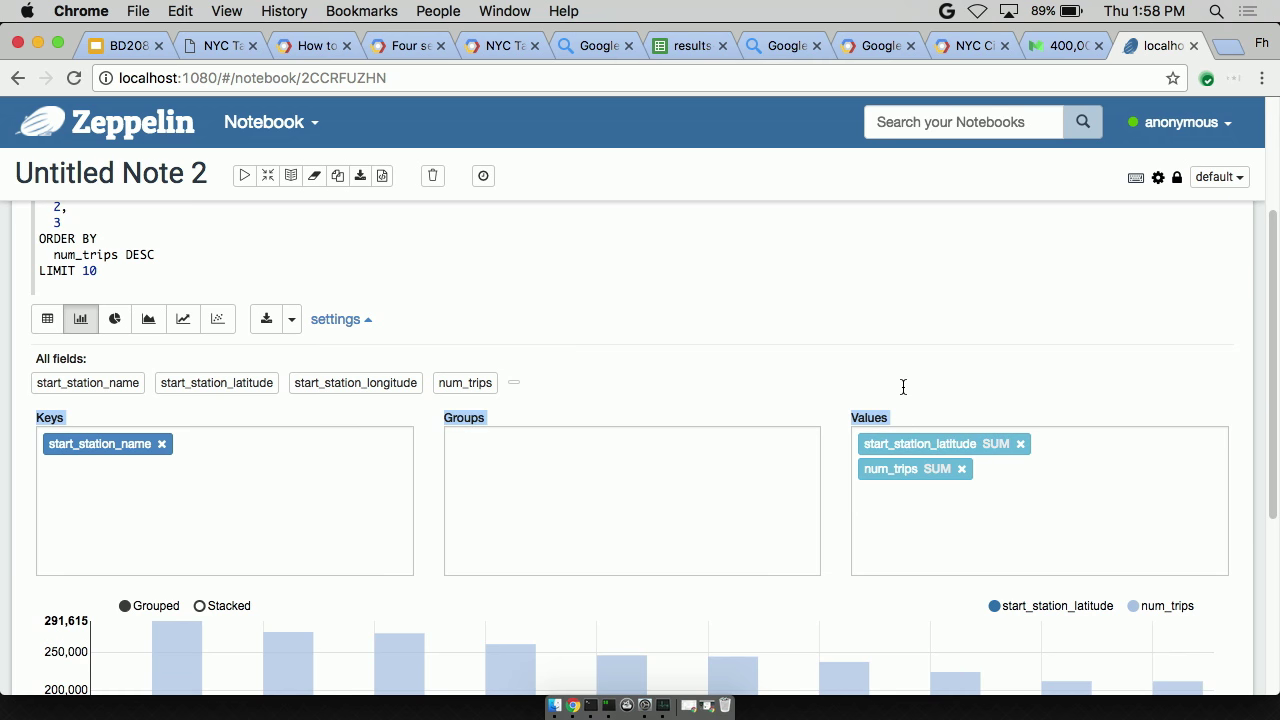
click(1005, 444)
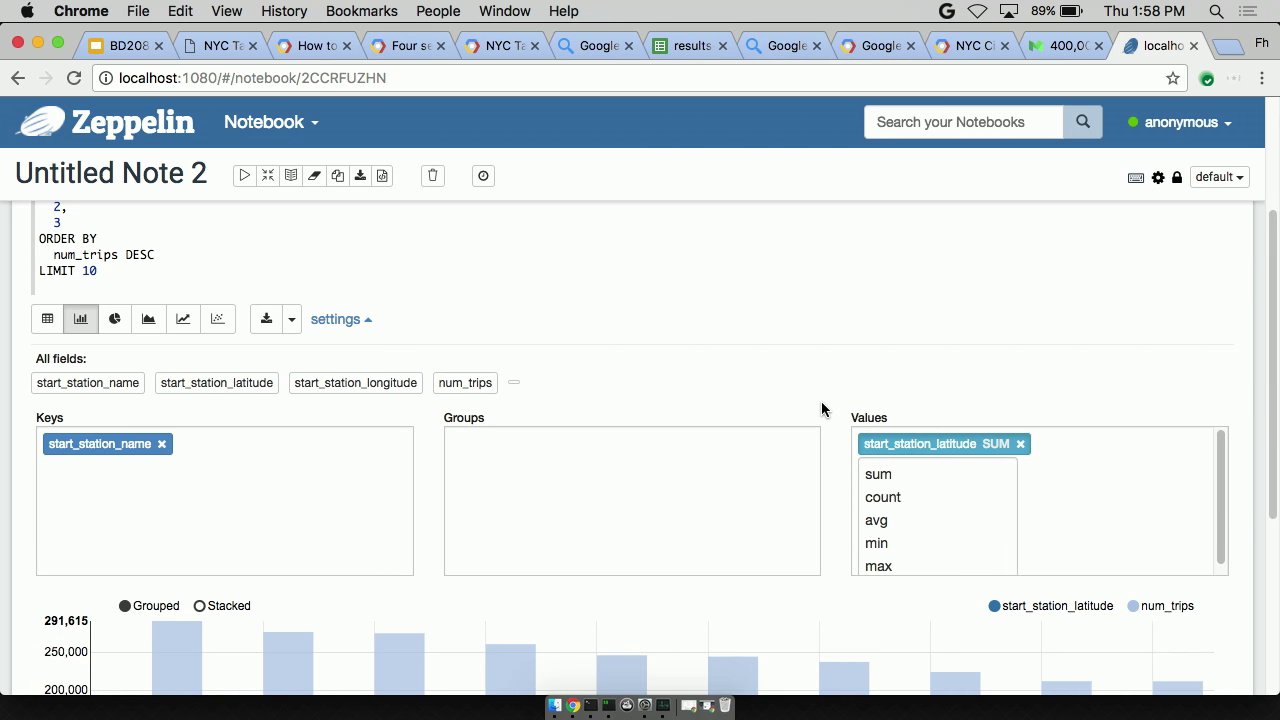
click(821, 409)
click(1019, 444)
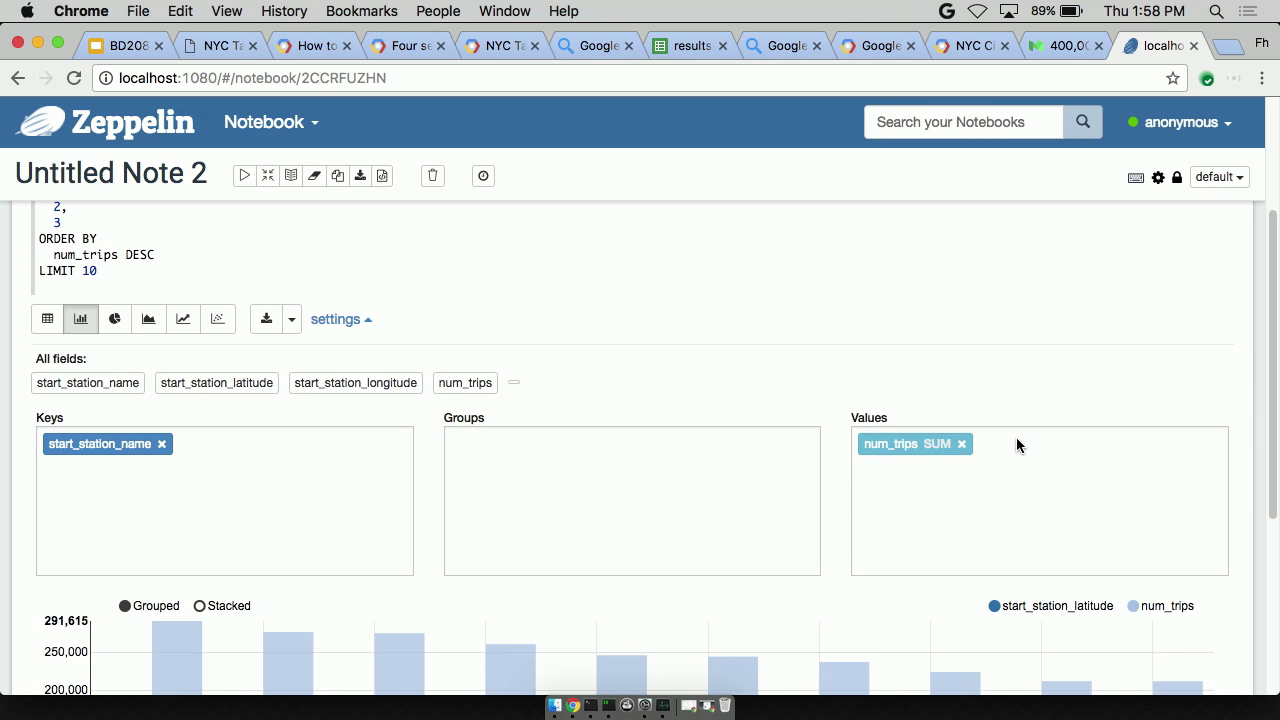
scroll(826, 366, down, 5)
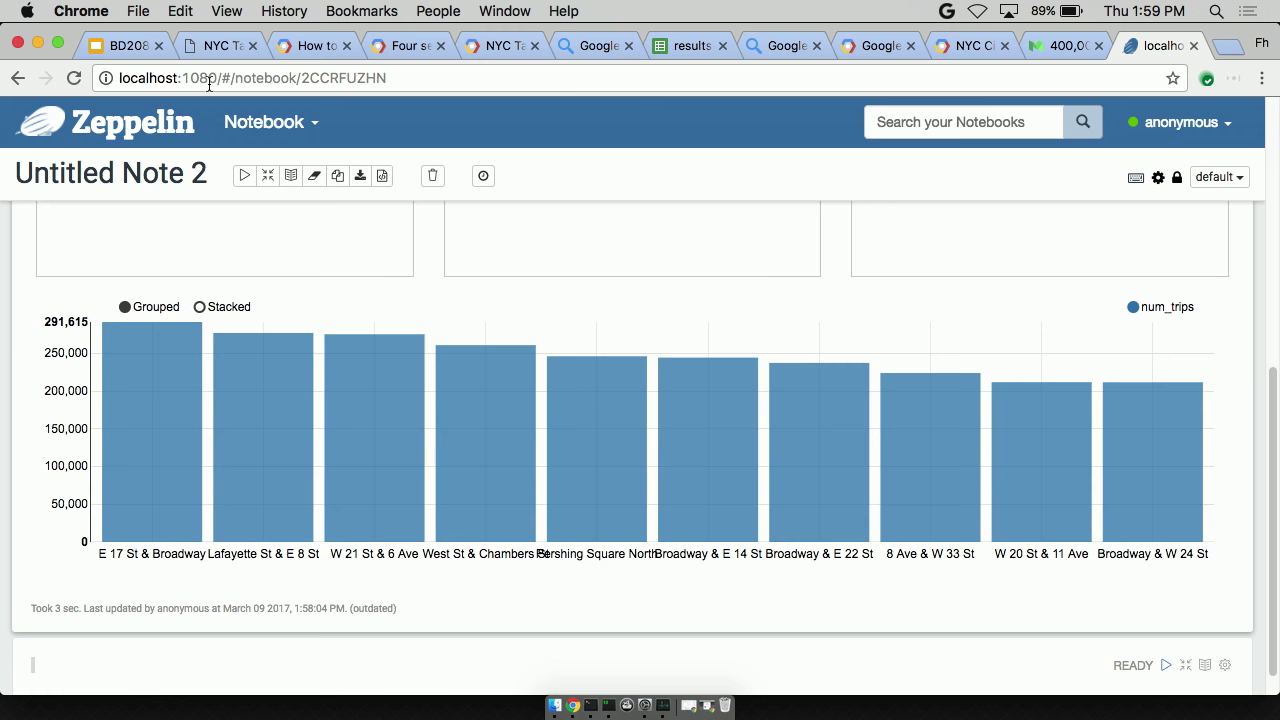
- Open Data Studio at datastudio.google.com in a new browser tab and start a blank report
key(super+t)
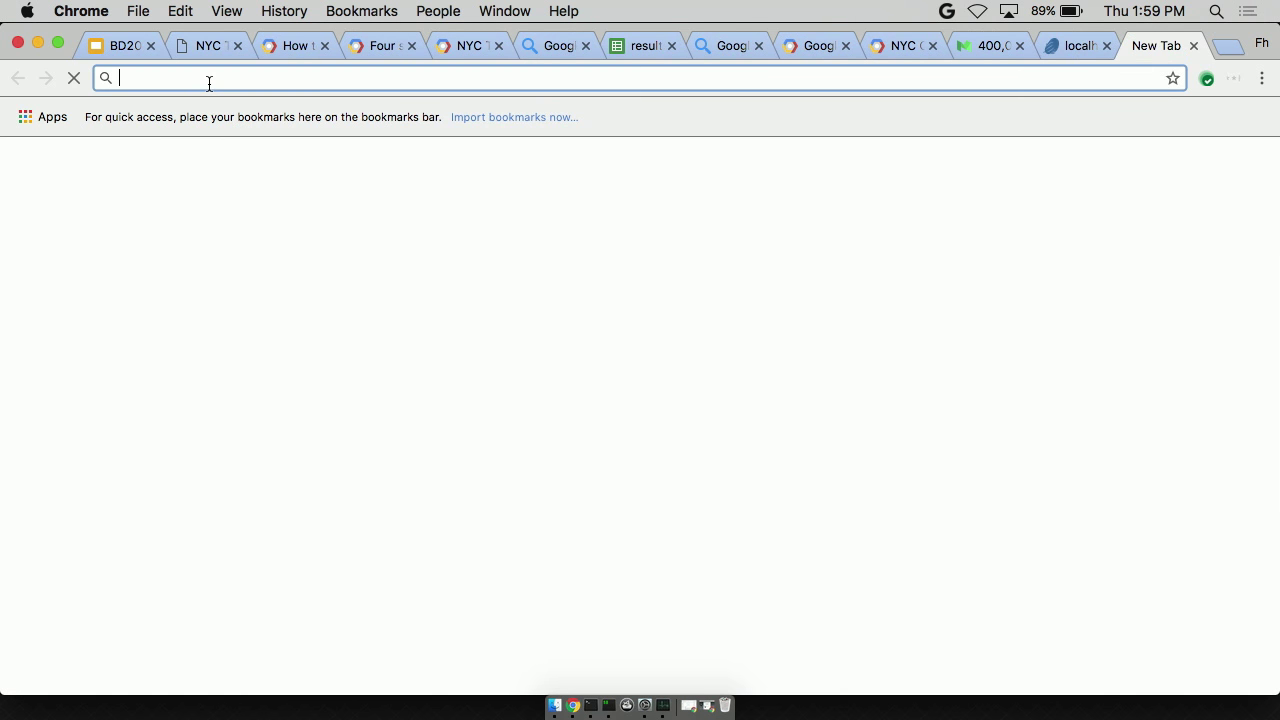
text(data)
key(Return)
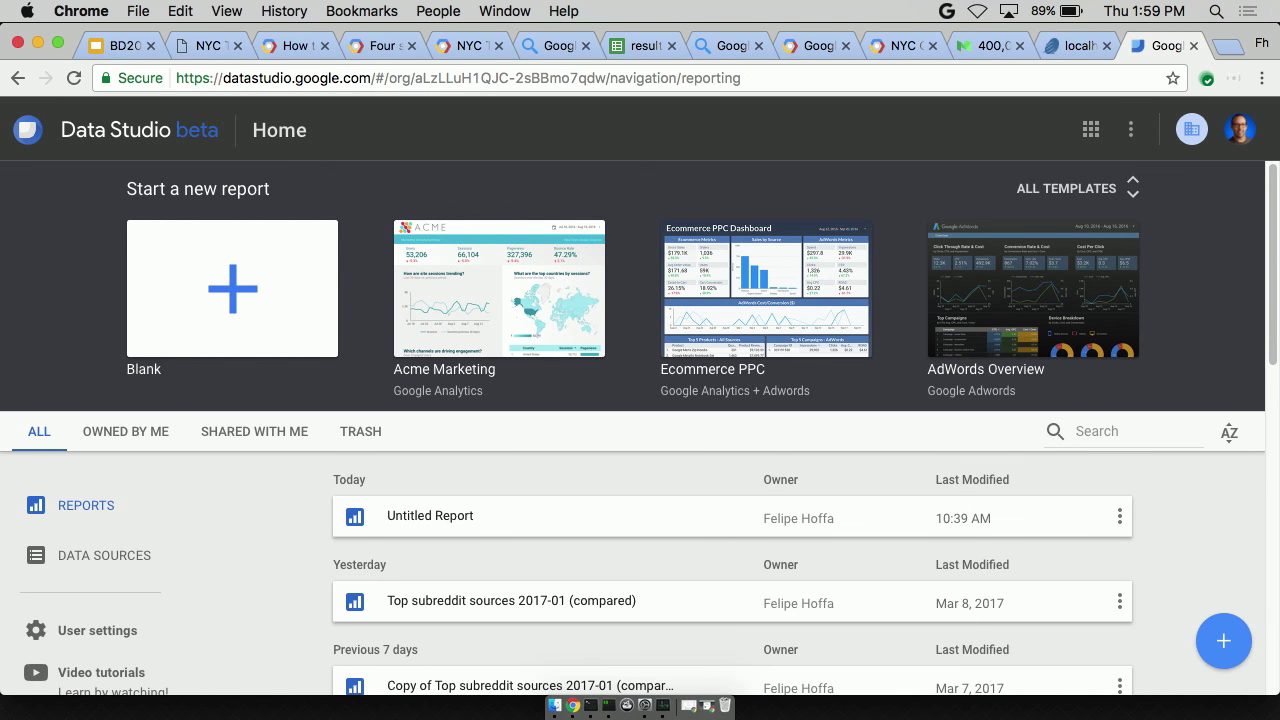
click(229, 298)
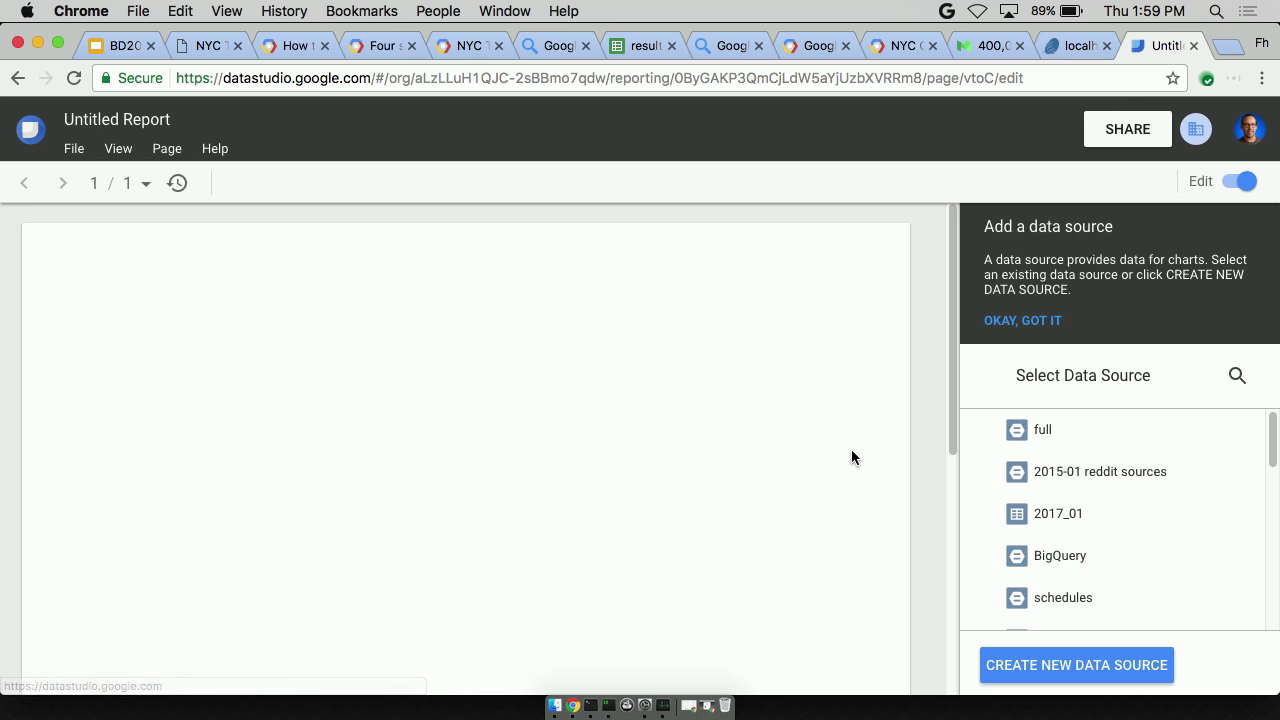
- Start a new data source with the BigQuery connector and choose the usa_names dataset from the public samples
click(1084, 665)
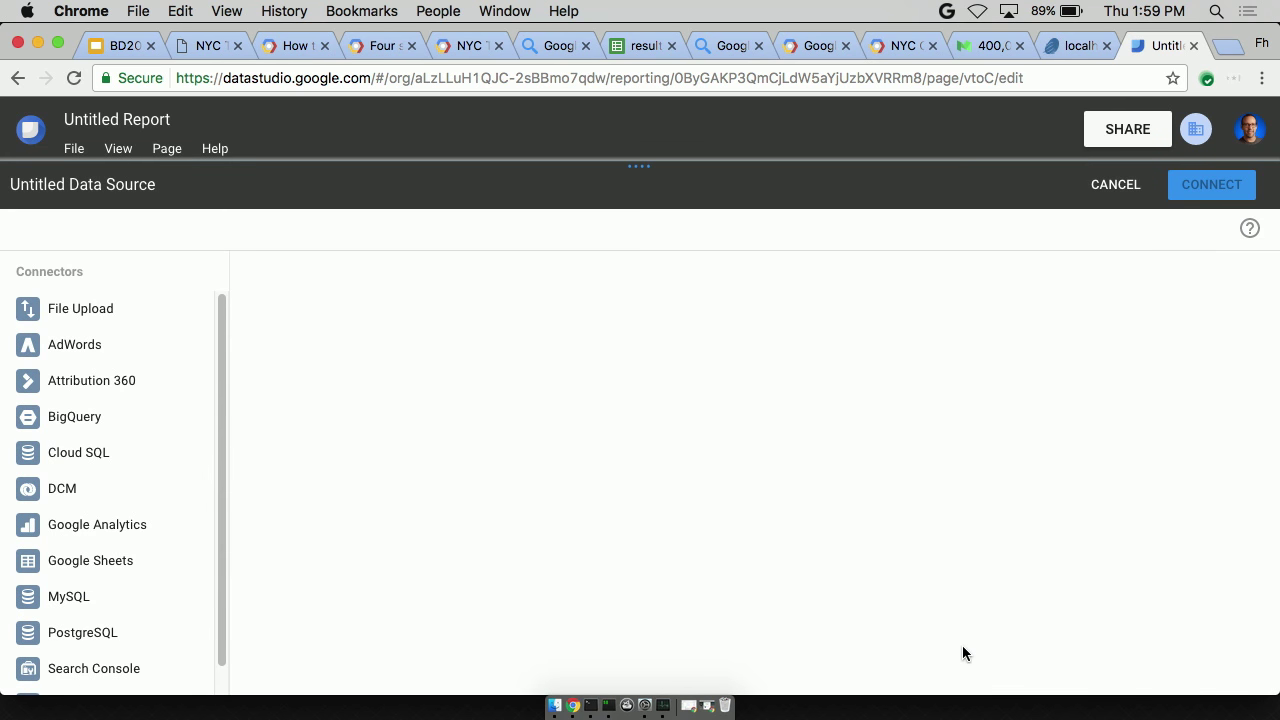
click(30, 418)
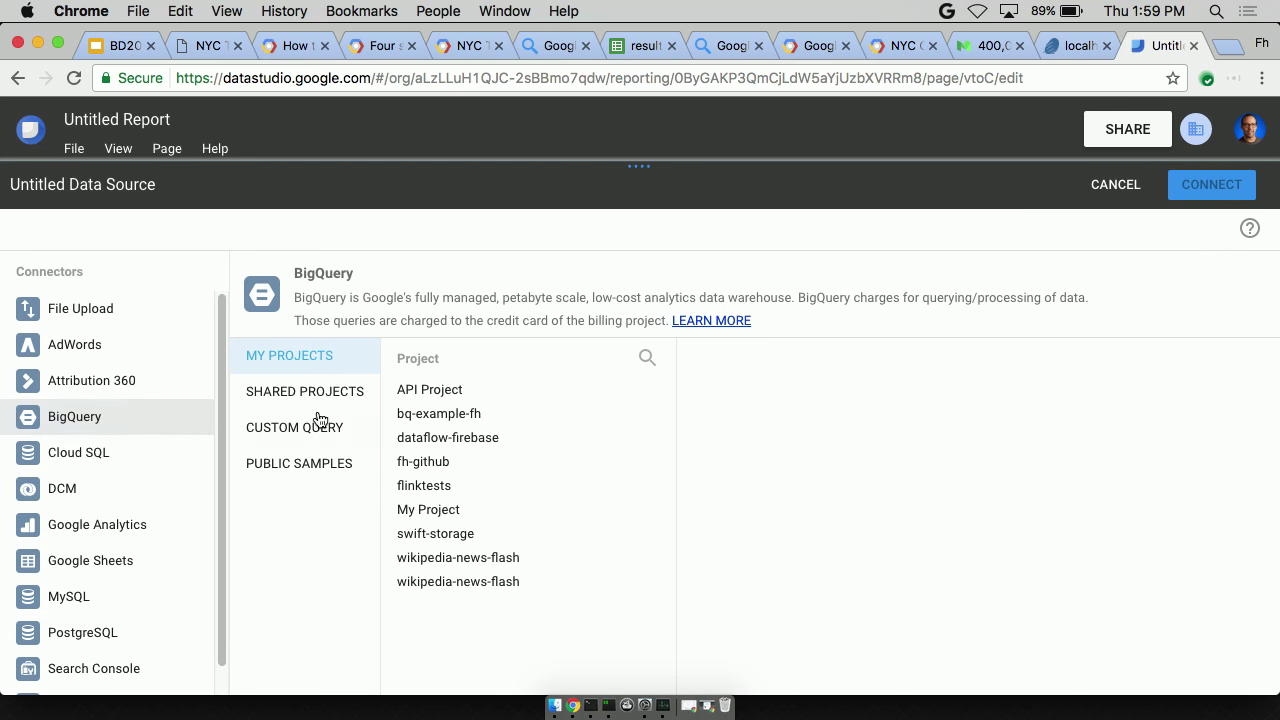
click(313, 466)
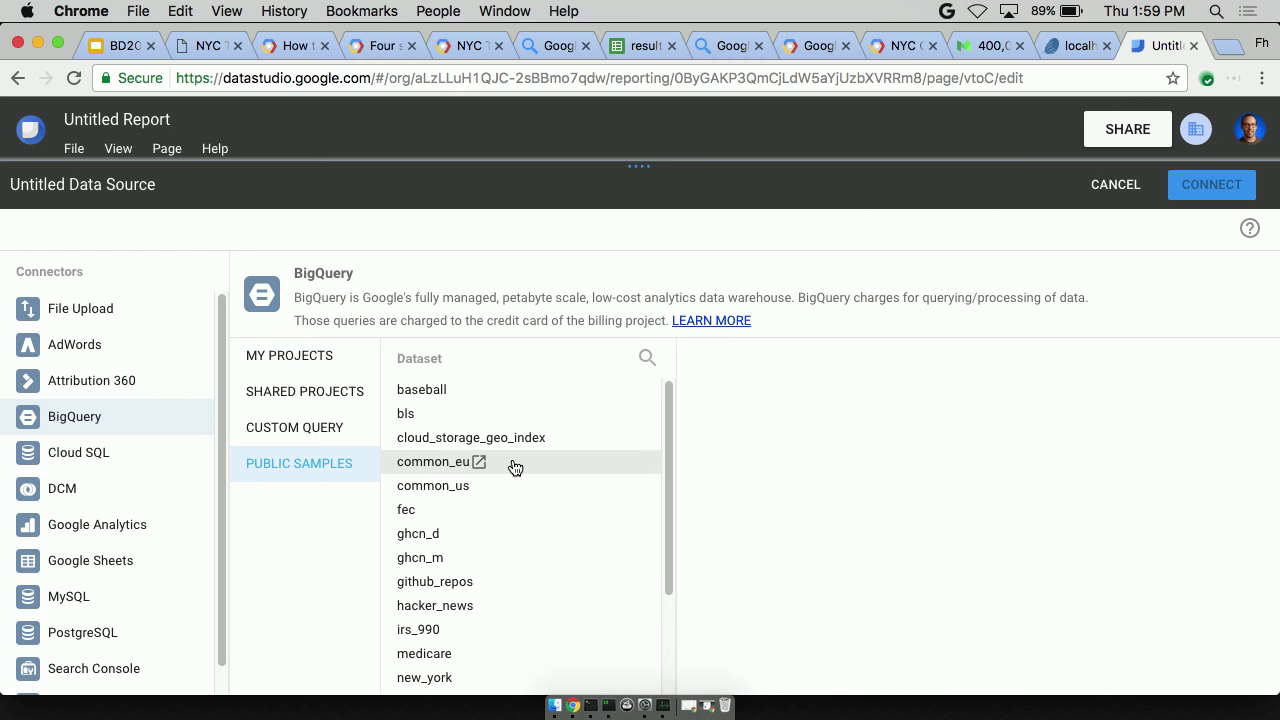
scroll(515, 482, down, 5)
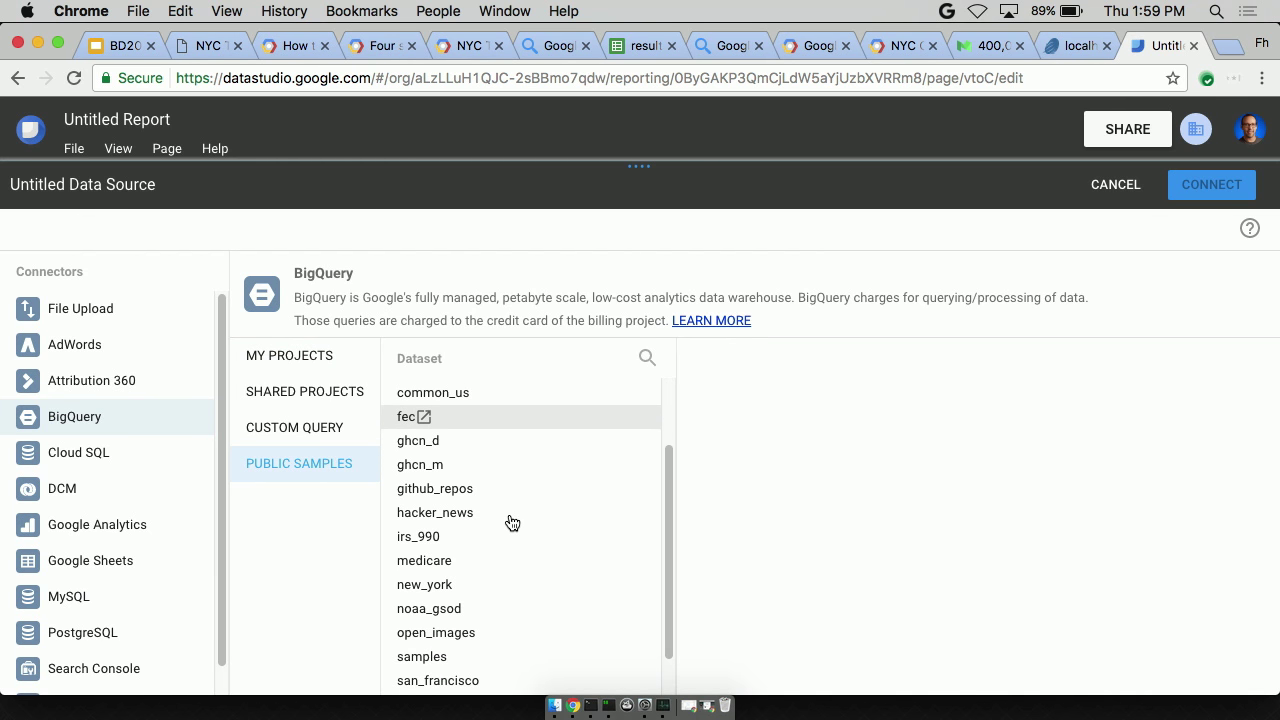
scroll(510, 521, down, 1)
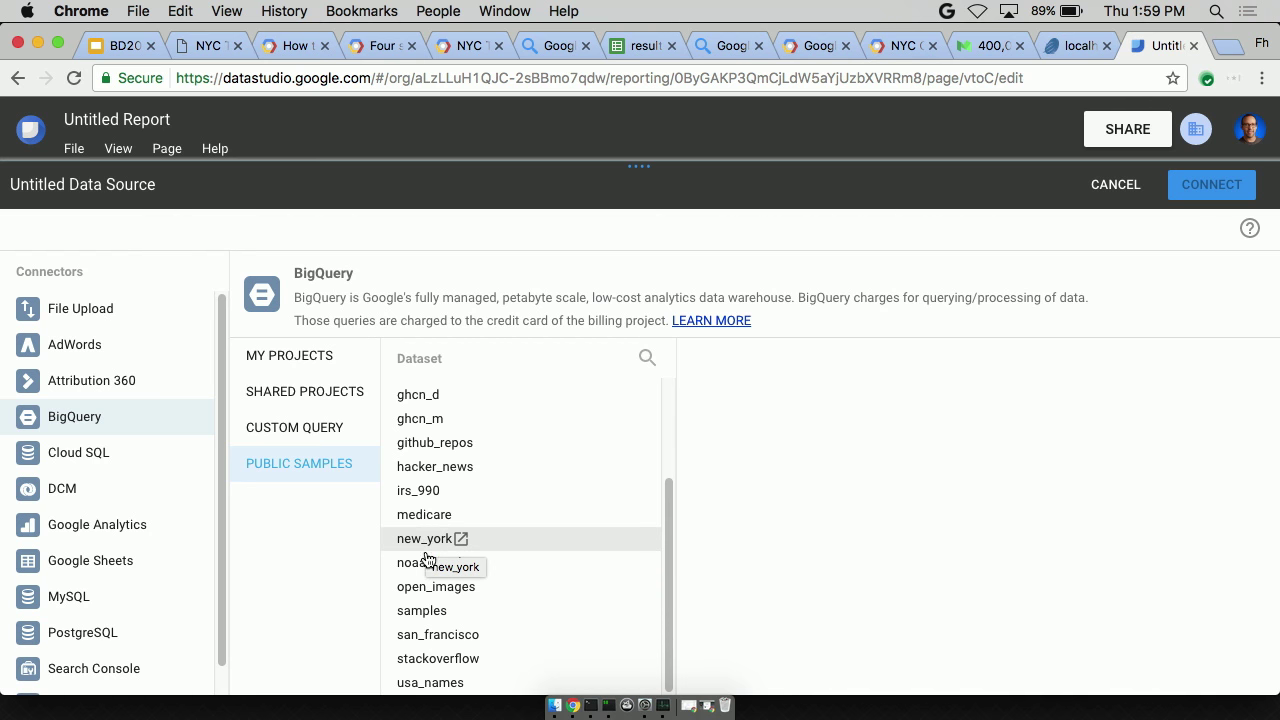
click(424, 685)
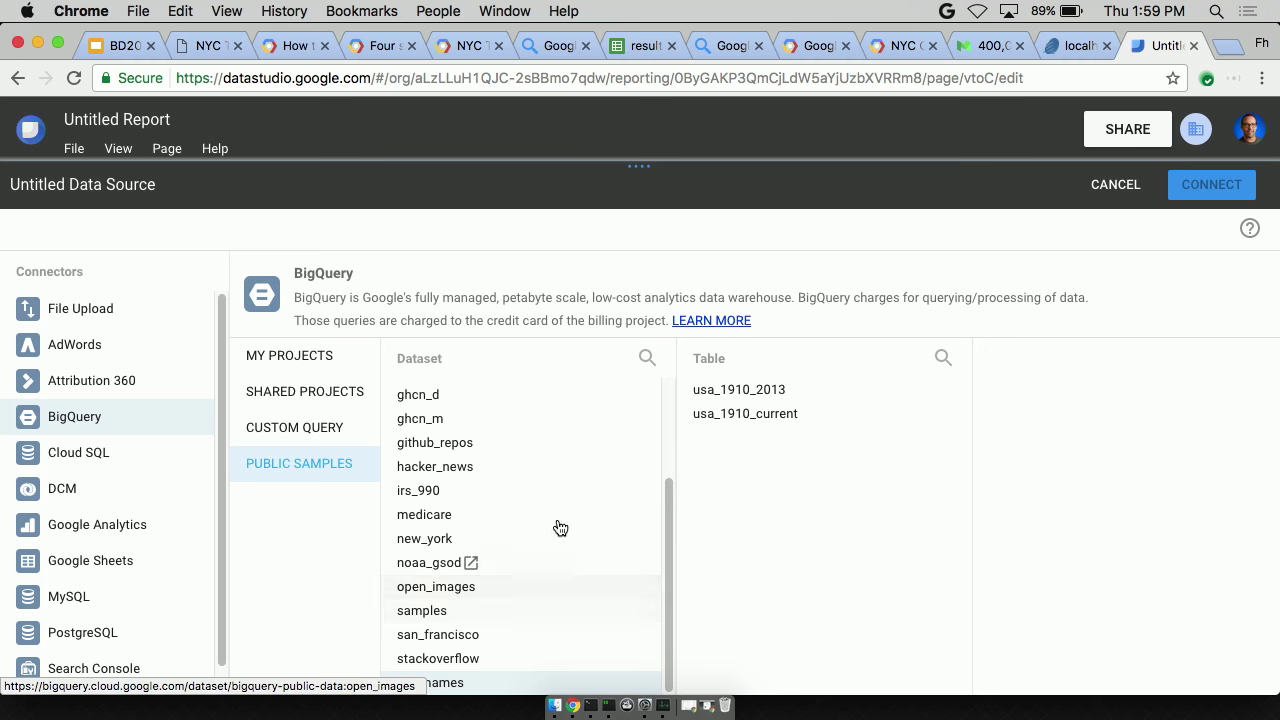
- Choose the usa_1910_current table for the data source, with fh-github as the billing project
scroll(452, 495, up, 2)
click(743, 395)
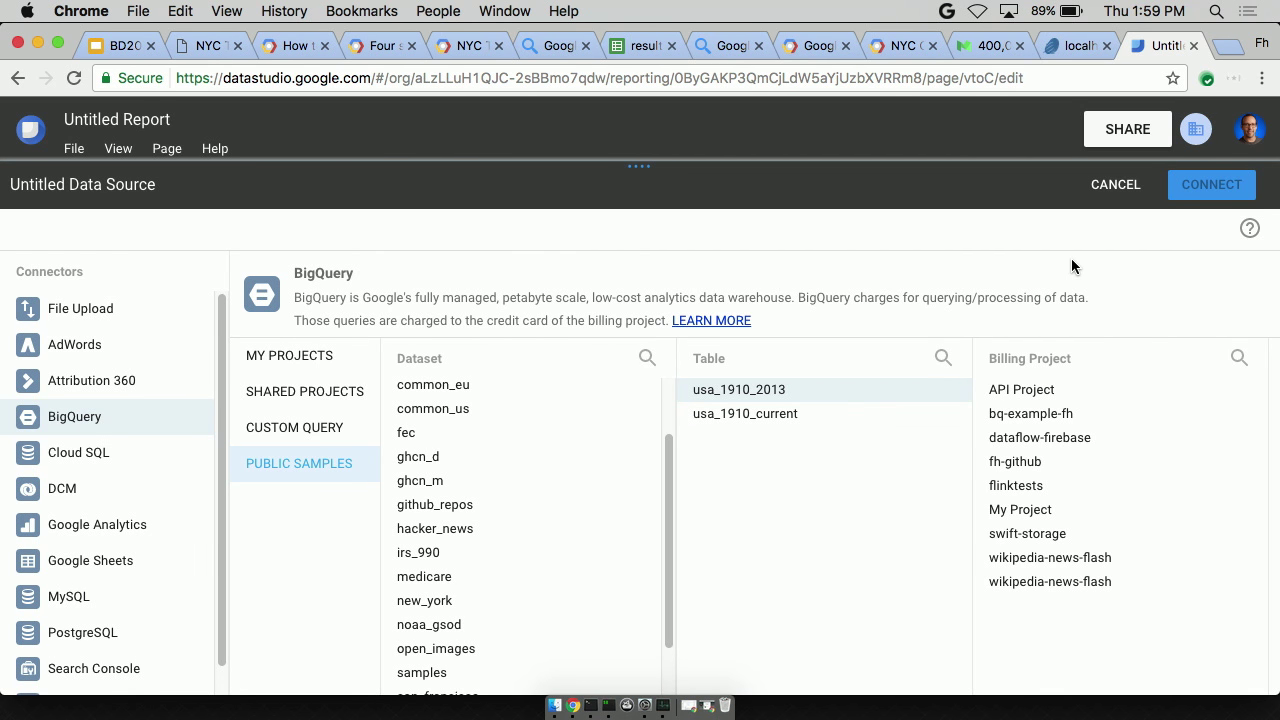
click(767, 420)
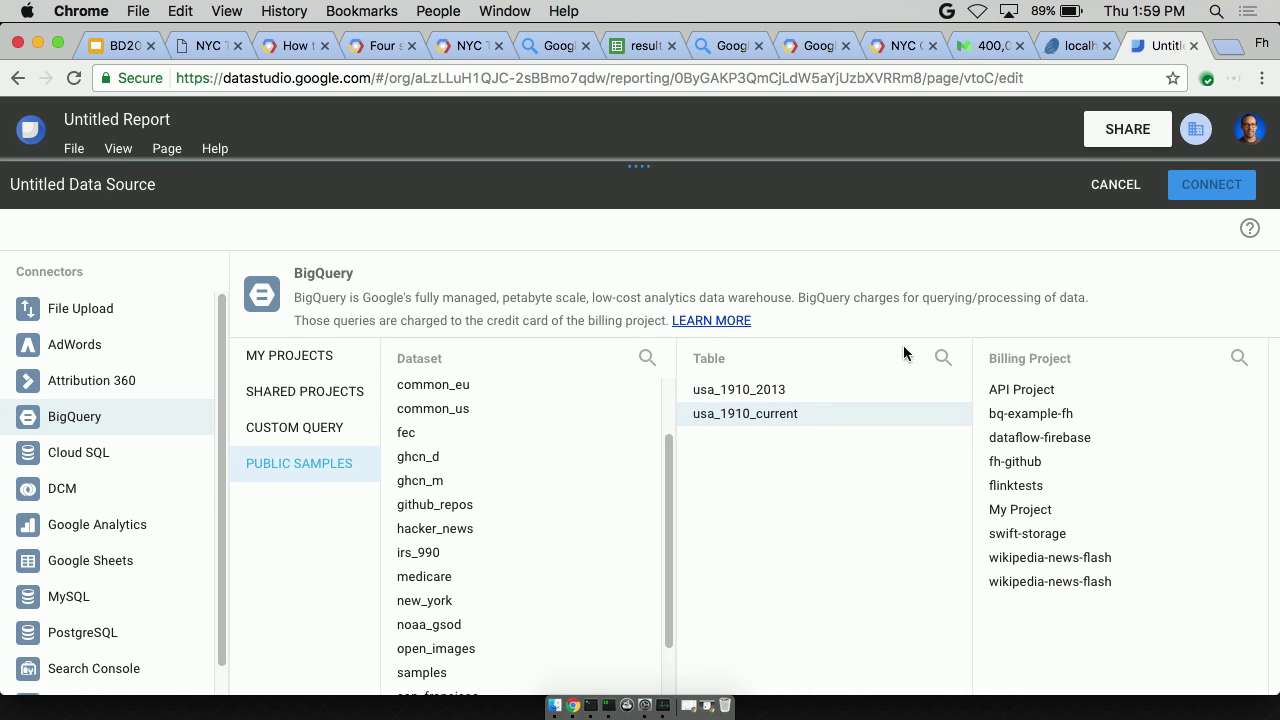
click(1024, 463)
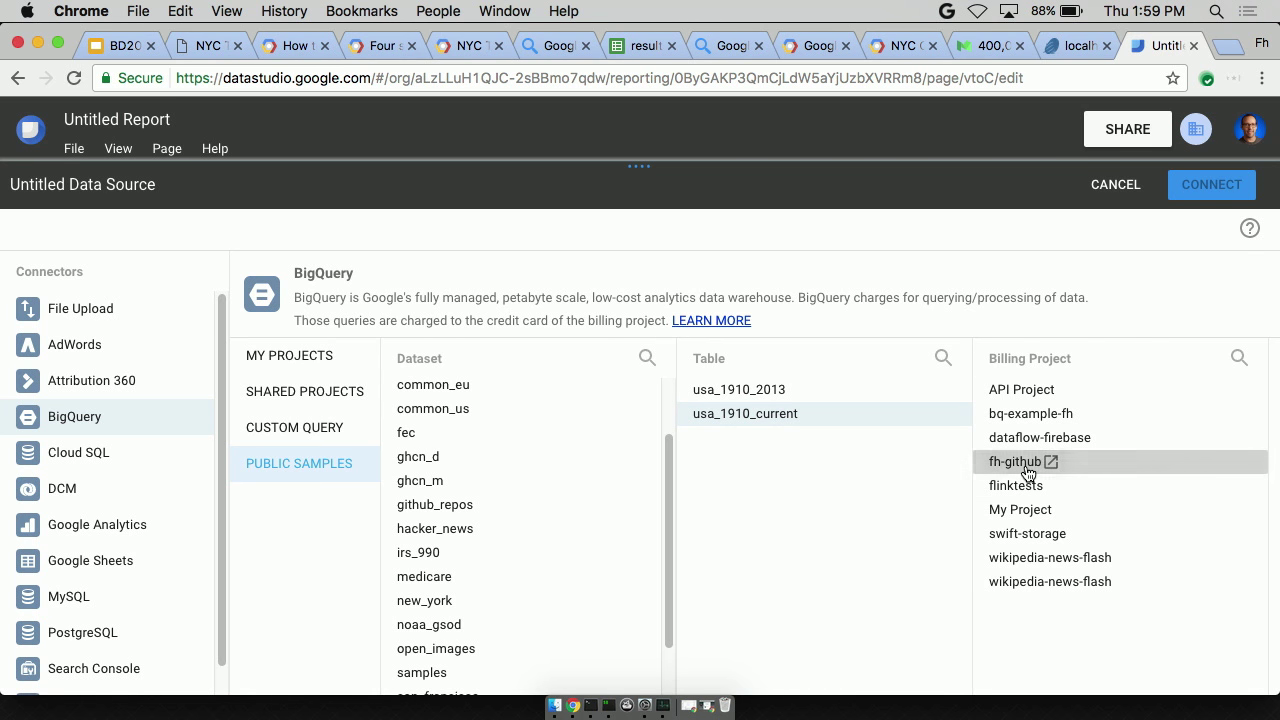